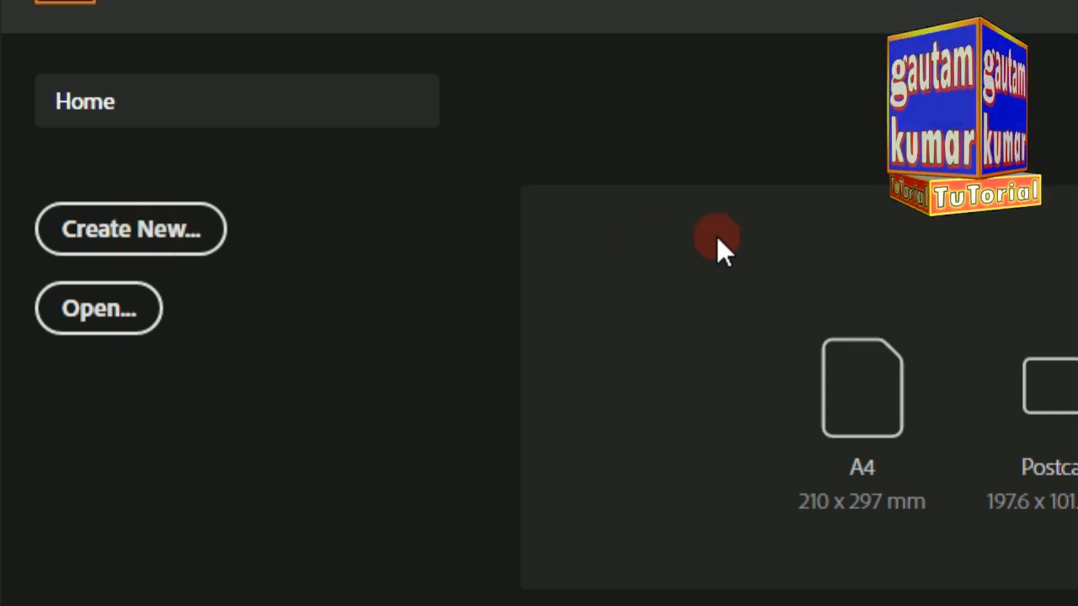
Step: Start a new document and open its detailed settings
key(ctrl+n)
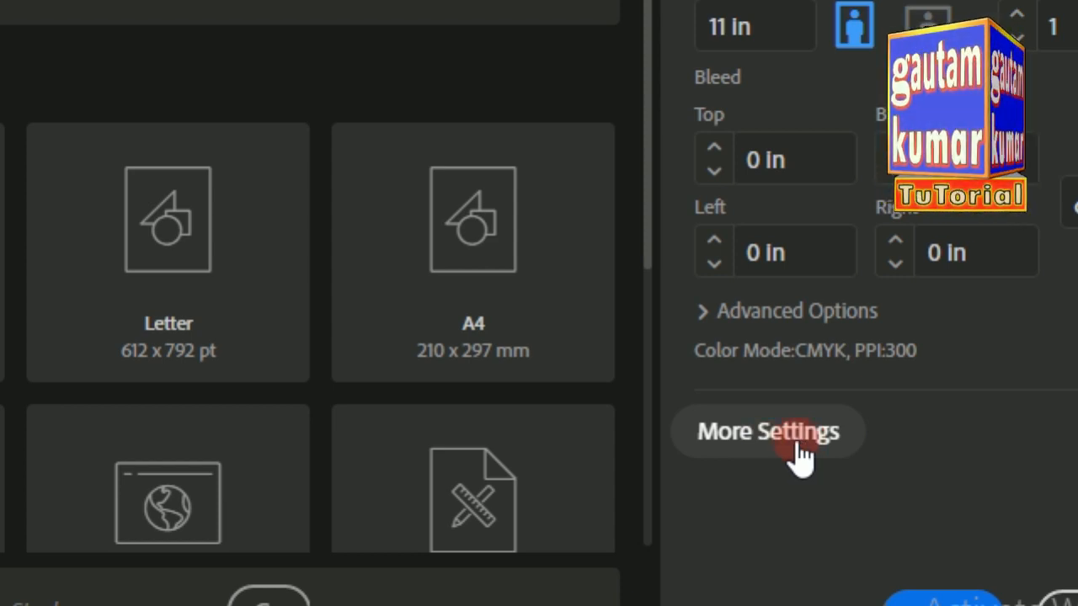
click(766, 458)
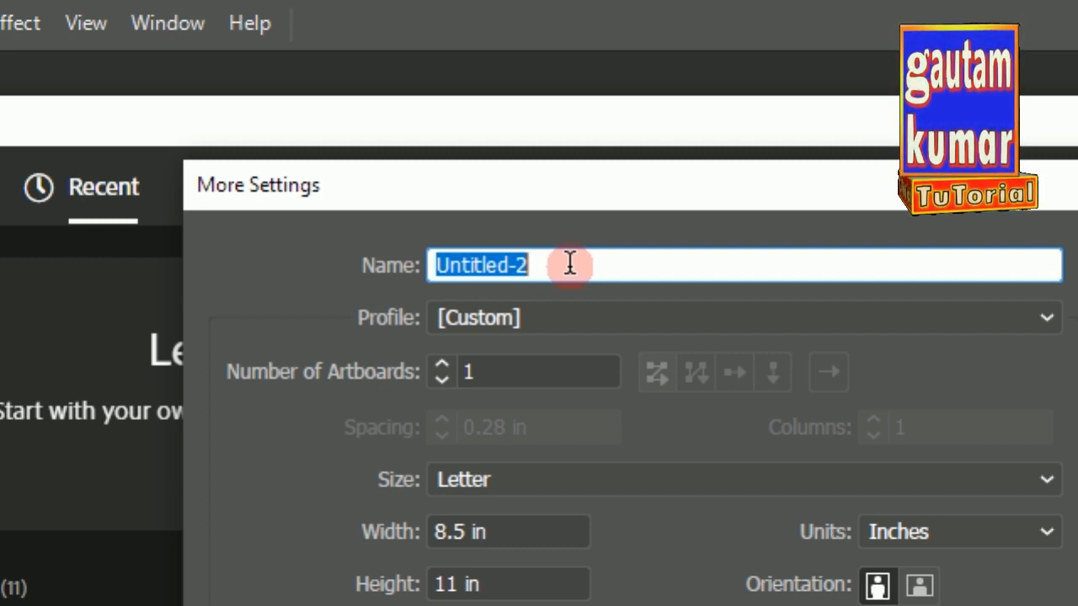
Step: Choose the Print profile, Letter size and Inches as units, and try landscape orientation before returning to portrait
click(555, 317)
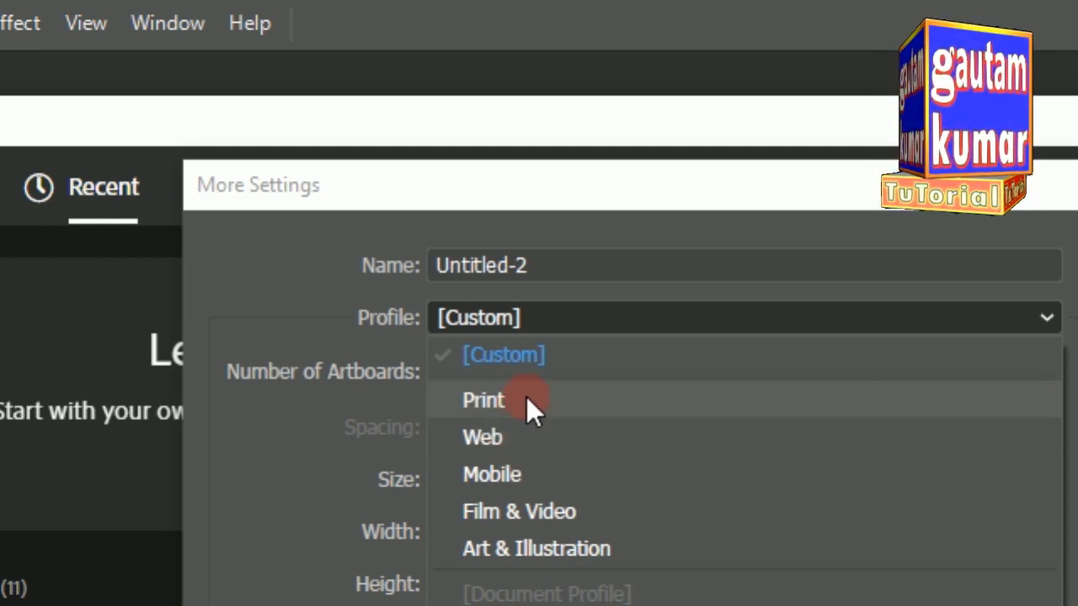
click(523, 397)
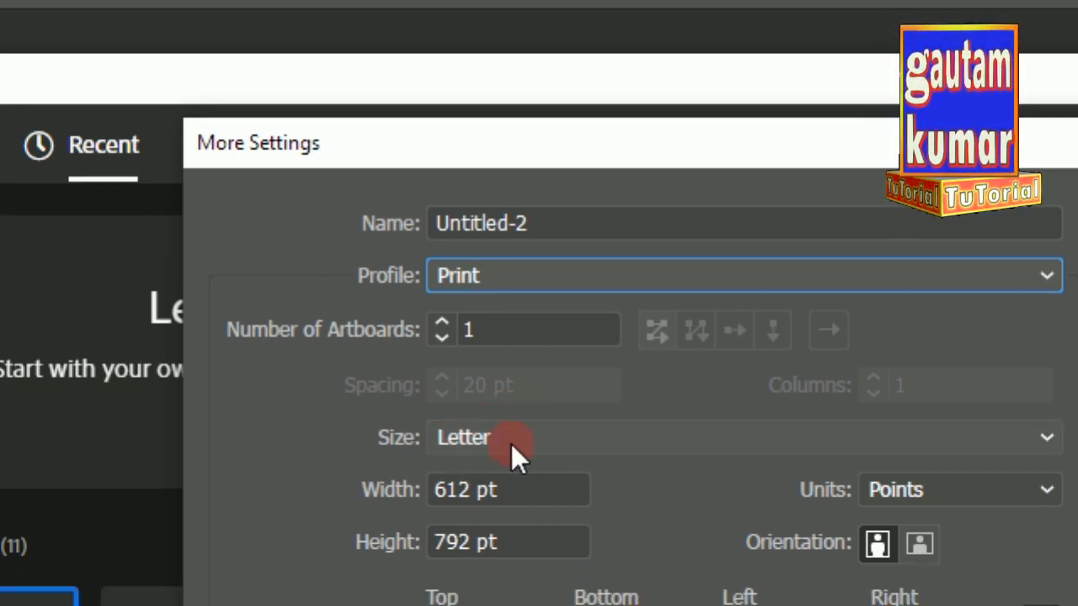
click(511, 444)
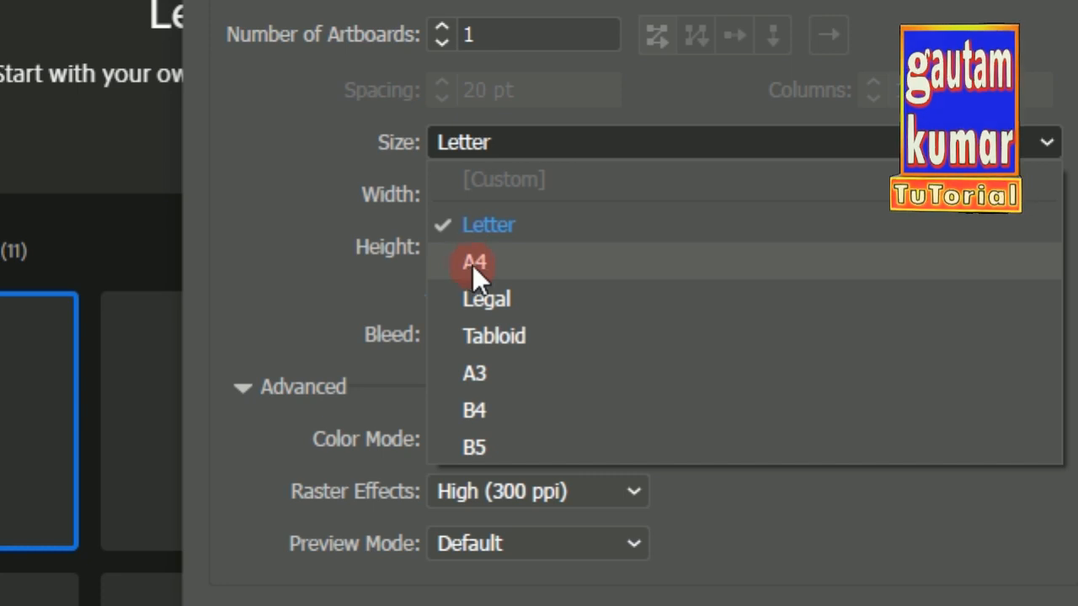
click(499, 225)
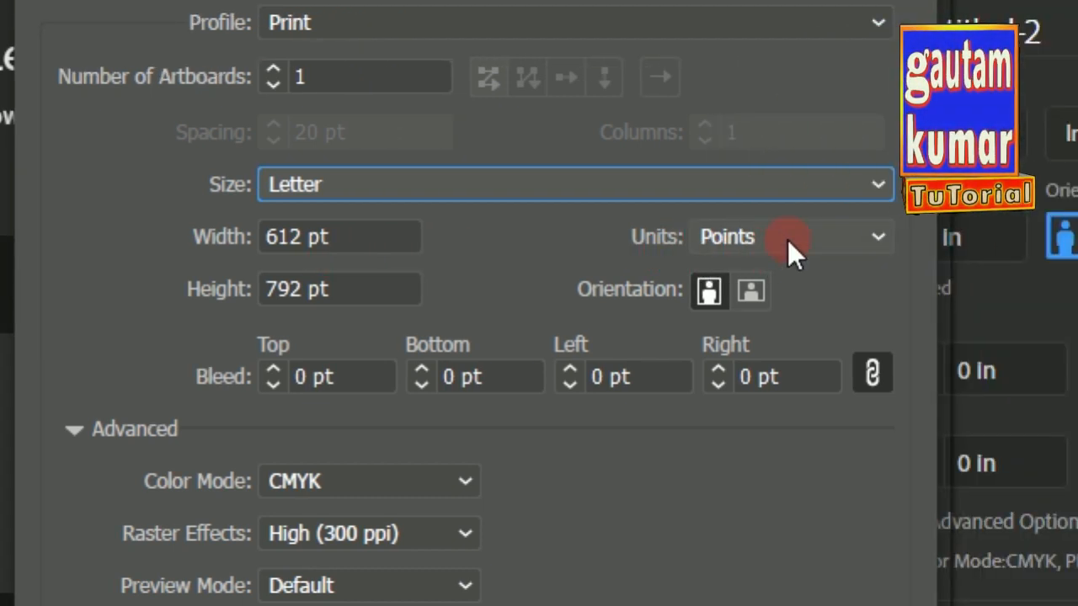
click(787, 239)
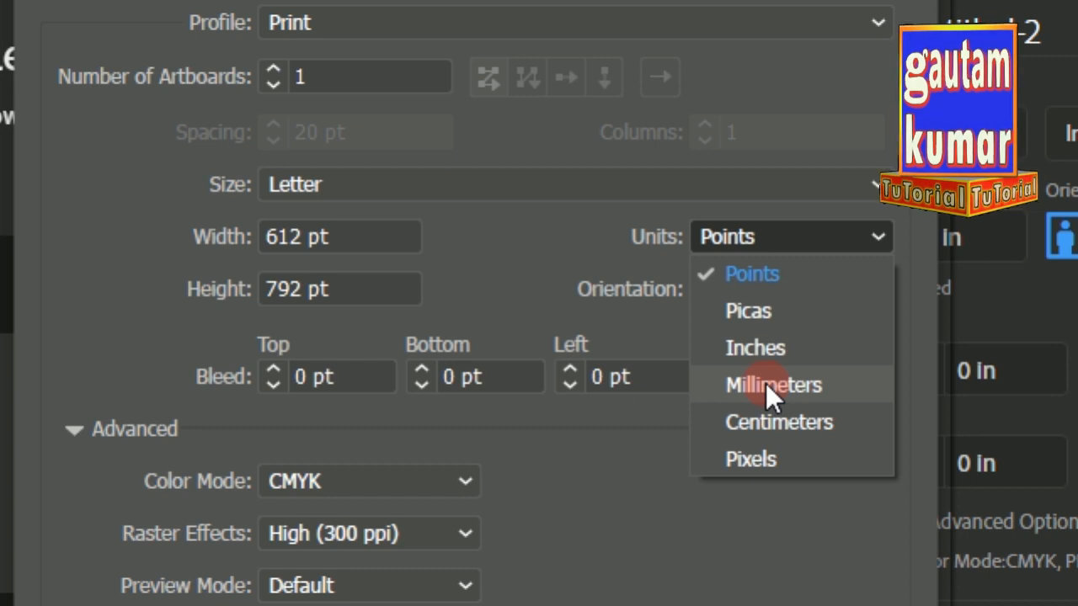
click(768, 347)
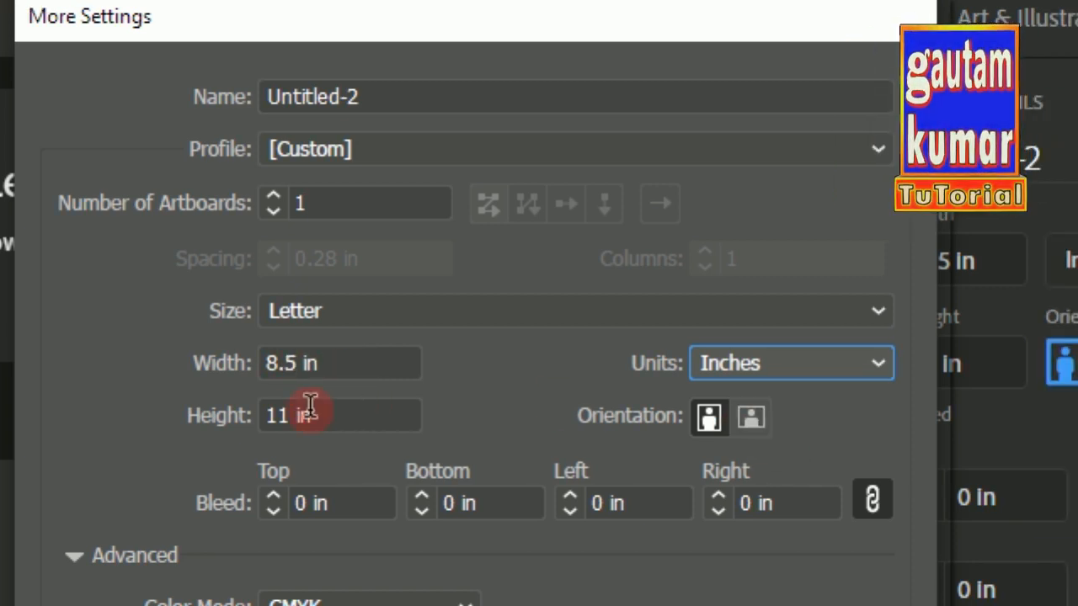
click(707, 417)
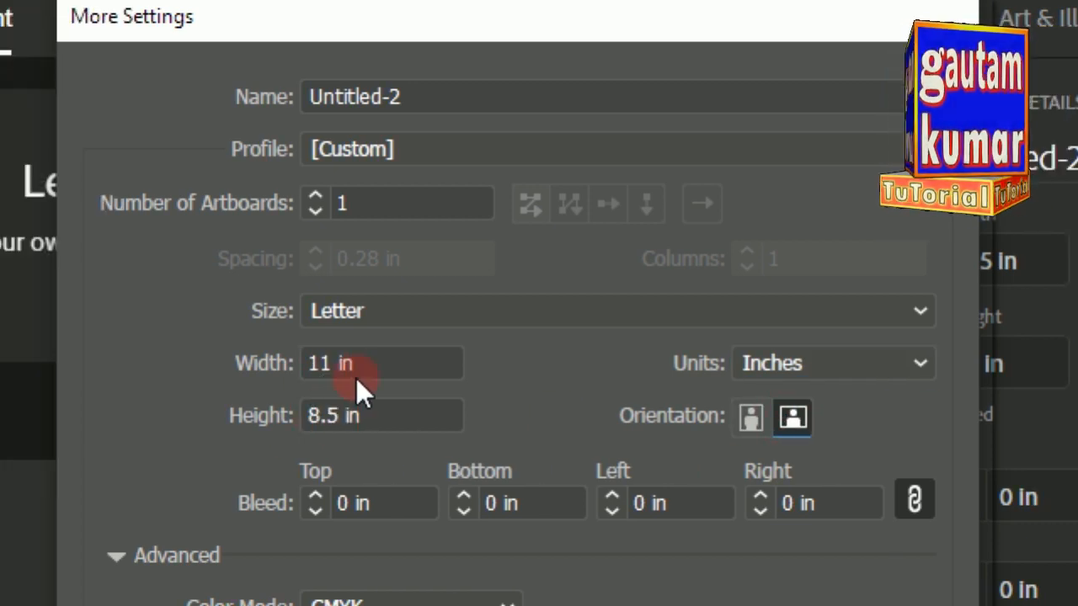
click(750, 417)
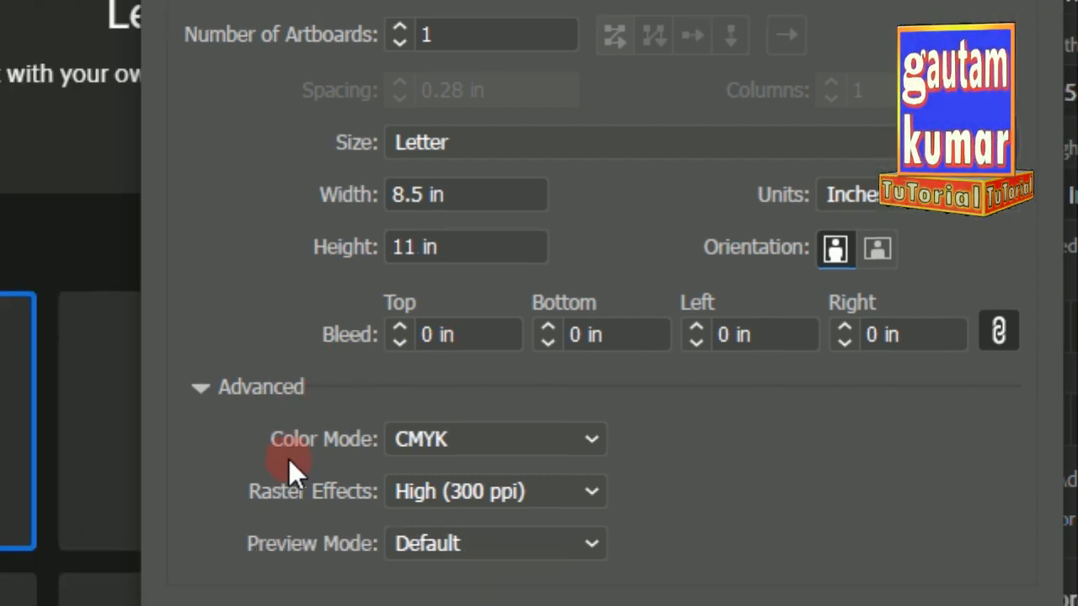
Step: Try the RGB color mode in the advanced settings, return it to CMYK, and cancel the detailed settings
click(286, 344)
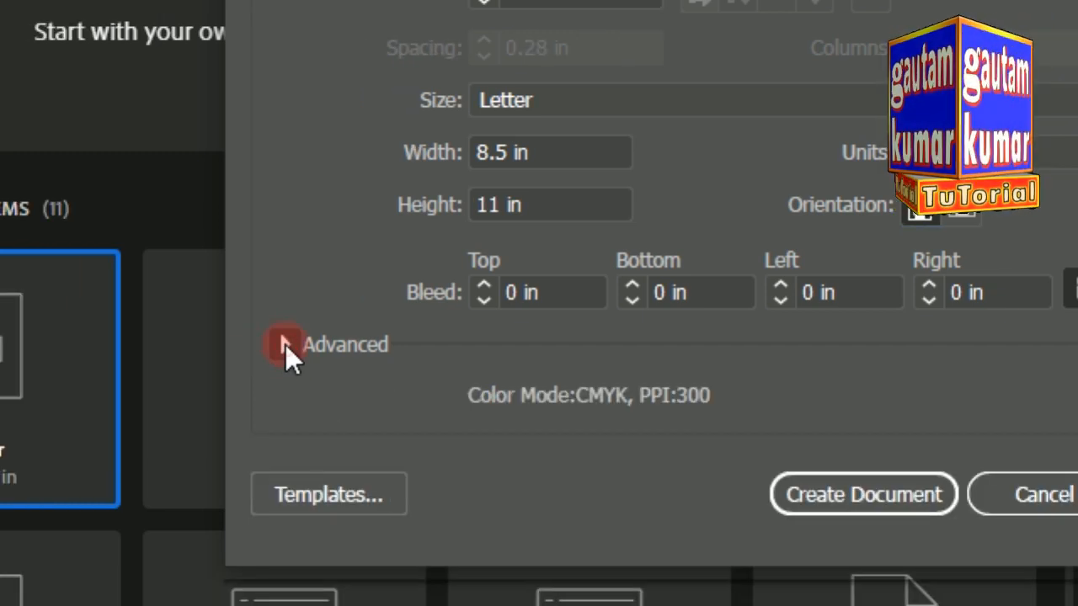
click(285, 344)
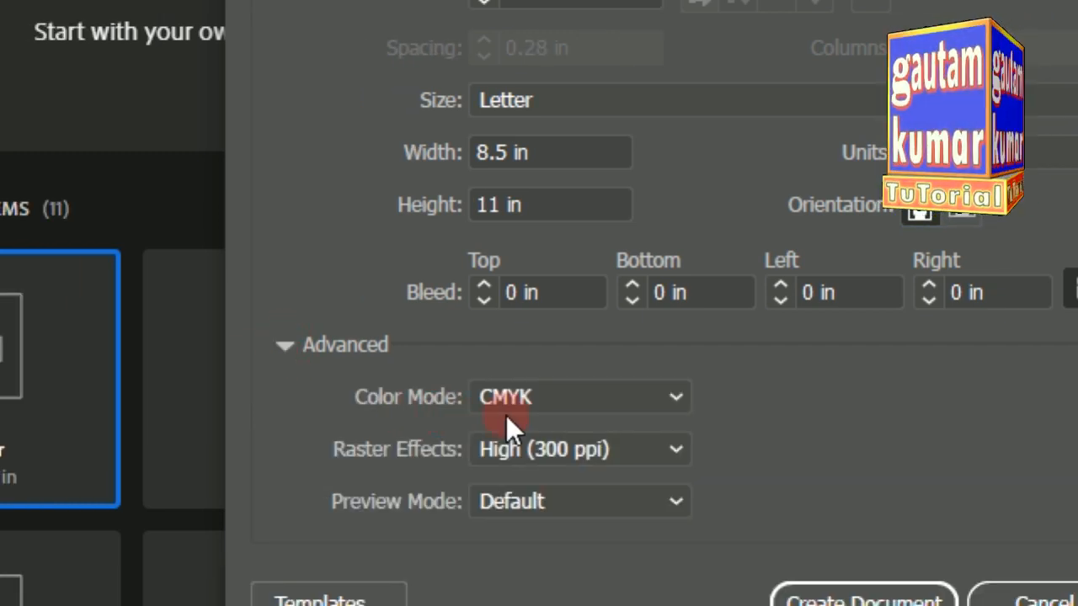
click(563, 403)
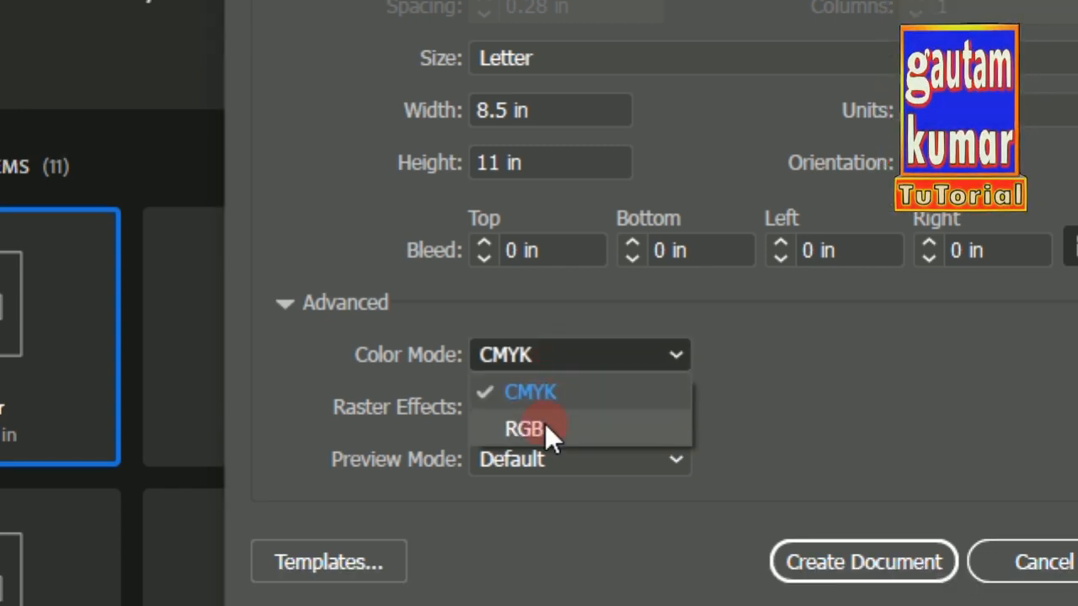
click(523, 429)
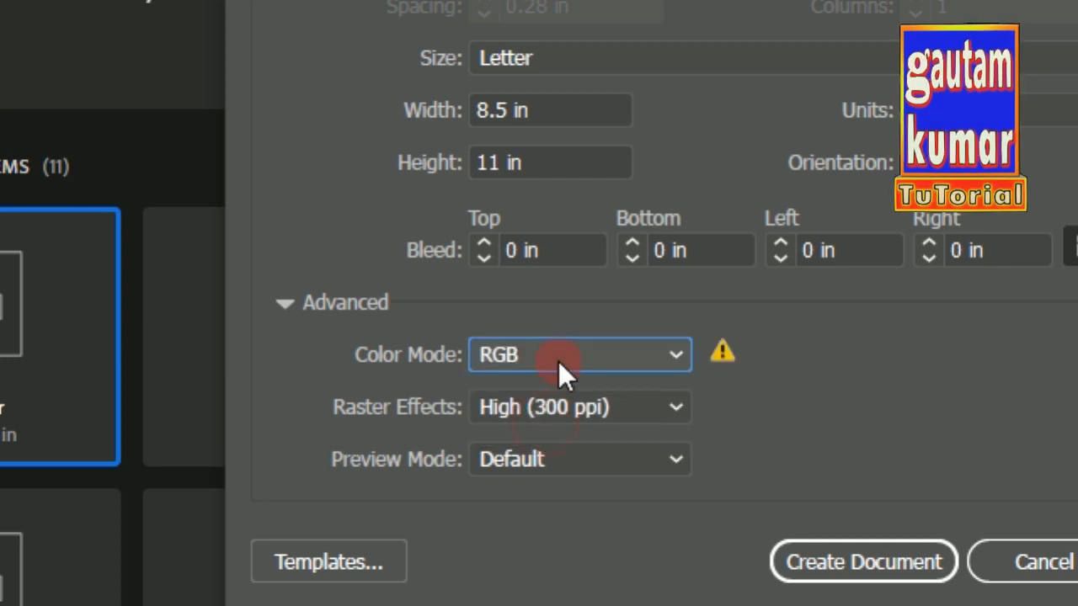
click(538, 409)
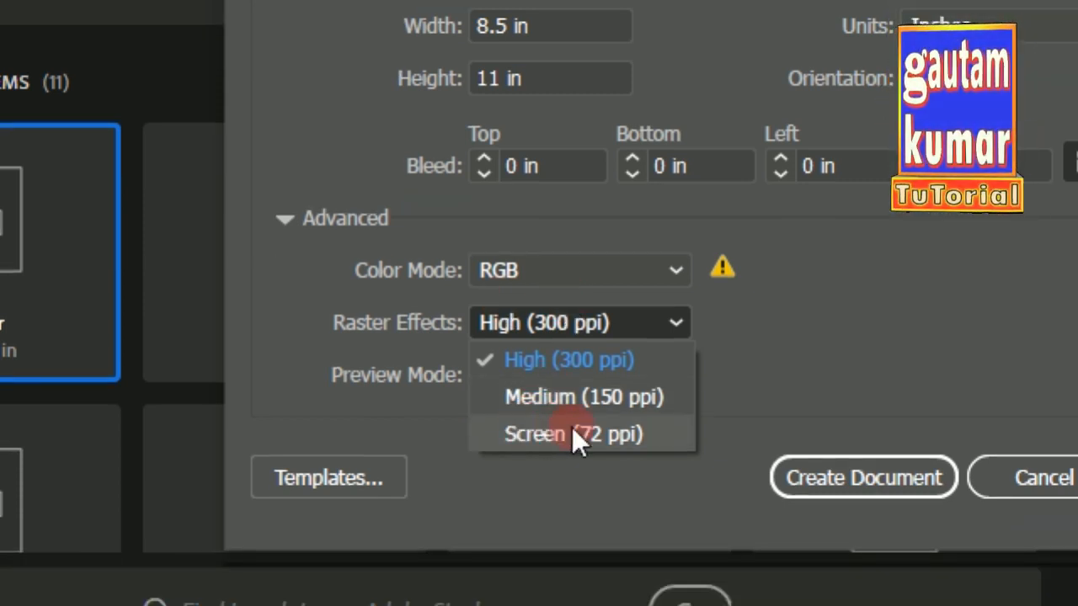
click(513, 260)
click(513, 277)
click(516, 307)
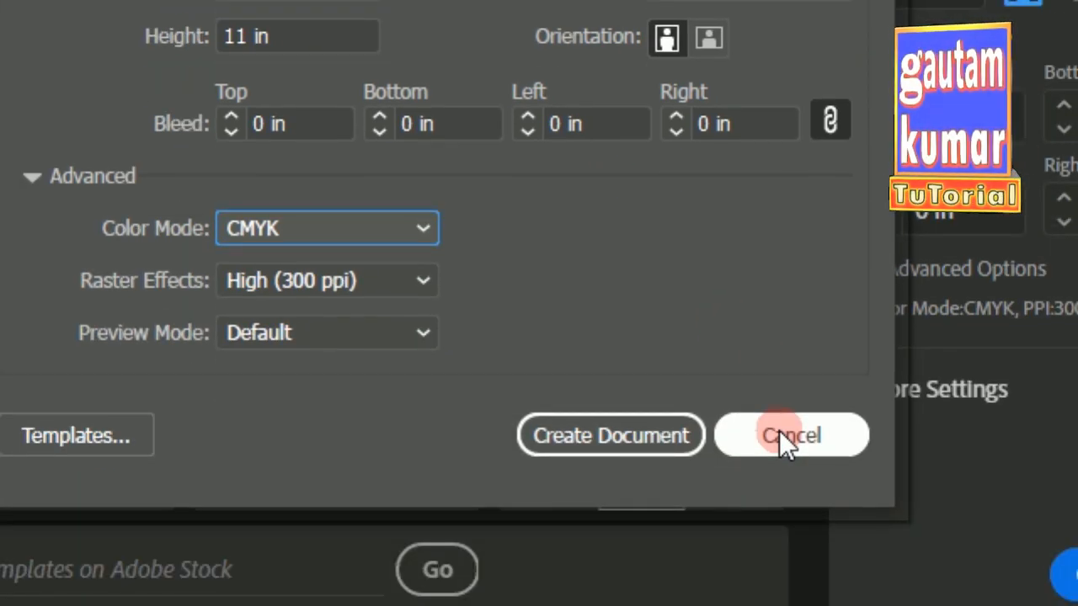
click(779, 436)
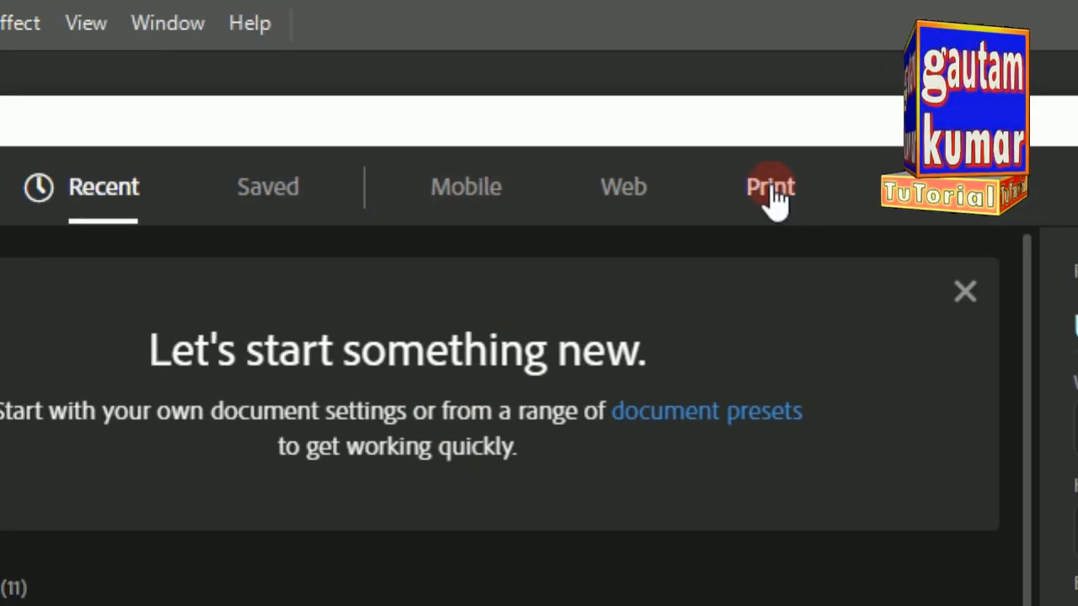
Step: Create a portrait 8.5 x 11 in document from the Print presets with the units set to Inches
click(772, 189)
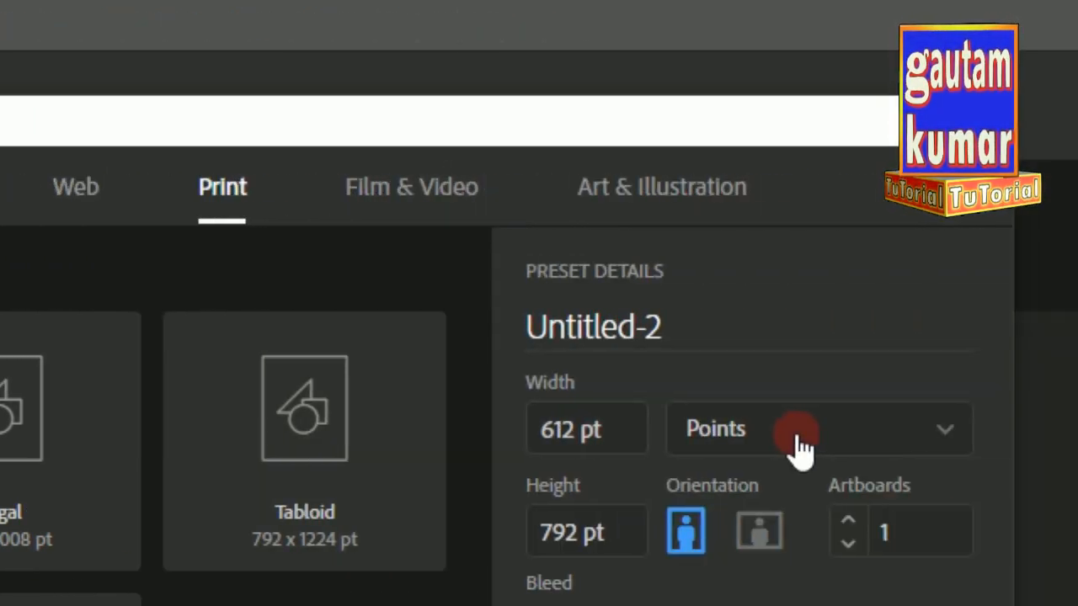
click(800, 450)
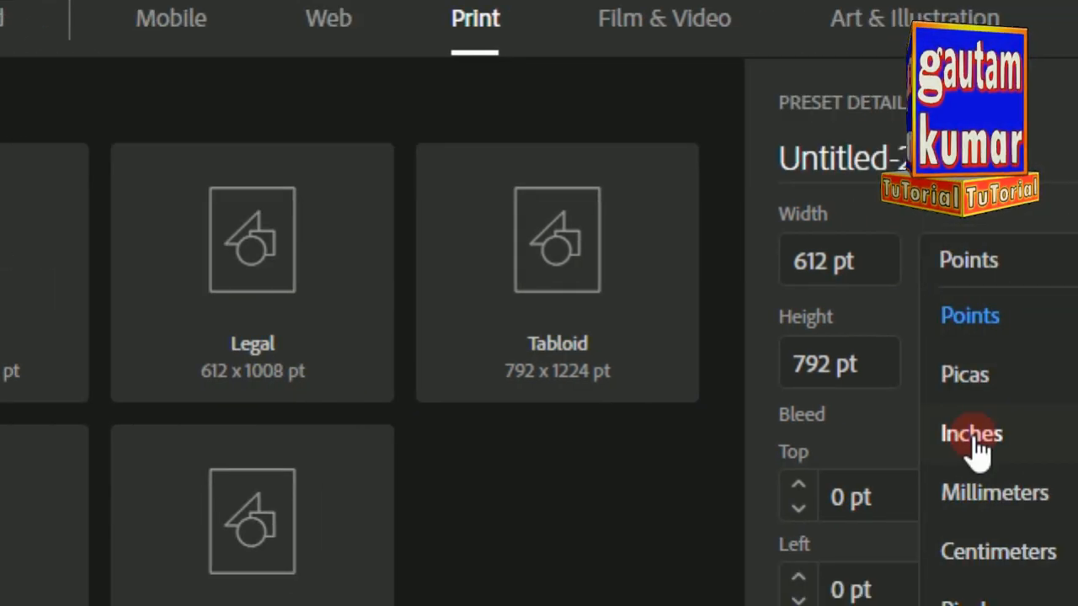
click(928, 476)
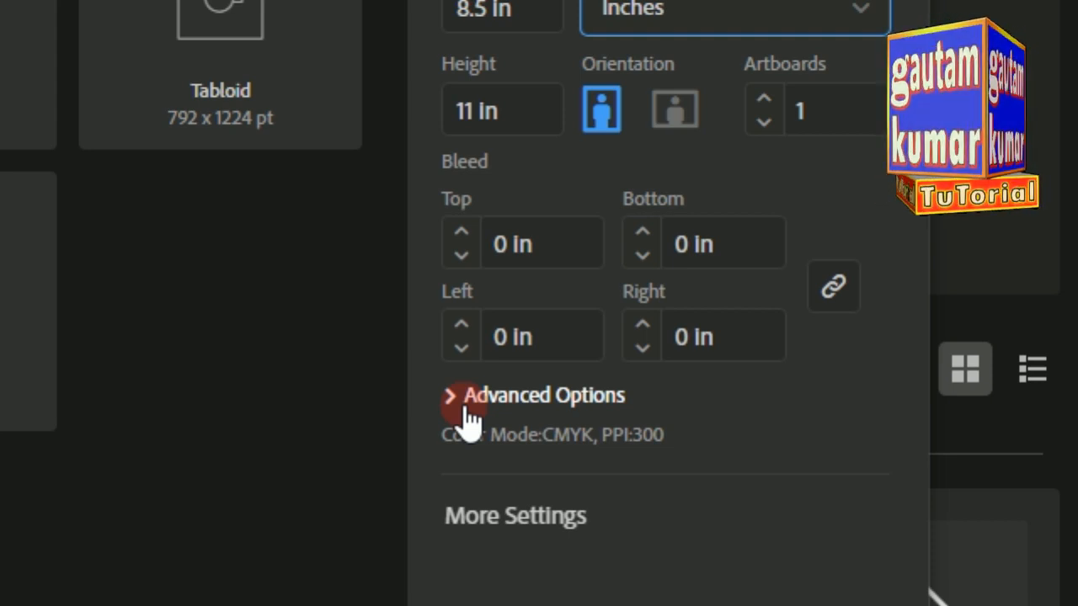
click(699, 450)
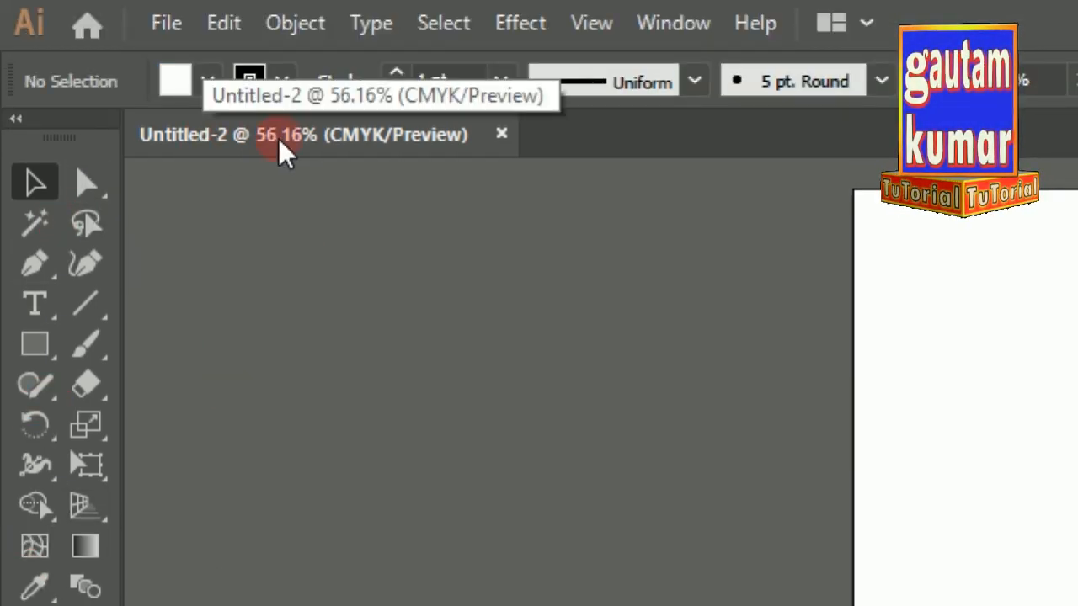
drag(401, 145, 369, 128)
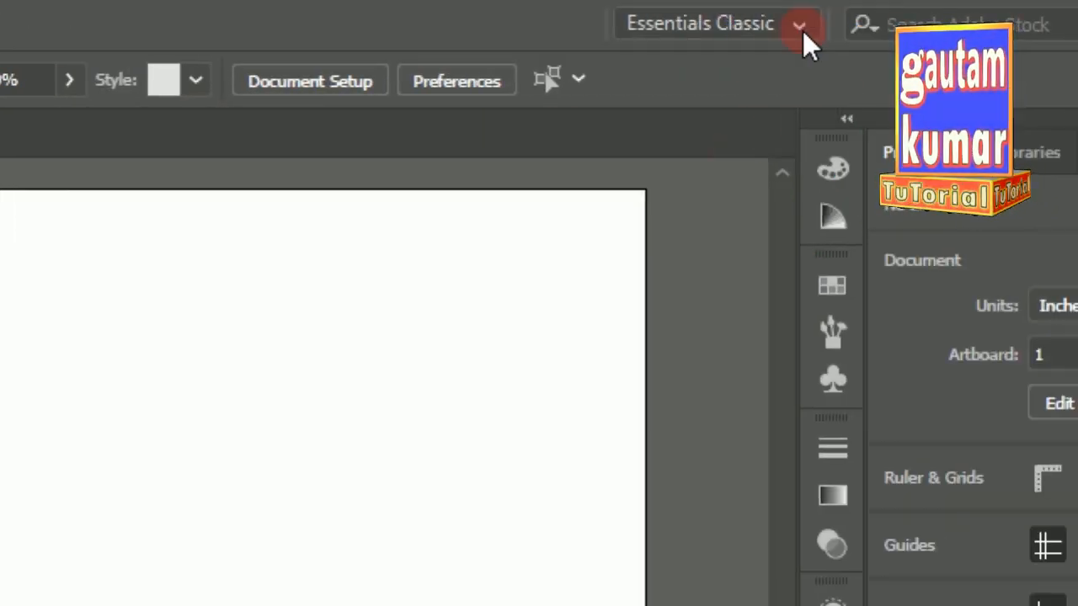
Step: Switch the workspace to Essentials and back to Essentials Classic
click(926, 25)
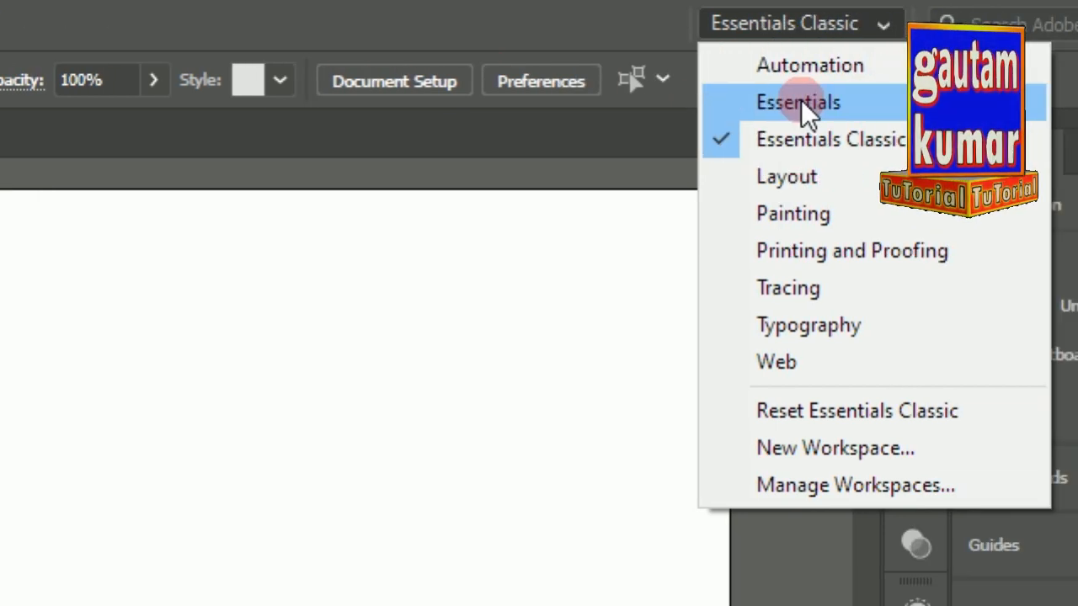
click(800, 100)
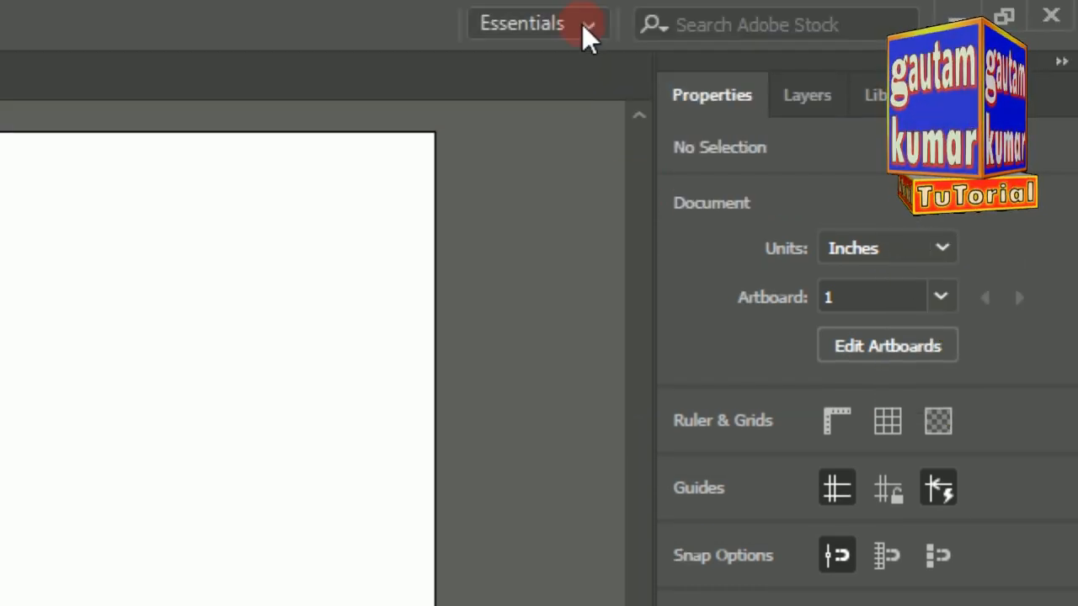
click(587, 25)
click(568, 139)
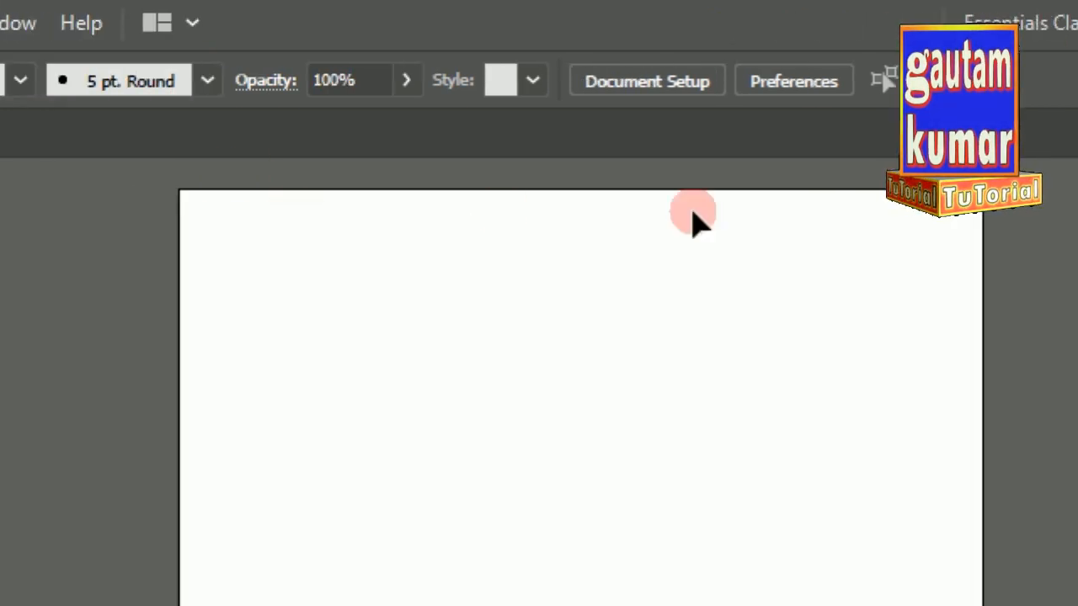
Step: Detach the Properties panel and the tools so they float over the canvas, and reset the Essentials Classic workspace
drag(1039, 192, 518, 282)
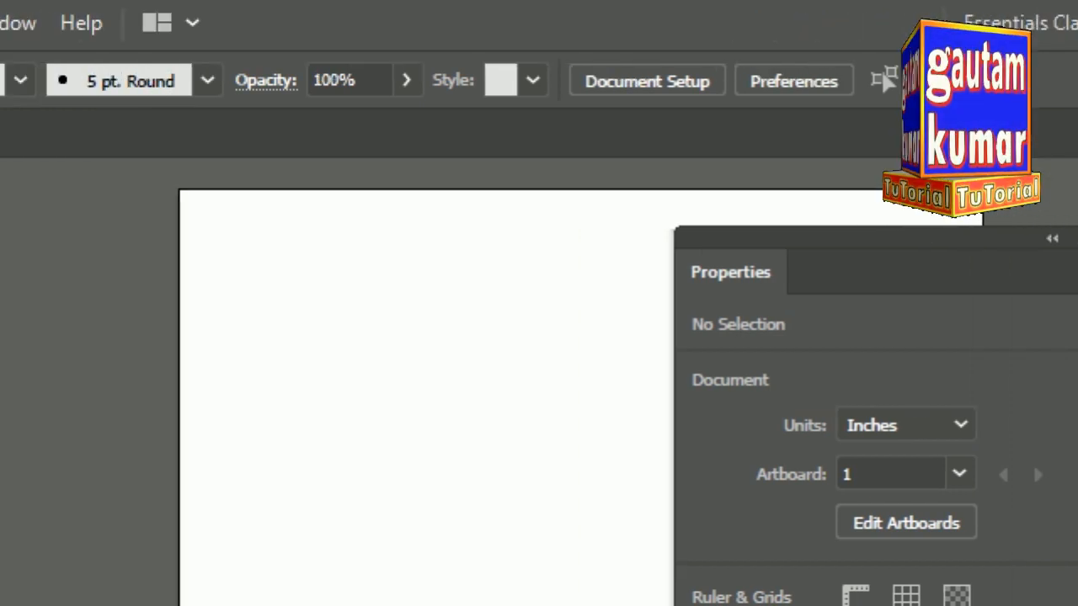
drag(4, 157, 171, 156)
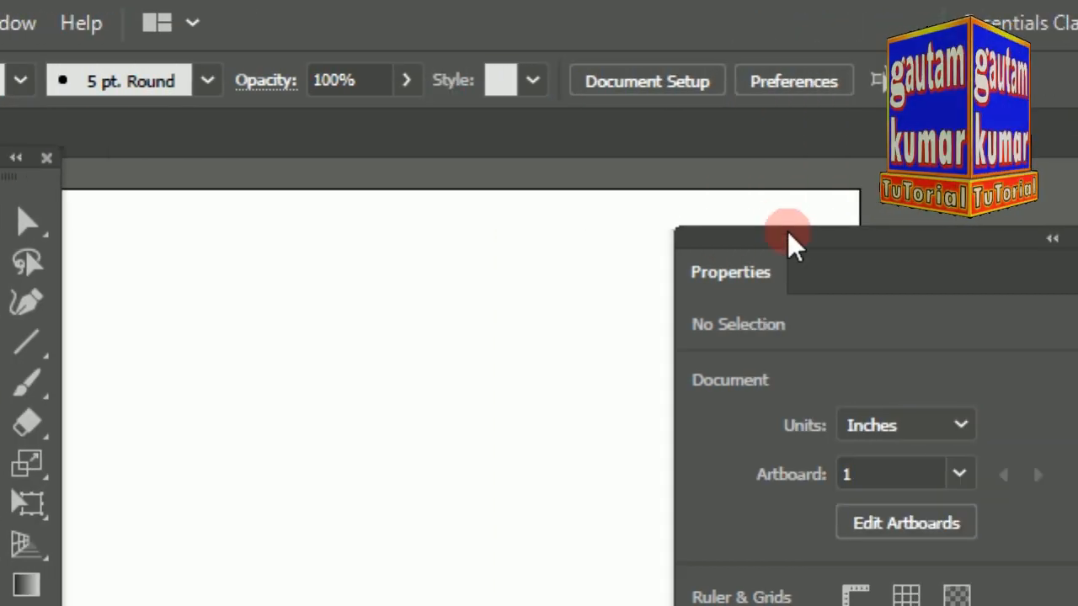
drag(792, 244, 542, 224)
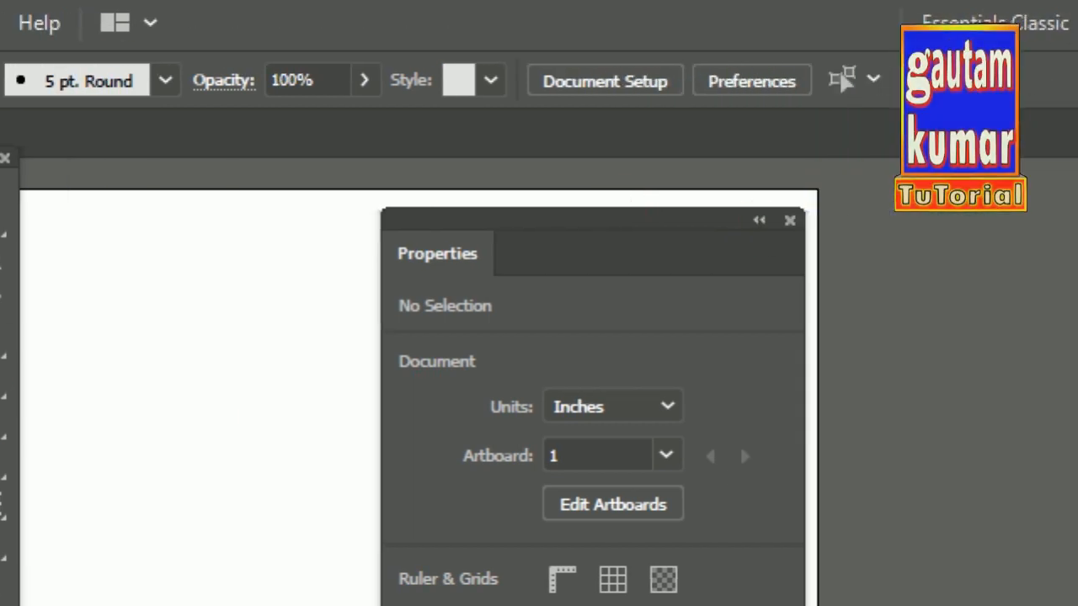
click(1017, 33)
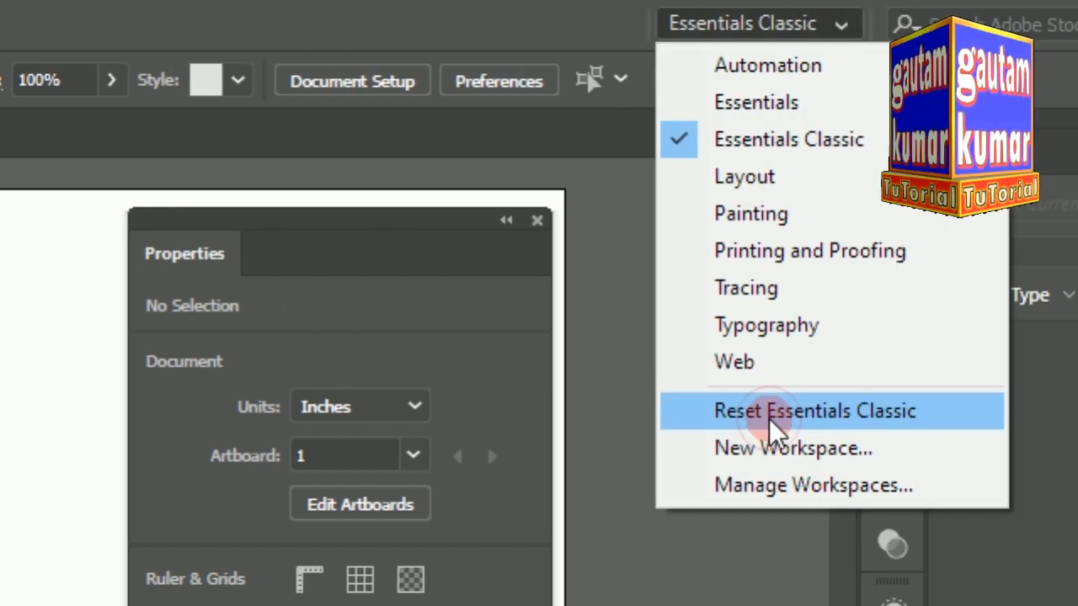
click(769, 419)
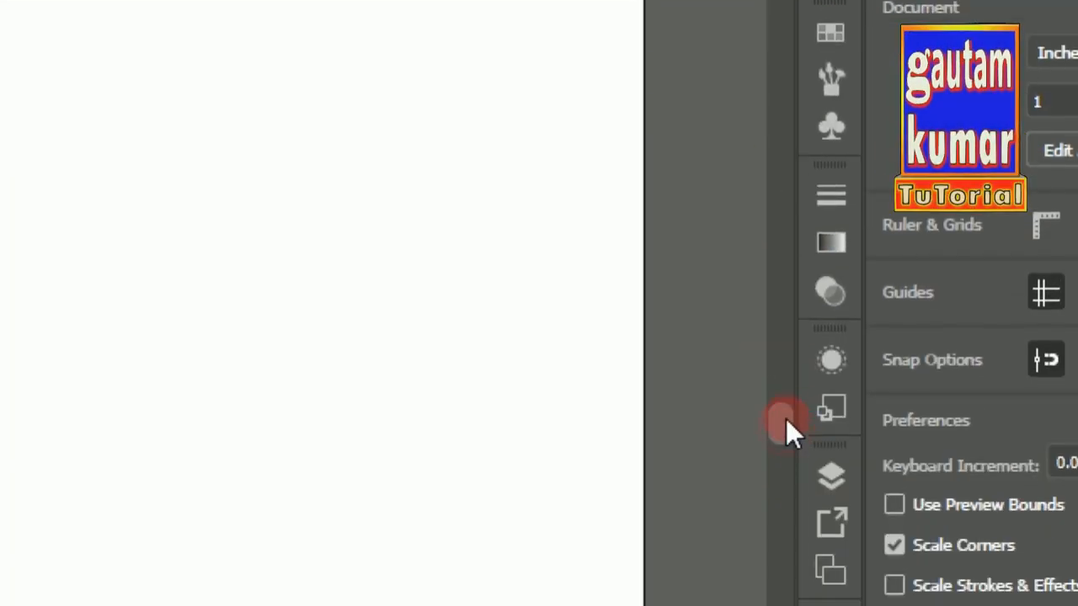
mouse_move(787, 420)
mouse_down()
mouse_move(784, 404)
mouse_move(769, 465)
mouse_move(778, 427)
mouse_up()
drag(777, 383, 778, 387)
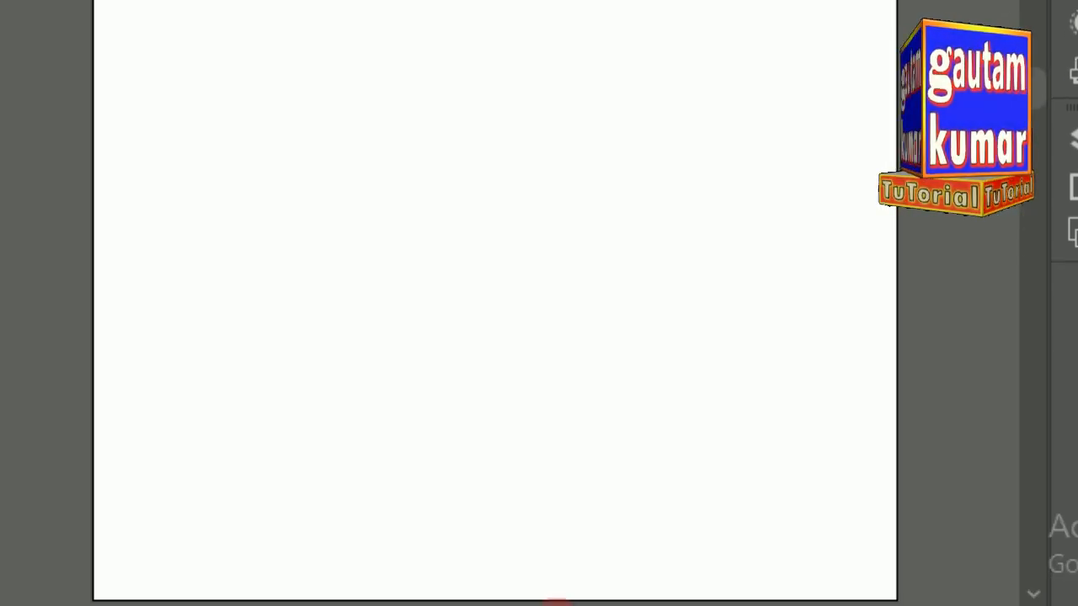
mouse_move(543, 523)
mouse_down()
mouse_move(584, 525)
mouse_move(514, 523)
mouse_move(560, 521)
mouse_up()
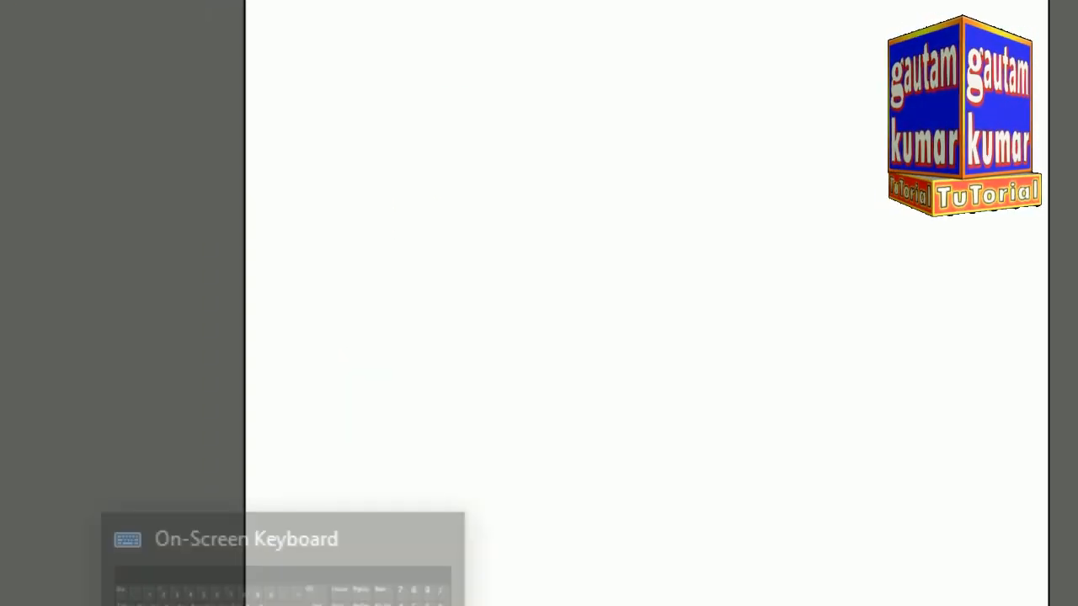
Step: Switch to the On-Screen Keyboard, look over its letter and Ctrl keys, and return to the document
click(287, 571)
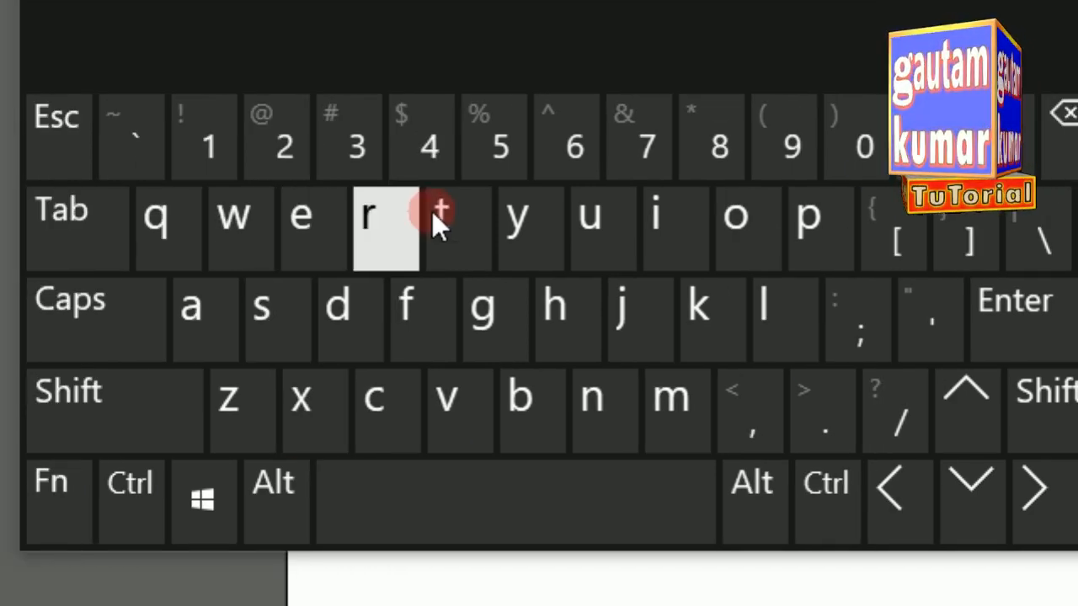
click(595, 220)
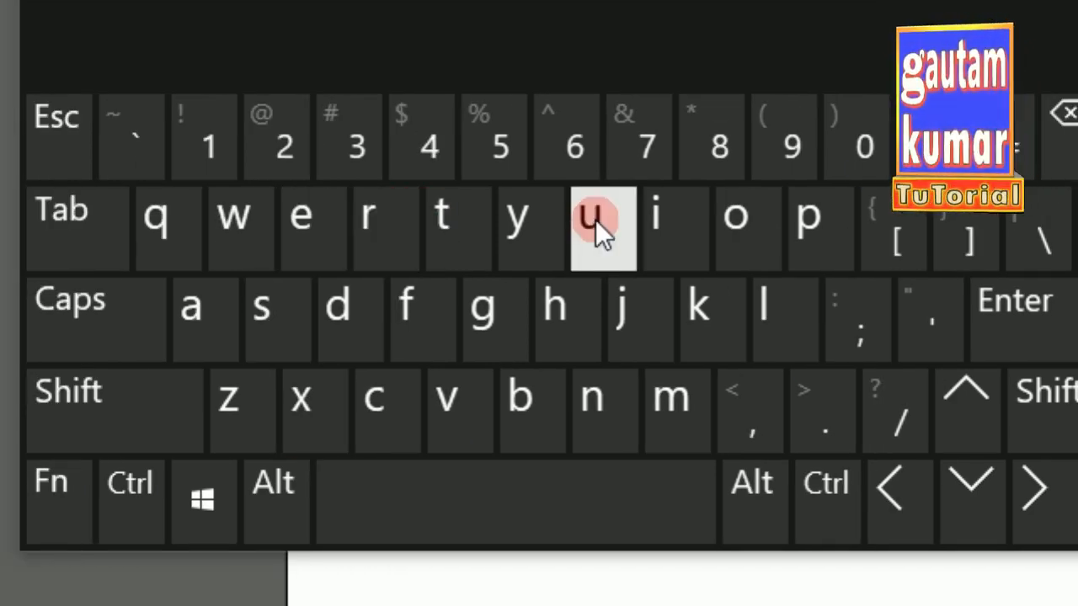
click(810, 389)
click(821, 493)
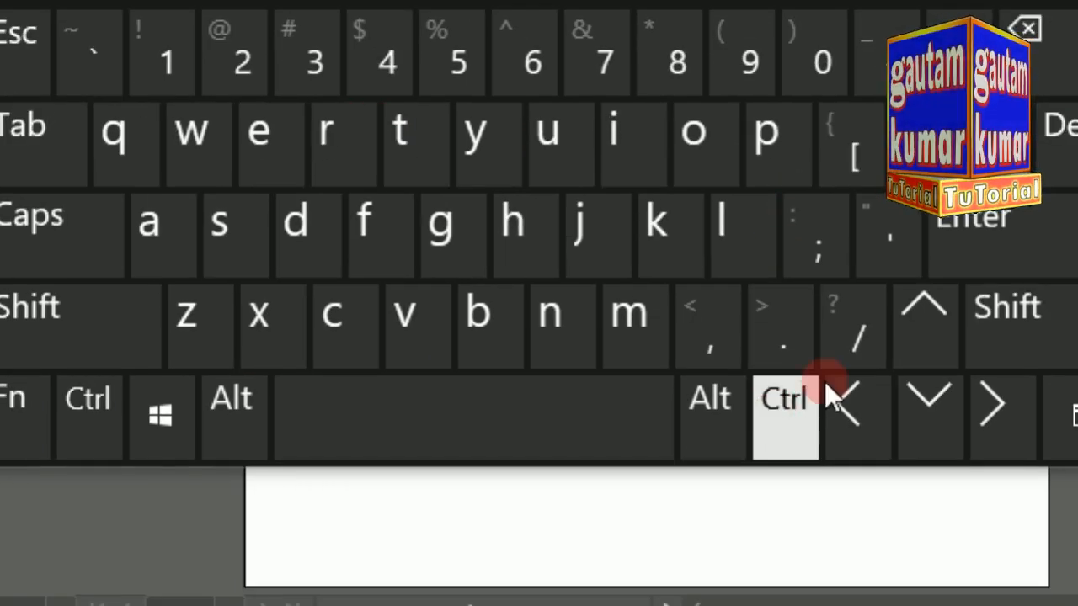
click(957, 47)
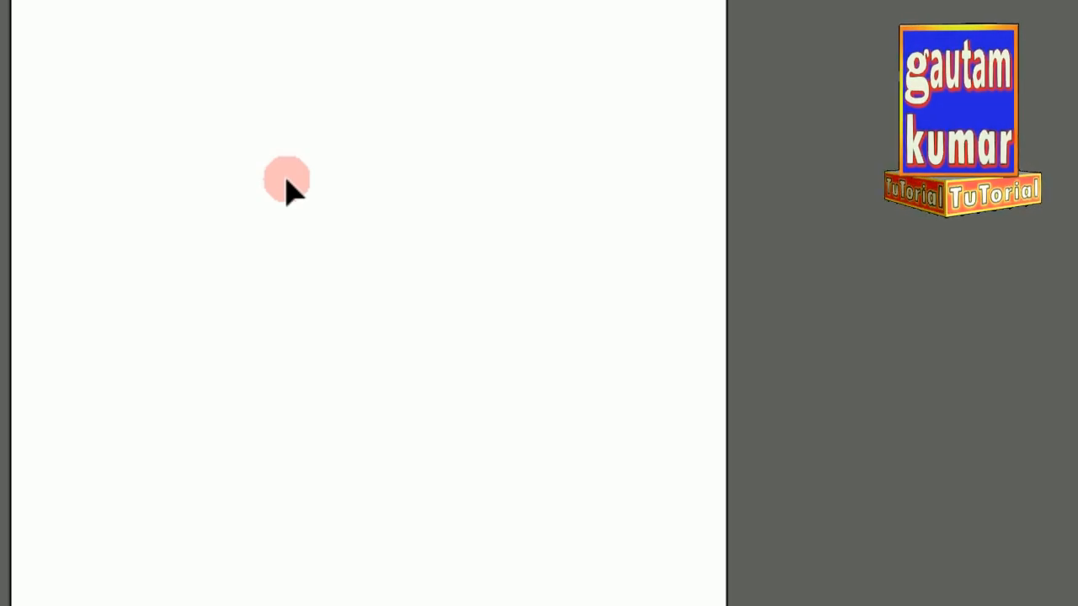
Step: Pan the artboard around the window with the Hand tool and return to the Selection tool
key(space)
drag(346, 198, 397, 199)
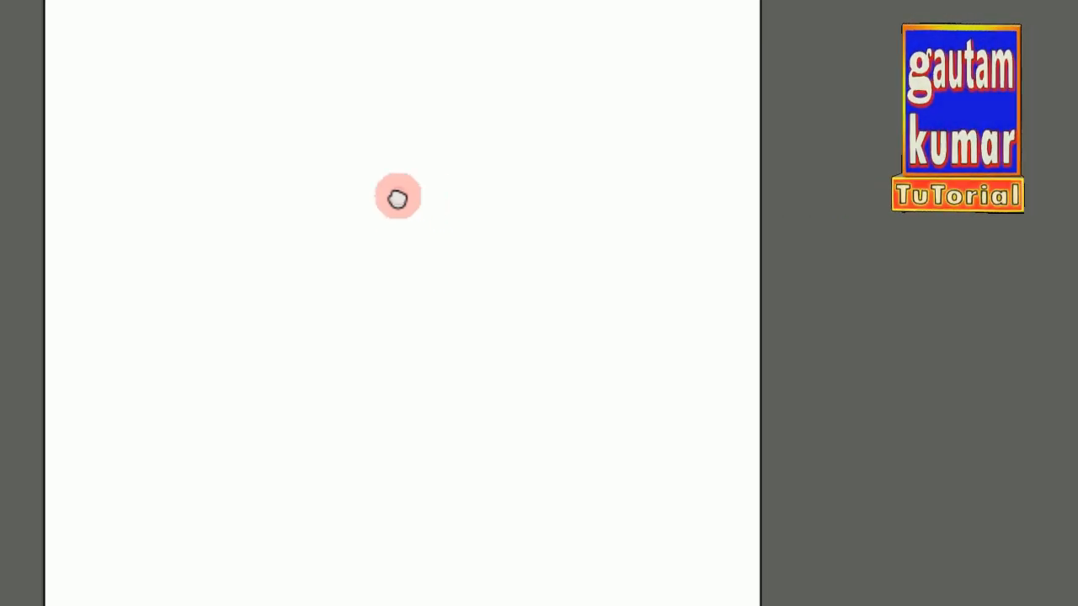
scroll(304, 184, left, 1)
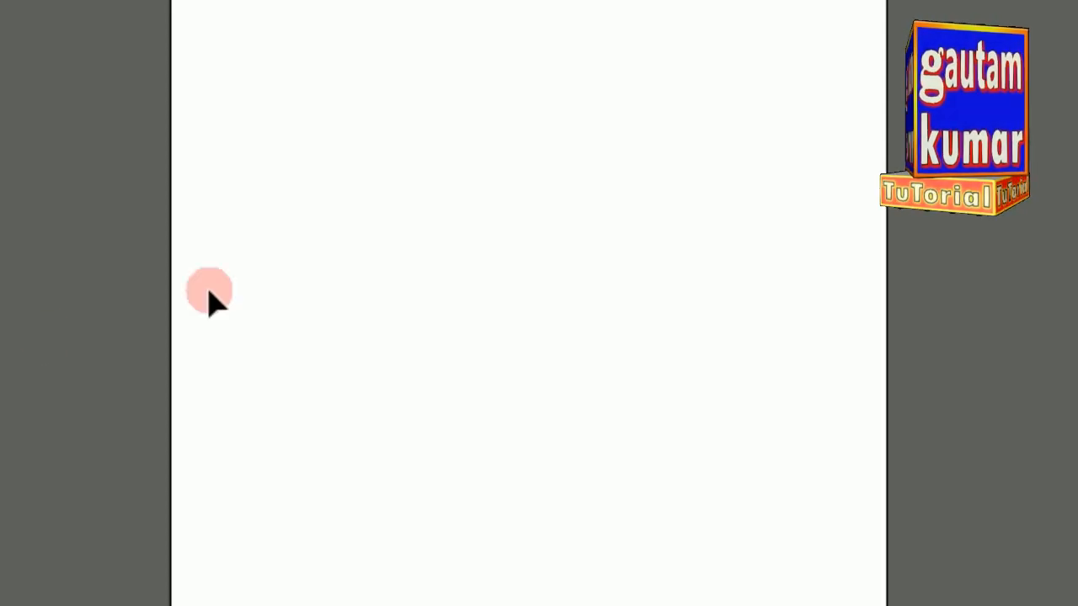
drag(546, 217, 576, 227)
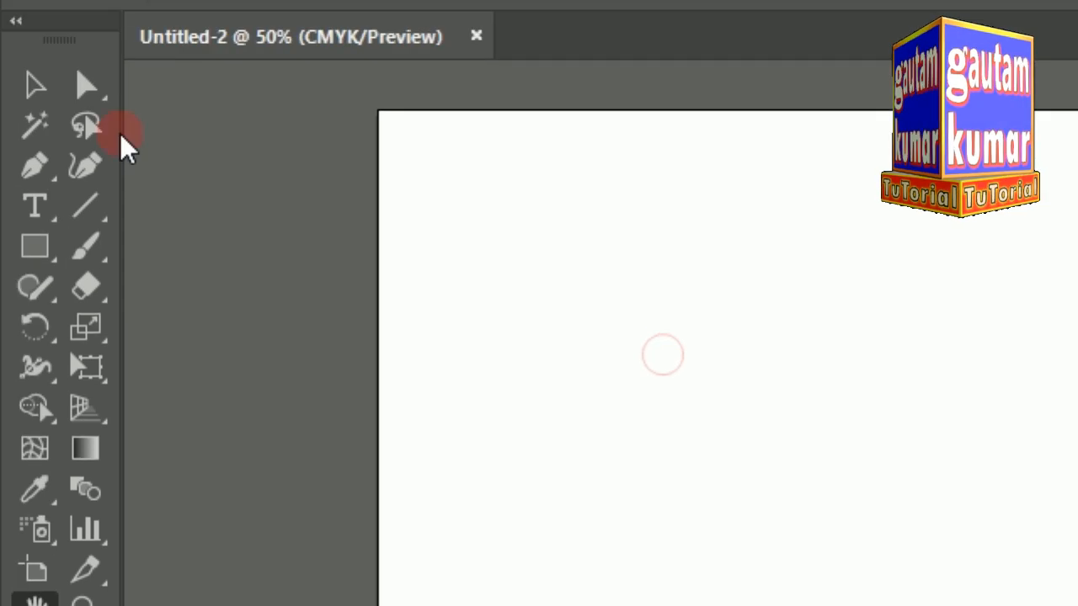
click(44, 174)
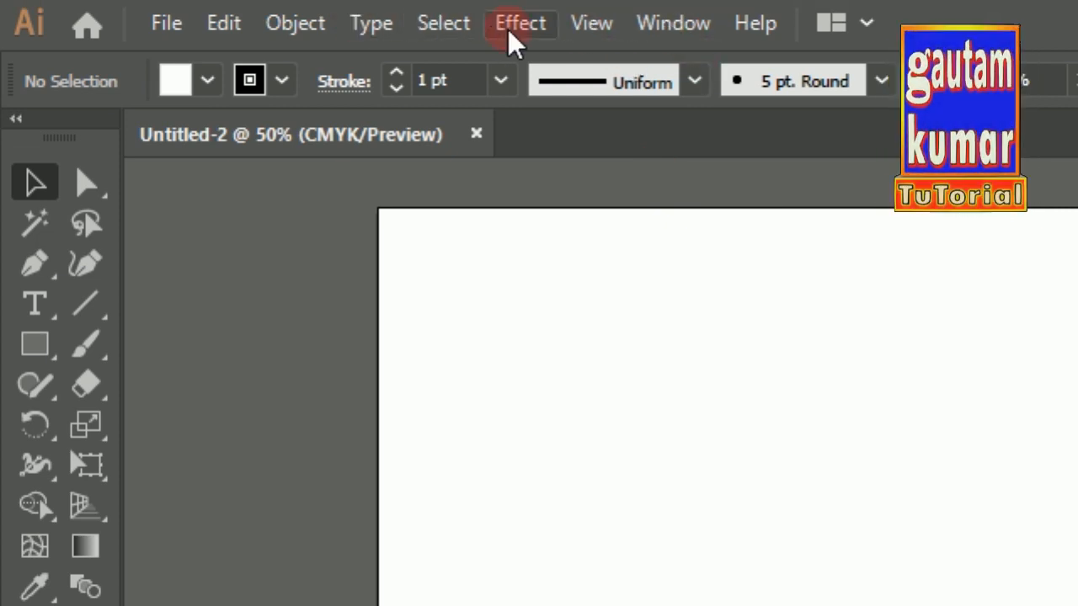
Step: Check the Smart Guides setting among the view options without changing it
click(591, 25)
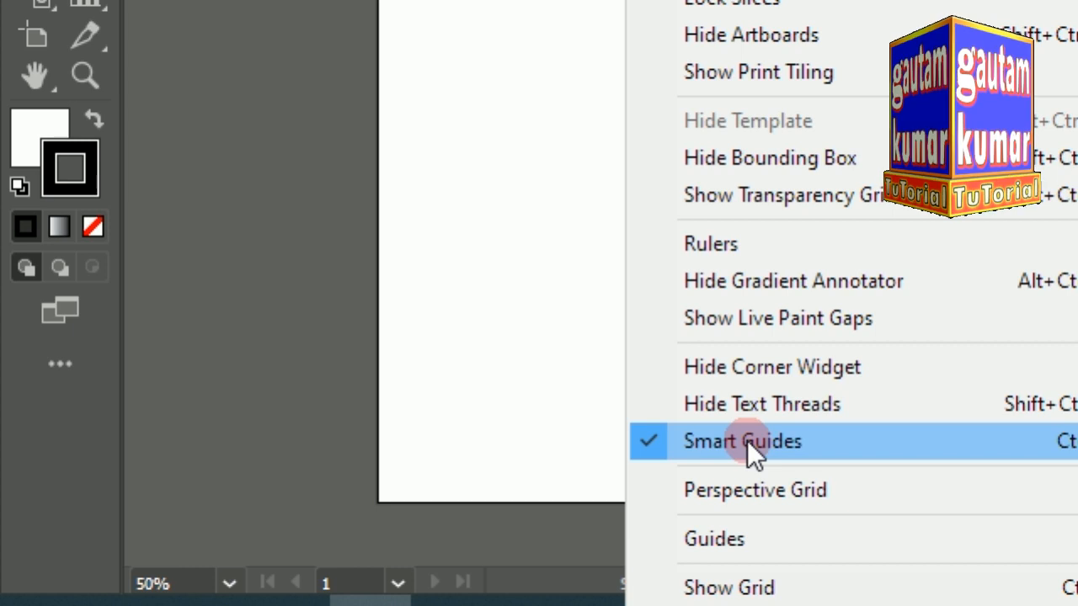
mouse_move(669, 569)
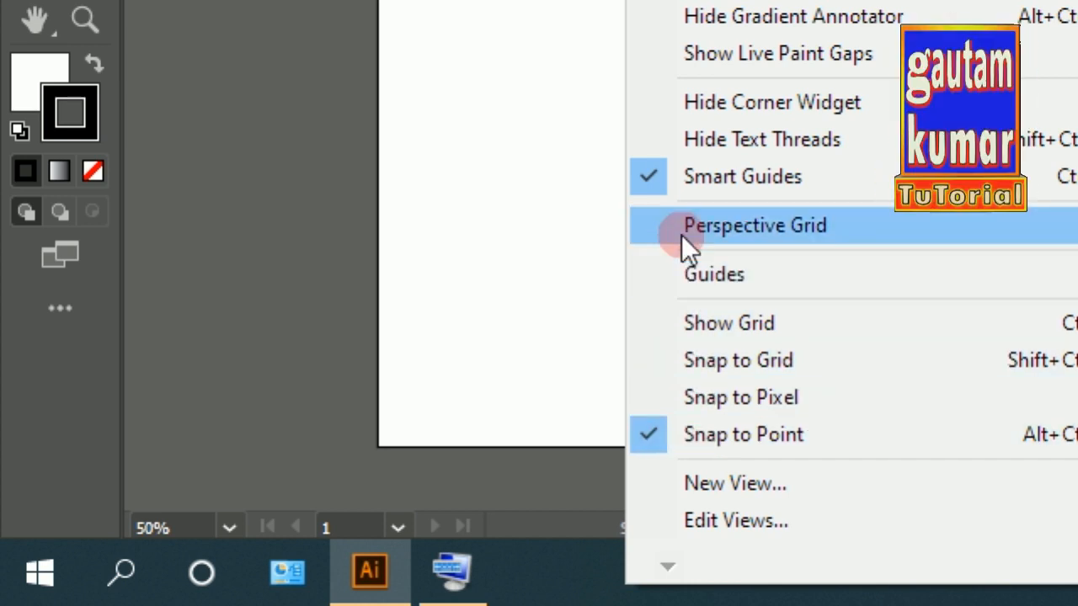
click(534, 19)
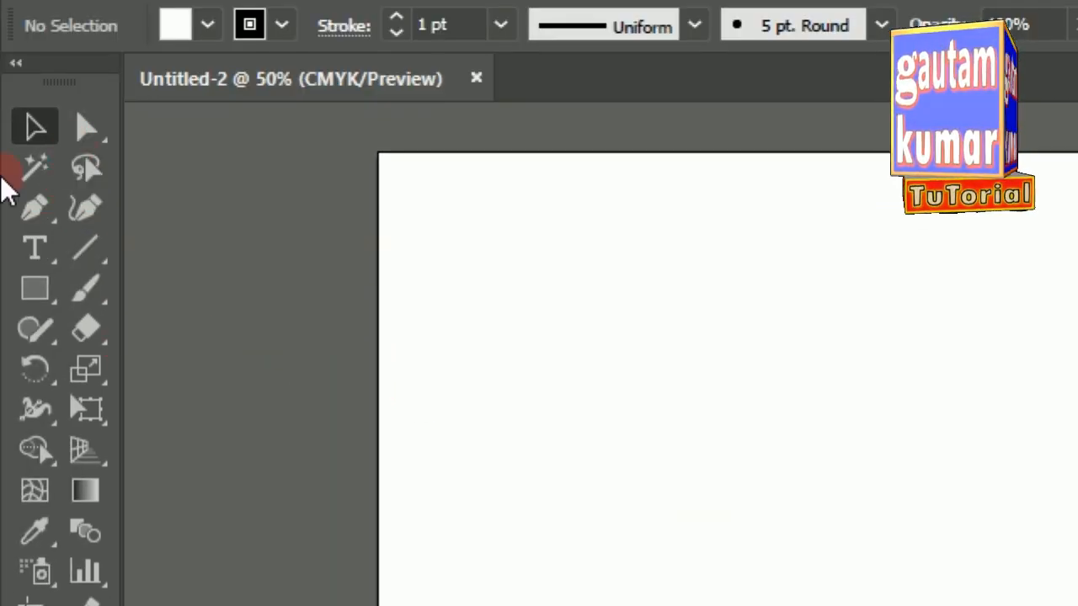
Step: Draw a large square in the upper part of the artboard with the Rectangle tool and try moving it around
click(34, 288)
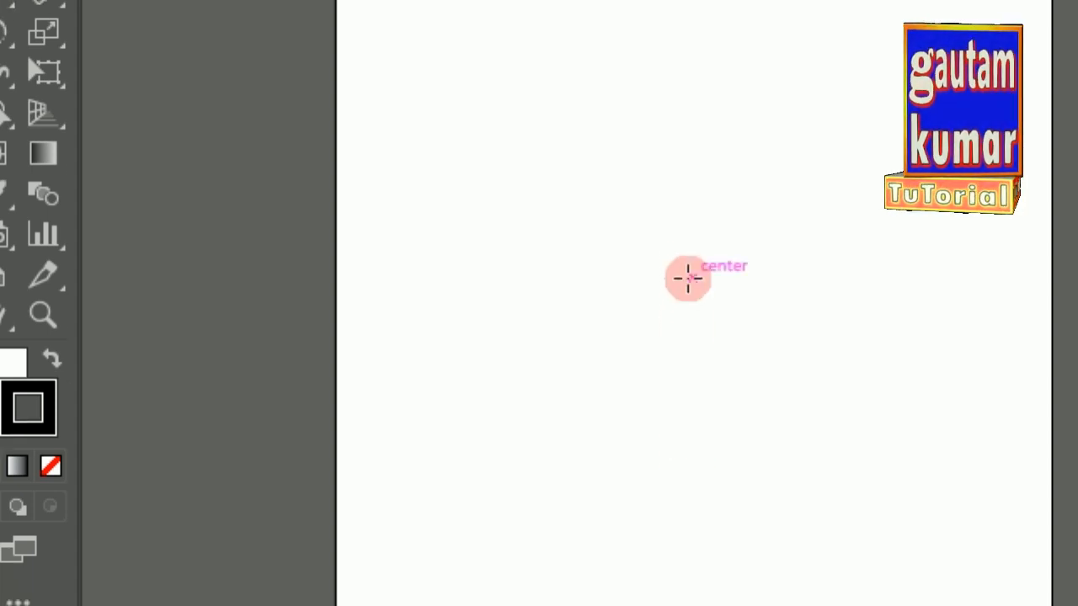
drag(687, 277, 805, 469)
drag(804, 425, 808, 438)
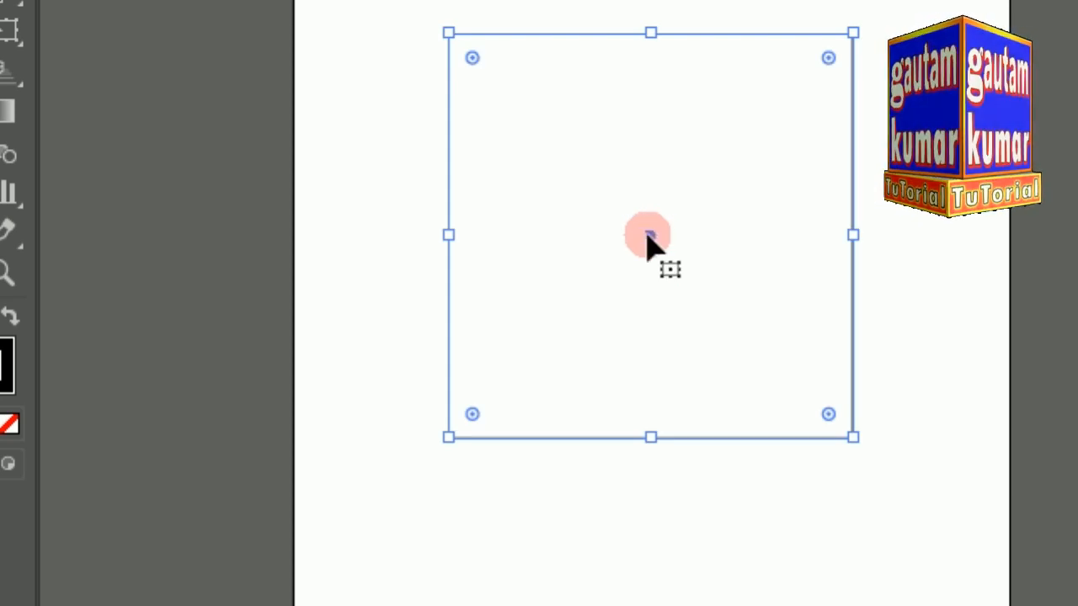
drag(649, 236, 839, 250)
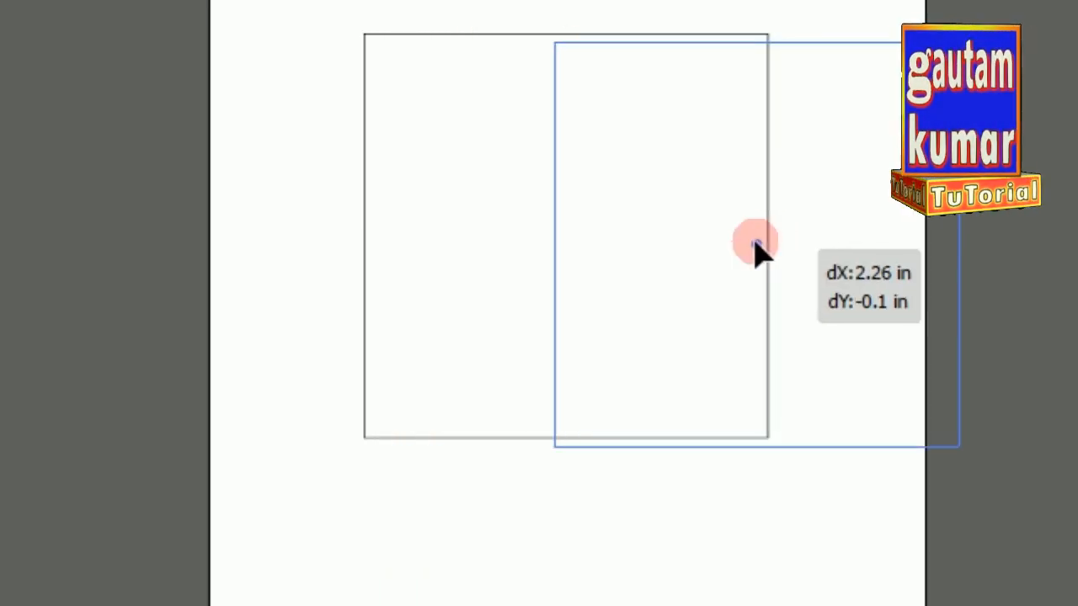
drag(755, 242, 587, 66)
drag(586, 149, 570, 180)
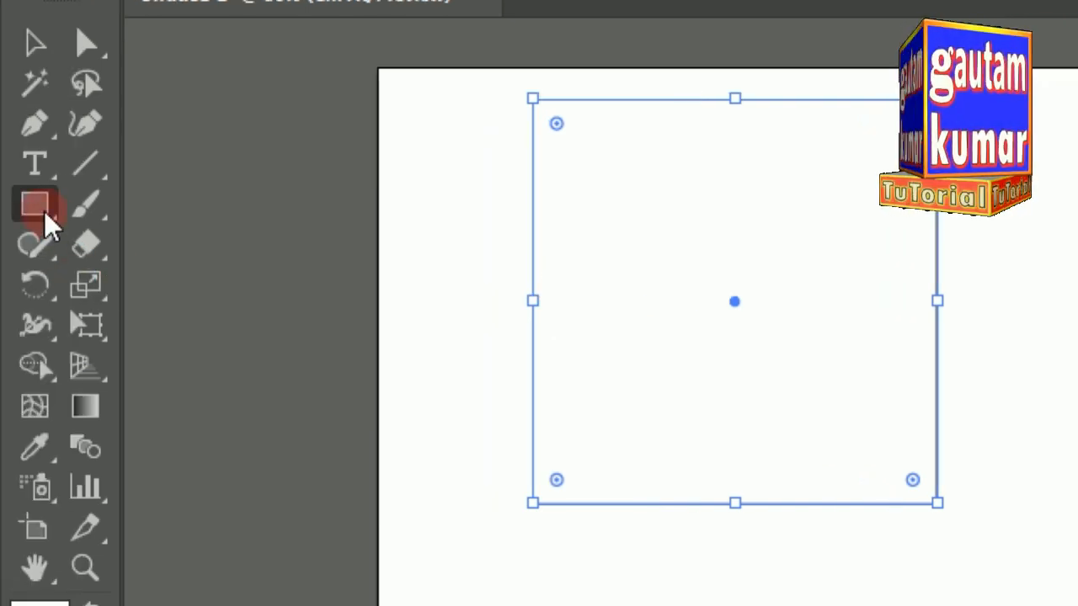
Step: Draw a small rectangle below the large square with the Rectangle tool
click(43, 212)
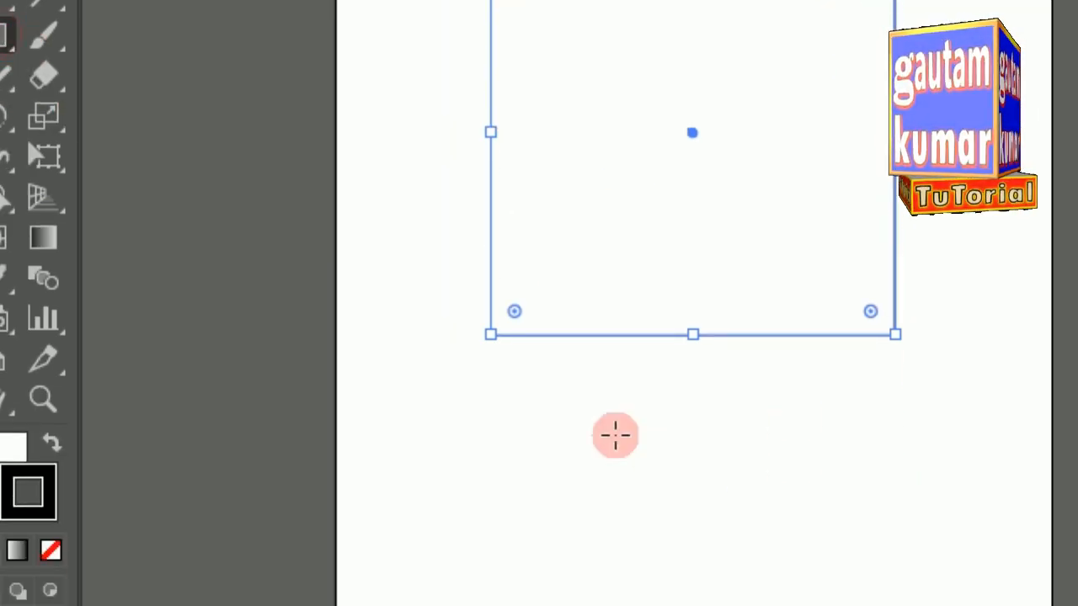
drag(598, 585, 749, 605)
drag(706, 438, 713, 452)
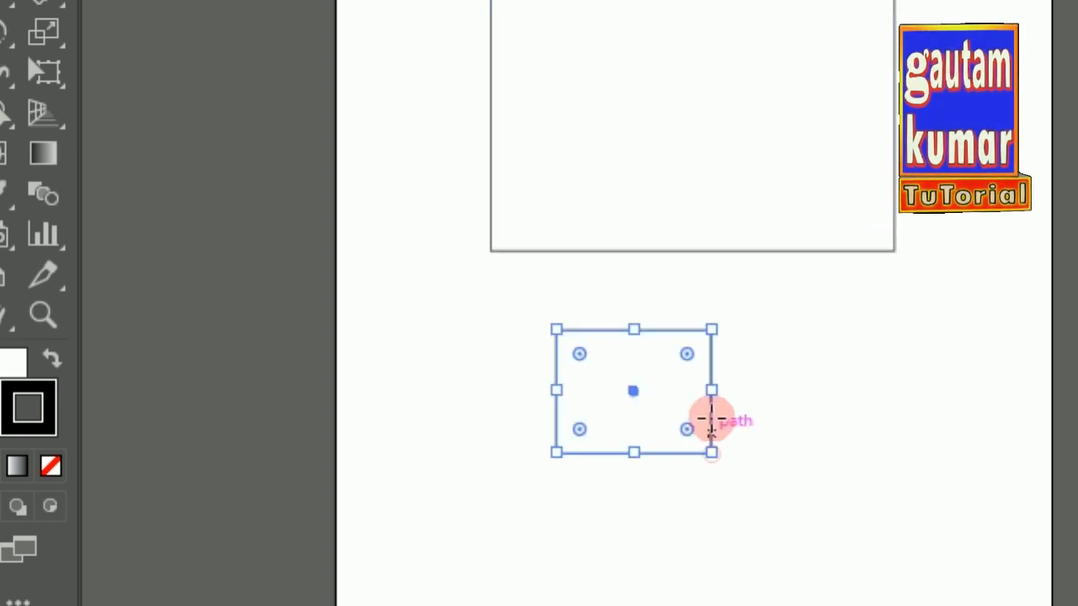
Step: Move the small rectangle around the artboard, trying its smart guide alignment with the large square's lower edge and corner
click(48, 132)
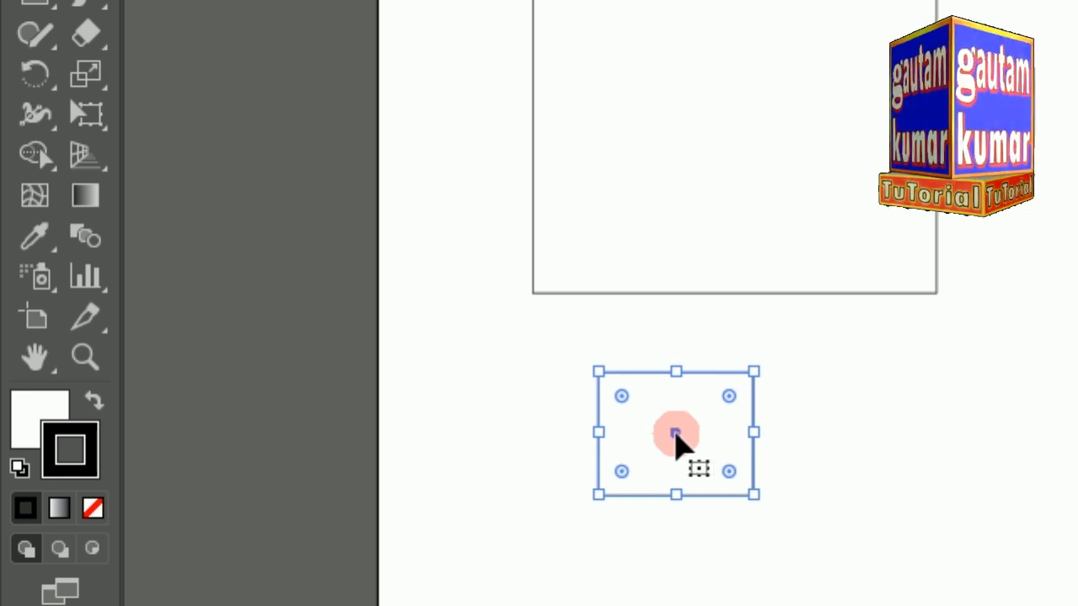
drag(675, 434, 566, 358)
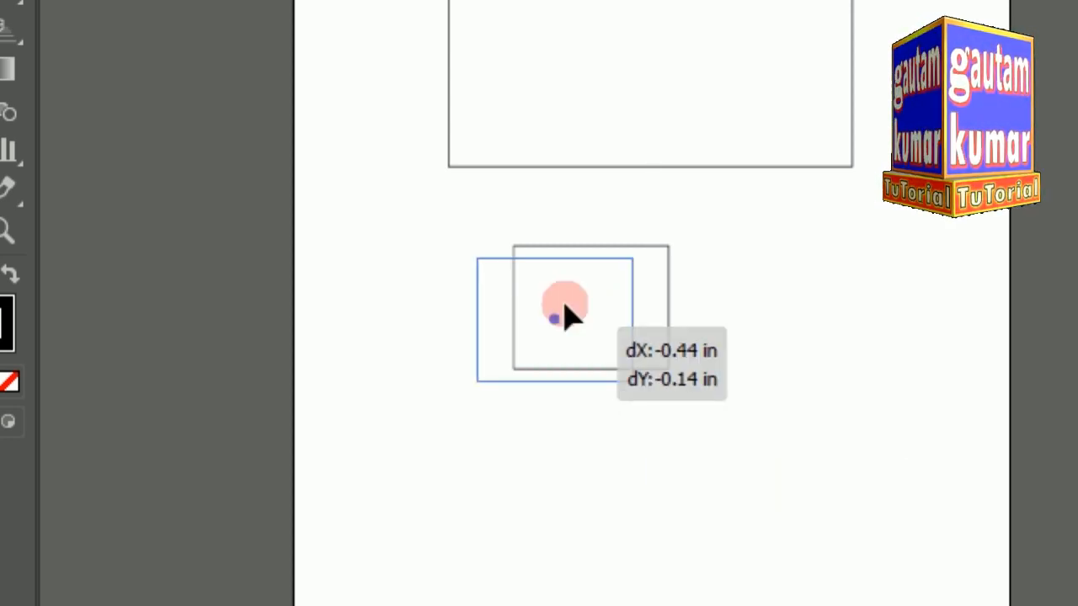
drag(565, 310, 683, 313)
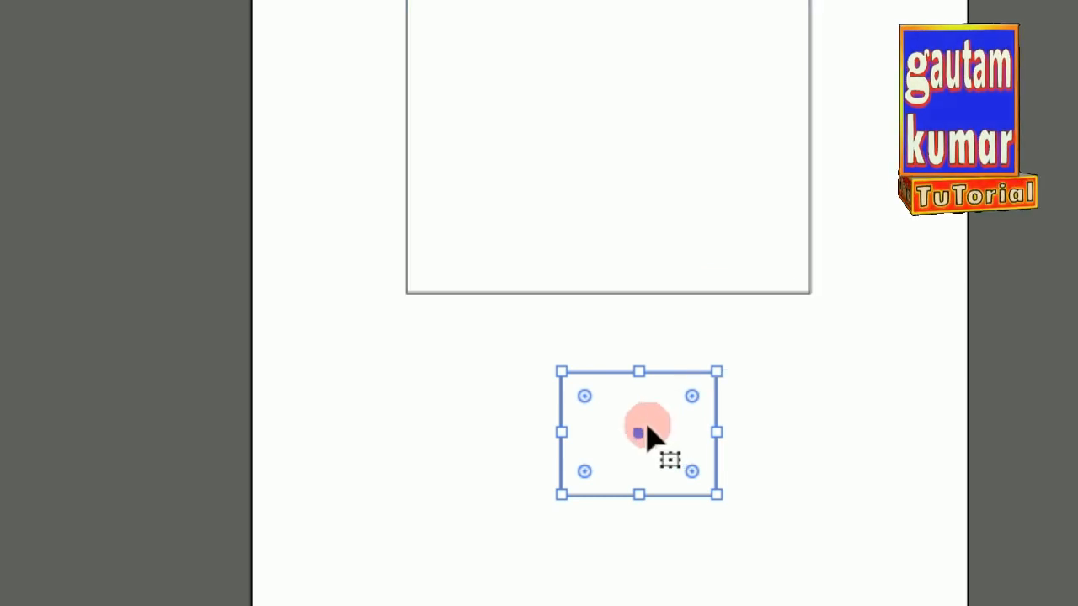
drag(637, 435, 777, 233)
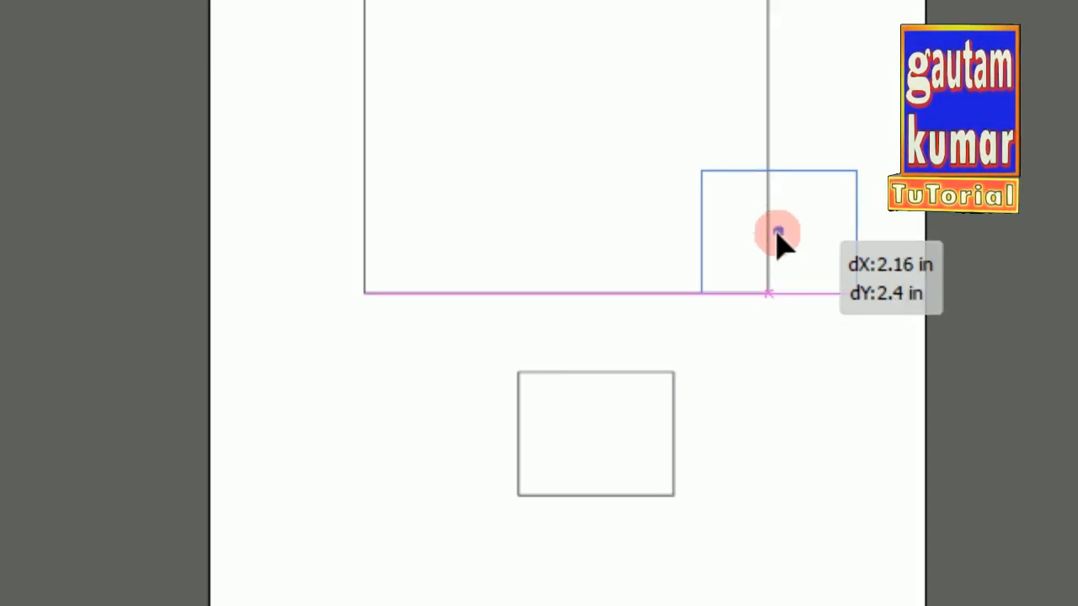
drag(777, 233, 701, 236)
drag(698, 230, 505, 371)
Step: Select both the large square and the small rectangle and clear them from the artboard
scroll(676, 279, up, 1)
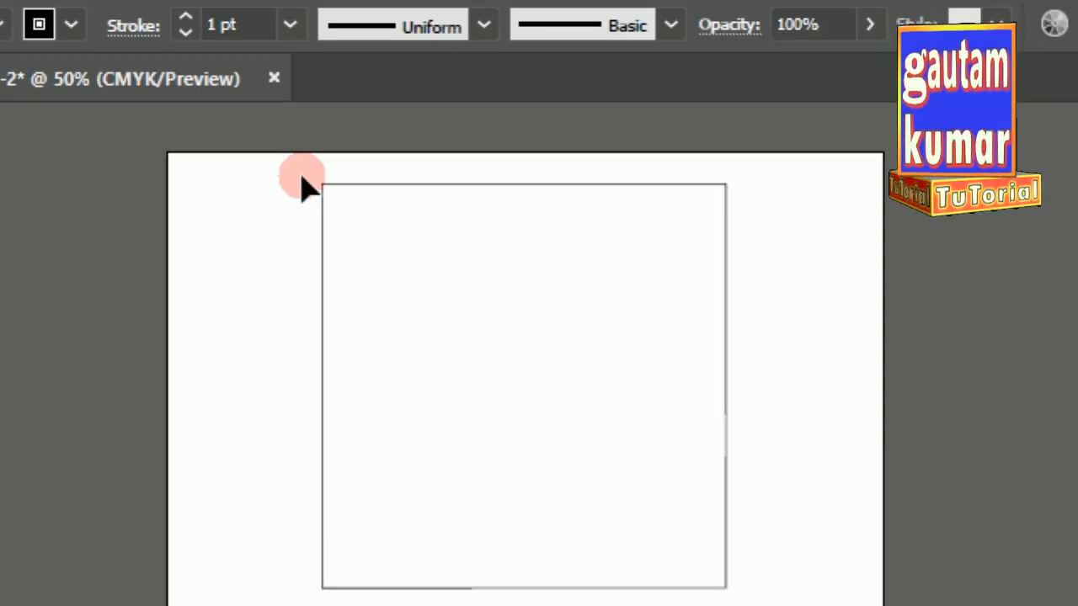
drag(300, 173, 773, 605)
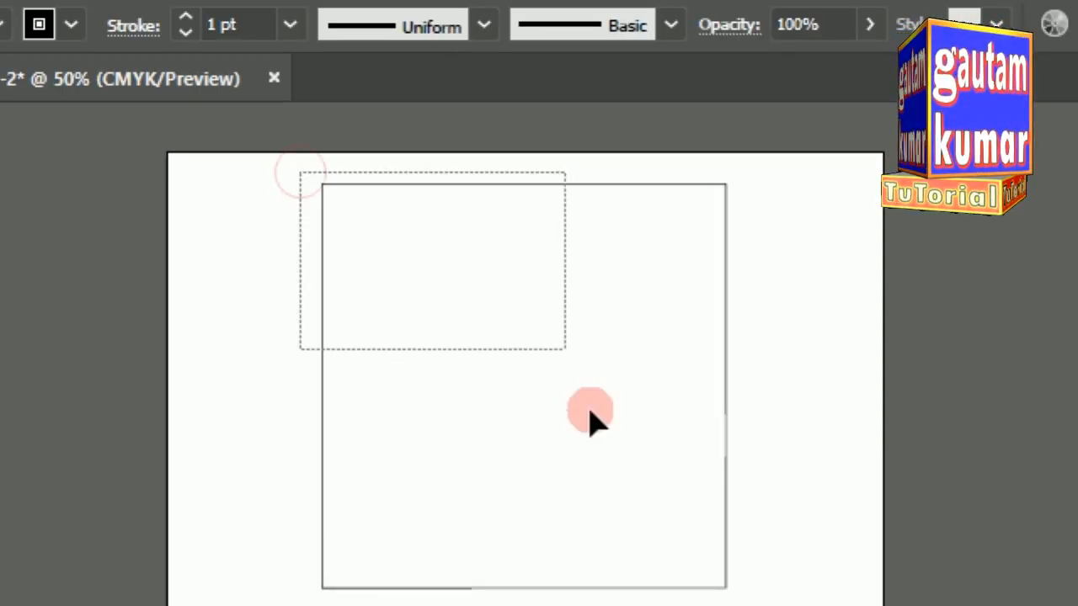
drag(775, 482, 773, 476)
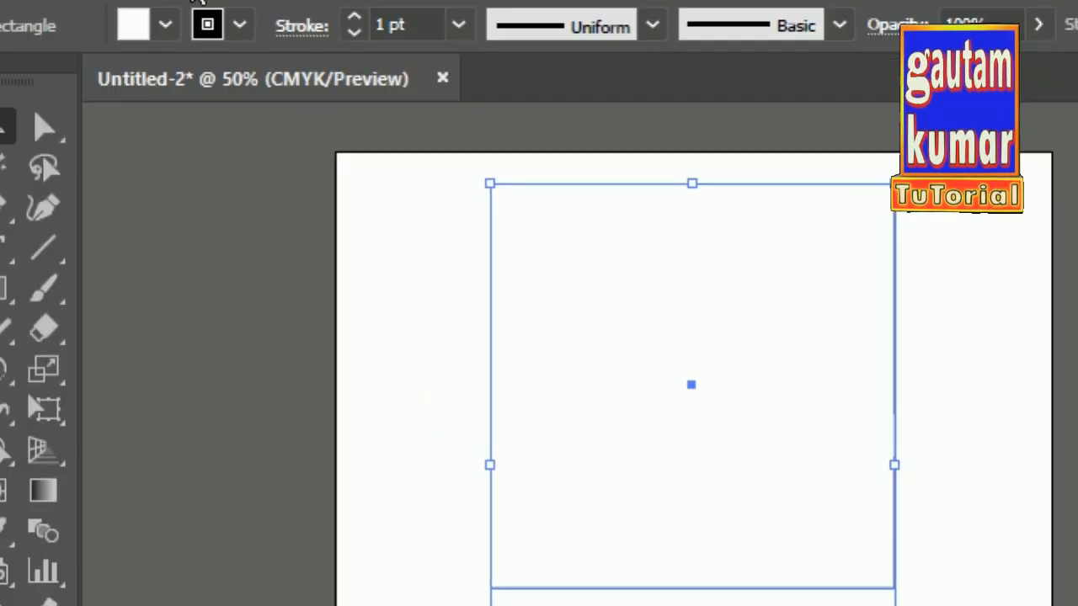
click(182, 0)
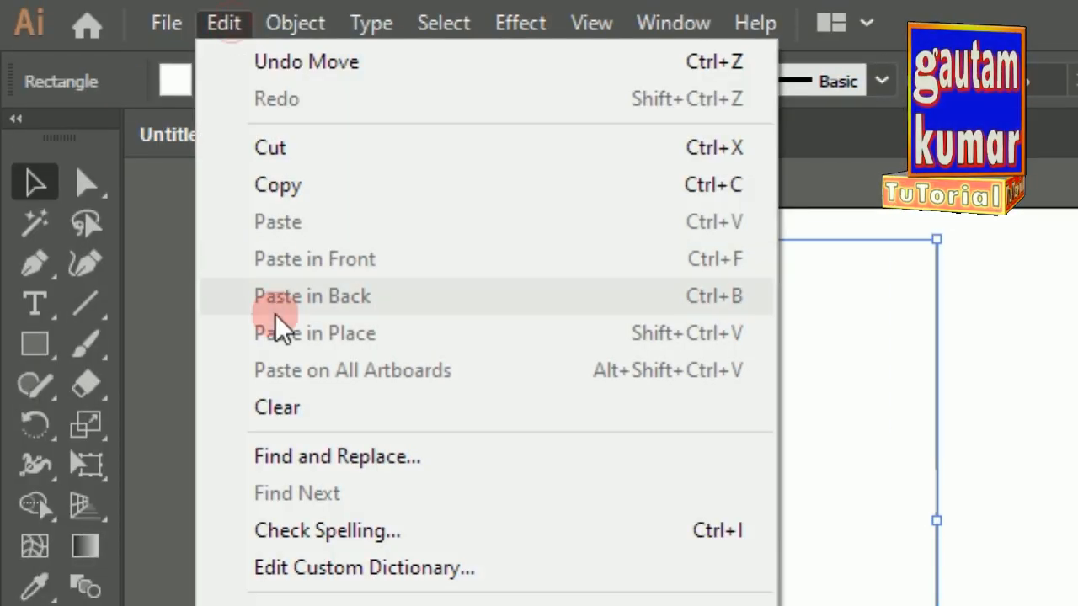
click(241, 357)
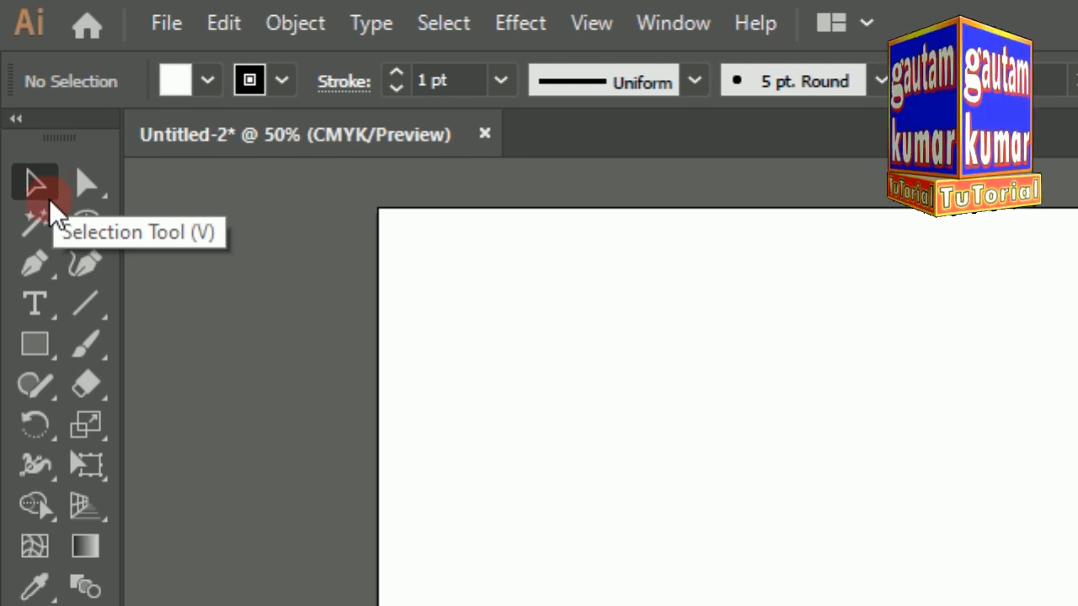
Step: Draw a square about 2.63 in on each side inside the artboard with the Rectangle tool and deselect it
click(35, 345)
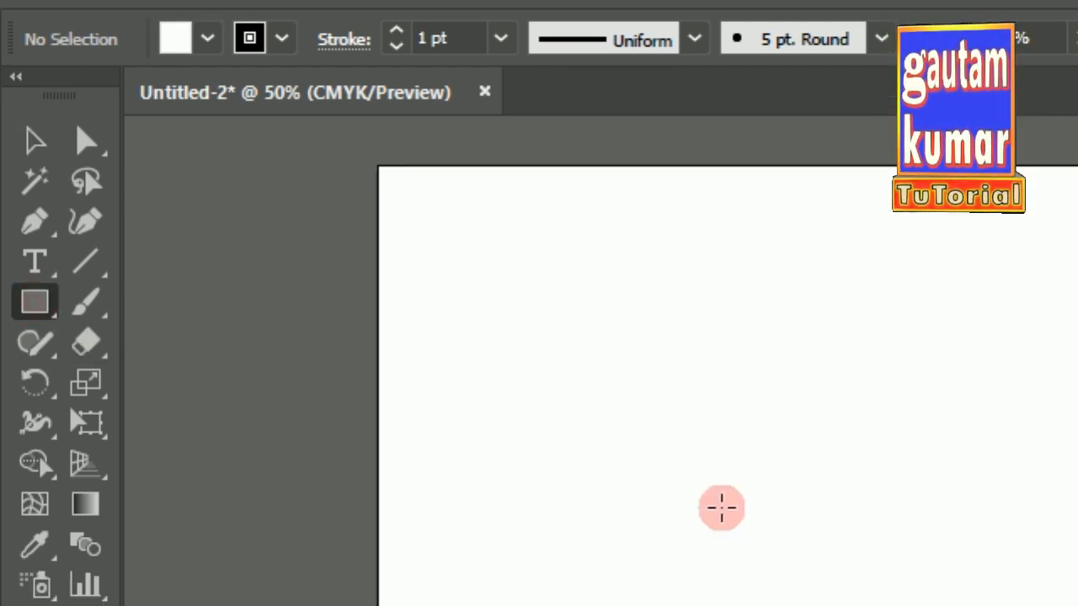
drag(587, 485, 735, 605)
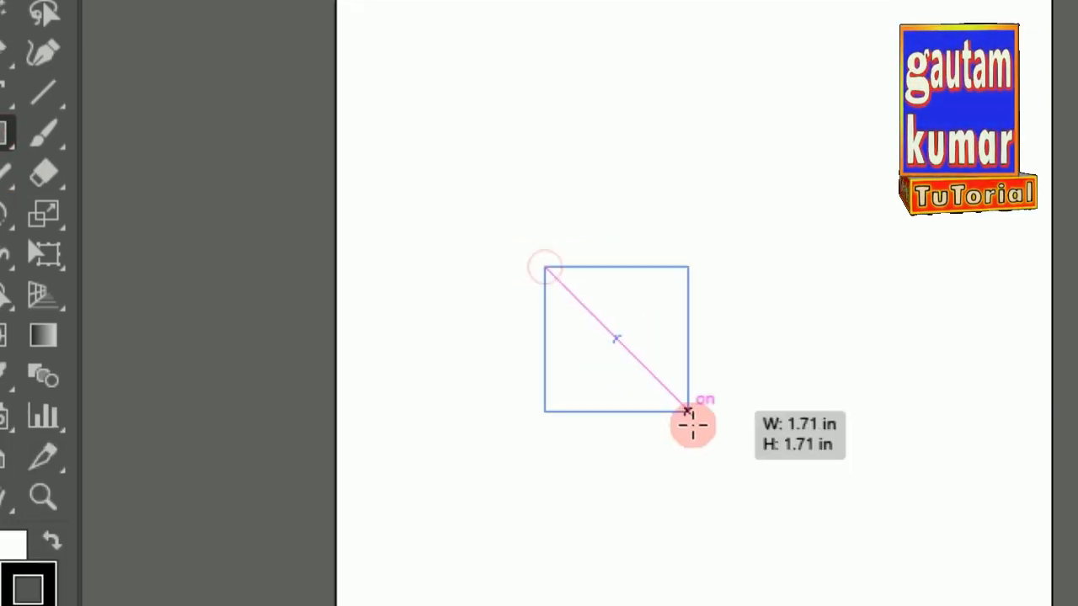
drag(688, 412, 764, 488)
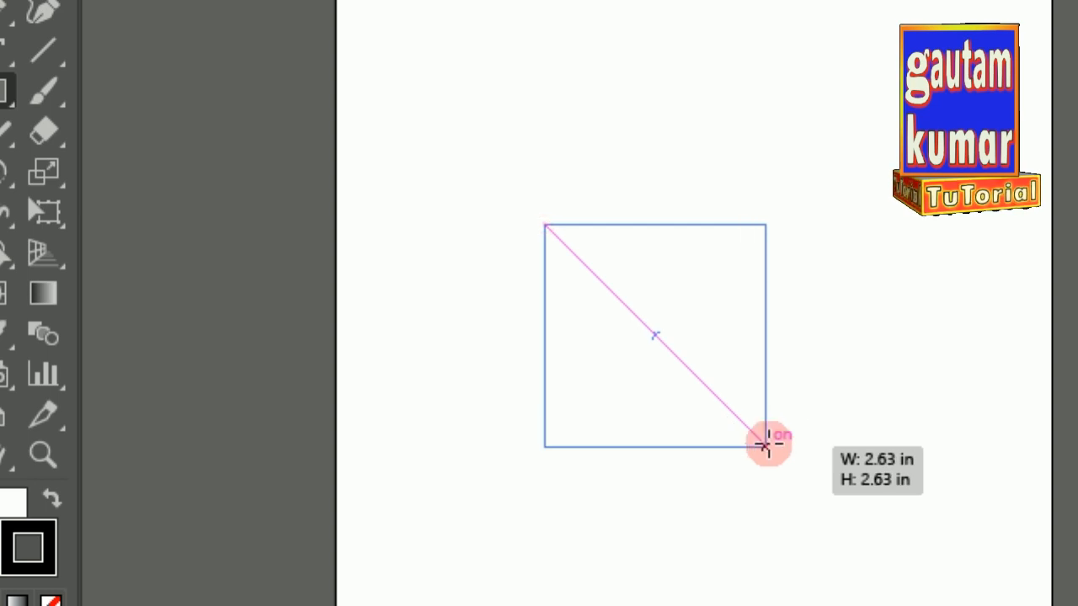
drag(765, 446, 764, 447)
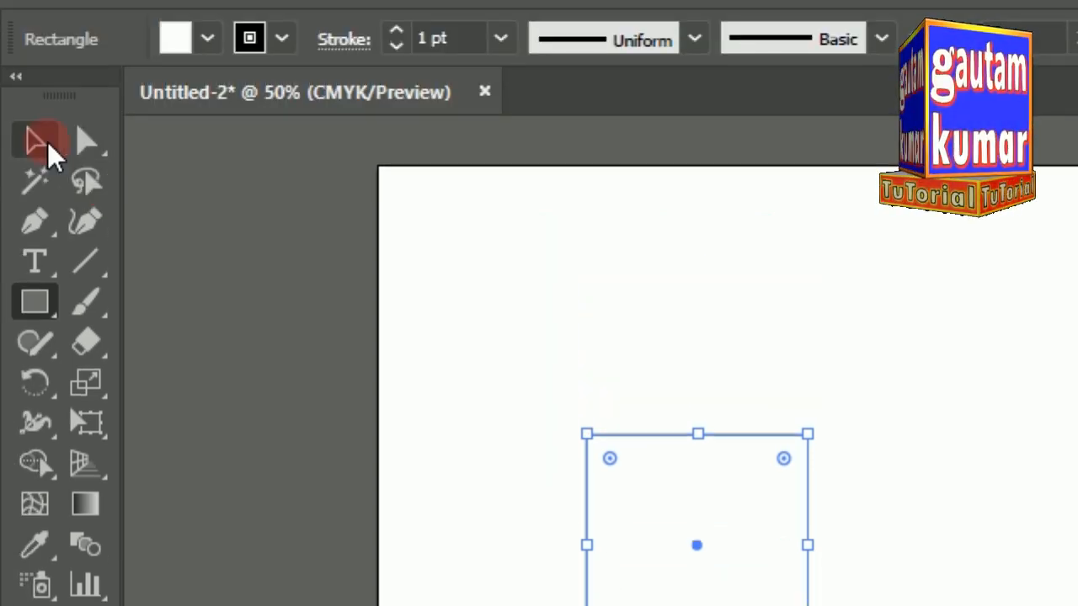
click(38, 145)
click(337, 403)
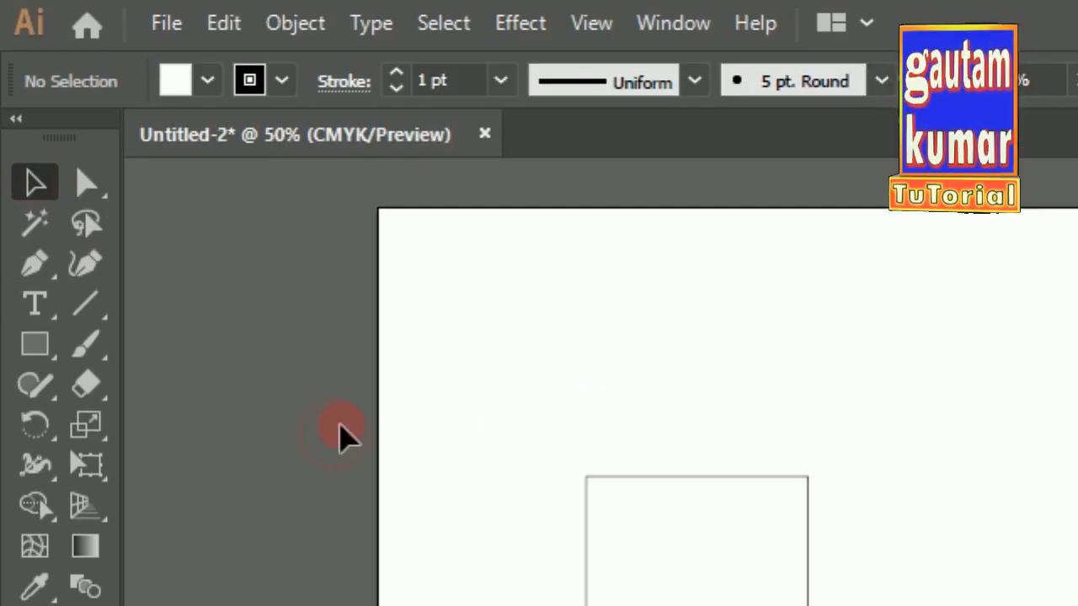
Step: Start an exact-size rectangle near the artboard's upper-left area, with width and height both set to 4 in
click(38, 346)
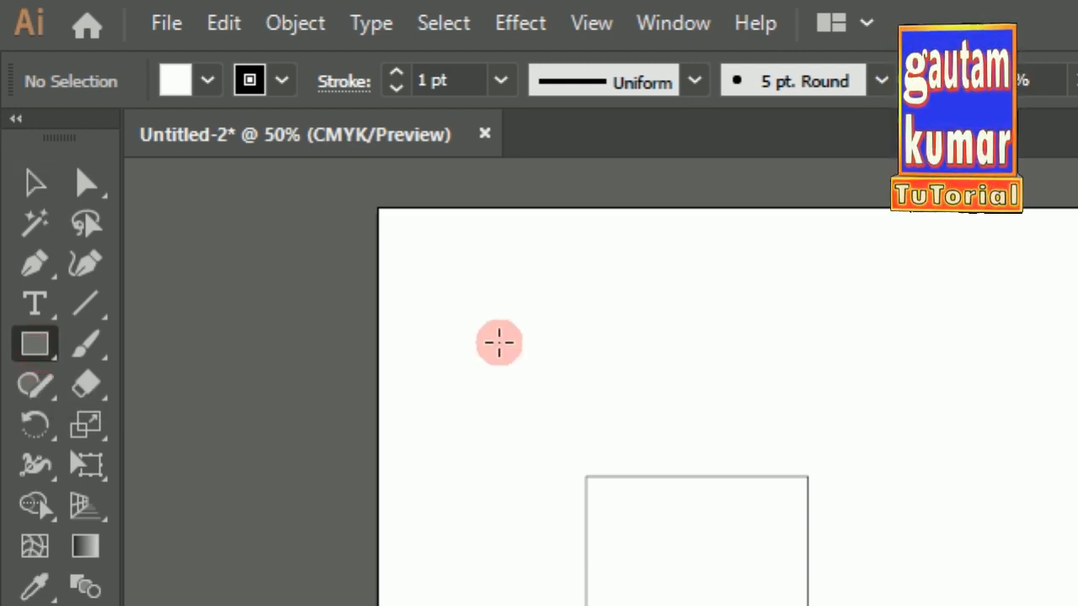
click(499, 342)
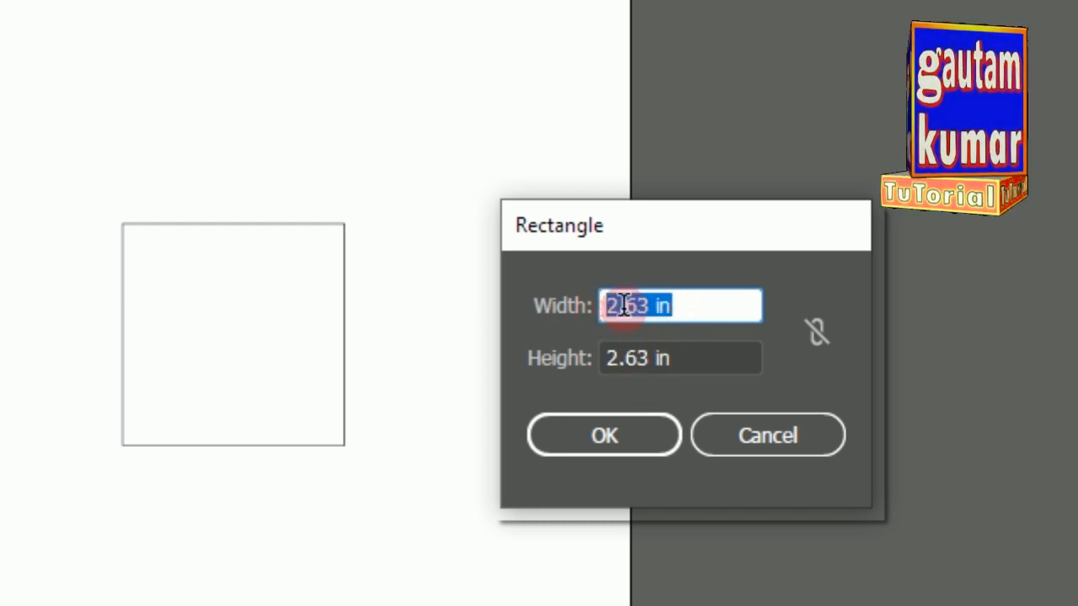
text(4)
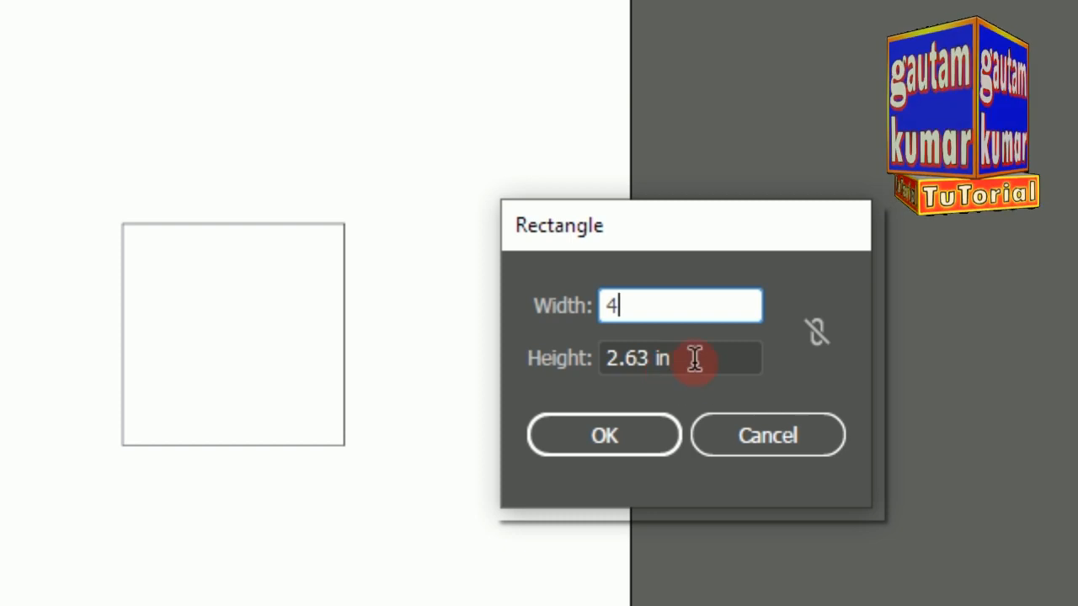
key(Tab)
text(4)
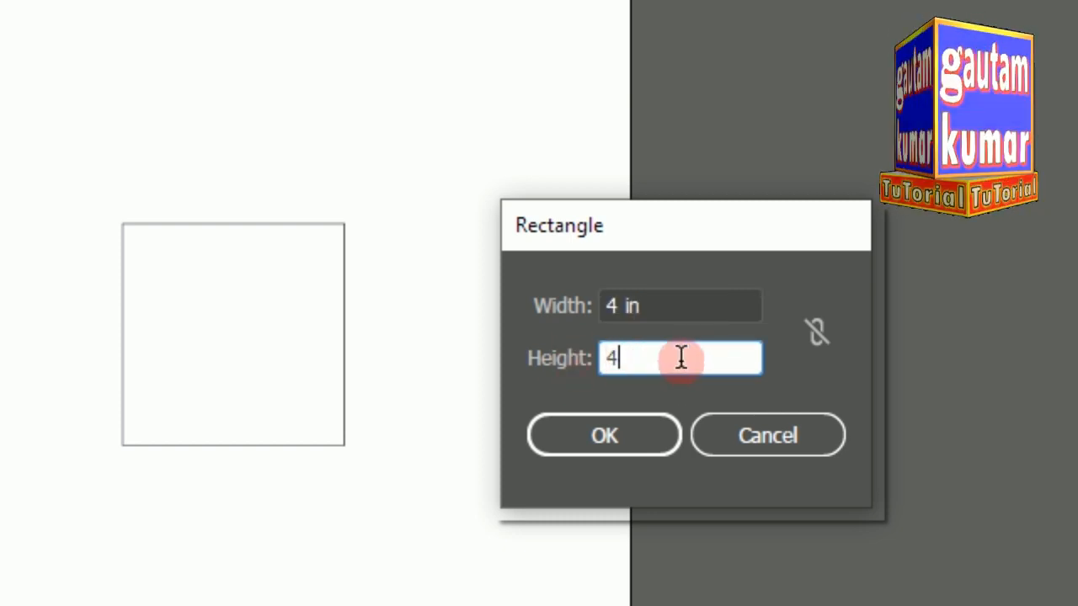
click(682, 307)
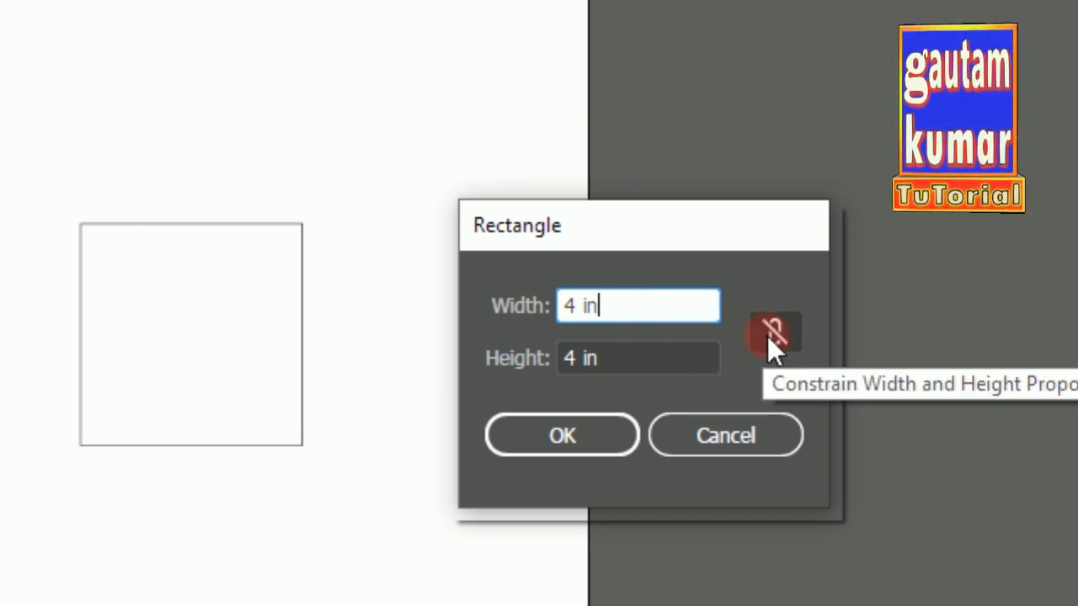
Step: Constrain the rectangle's width and height proportions and set the height to 3 in
click(772, 333)
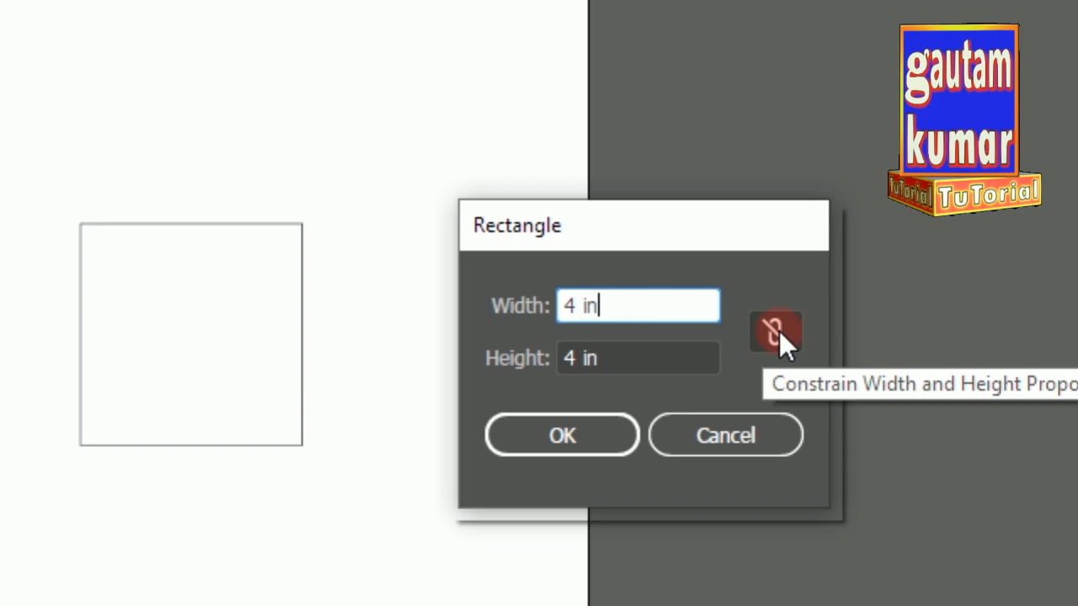
click(776, 334)
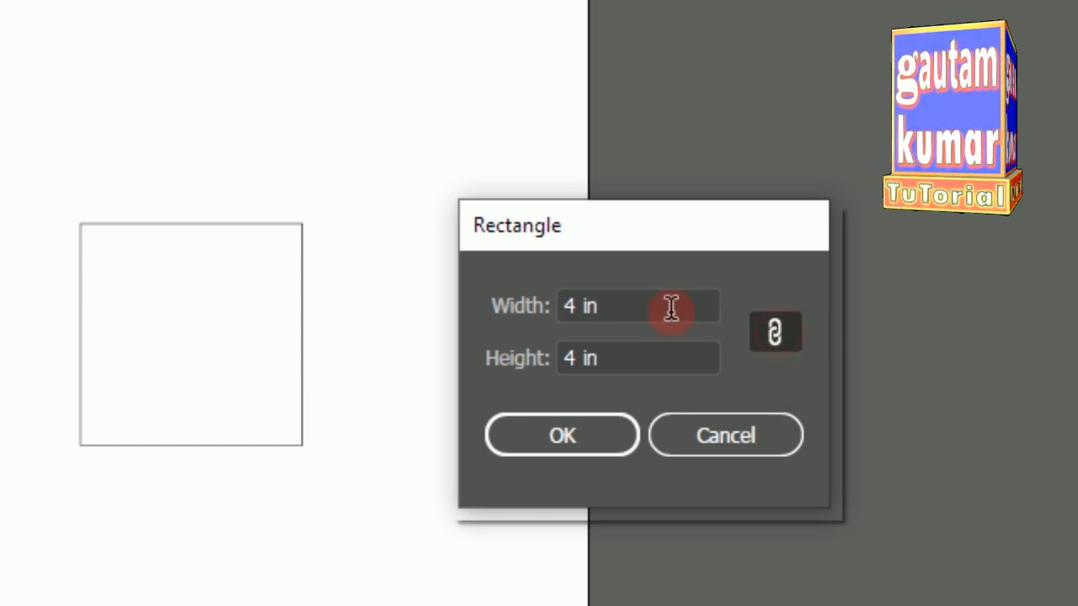
drag(619, 305, 543, 305)
text(4)
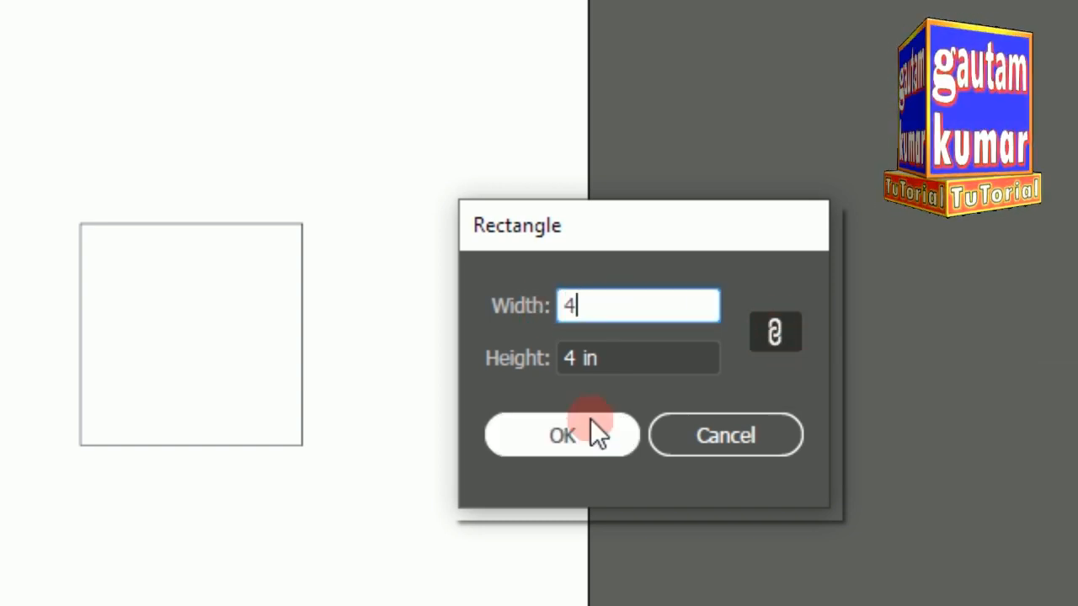
drag(615, 358, 473, 349)
text(3)
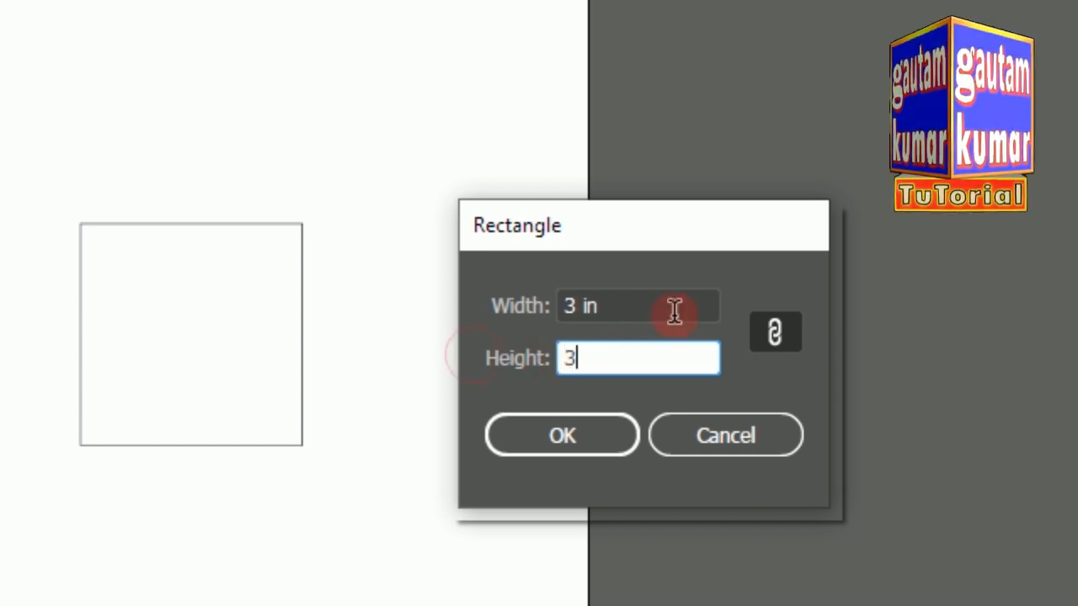
Step: Turn off the proportion constraint and create the 3 in by 3 in square
click(762, 333)
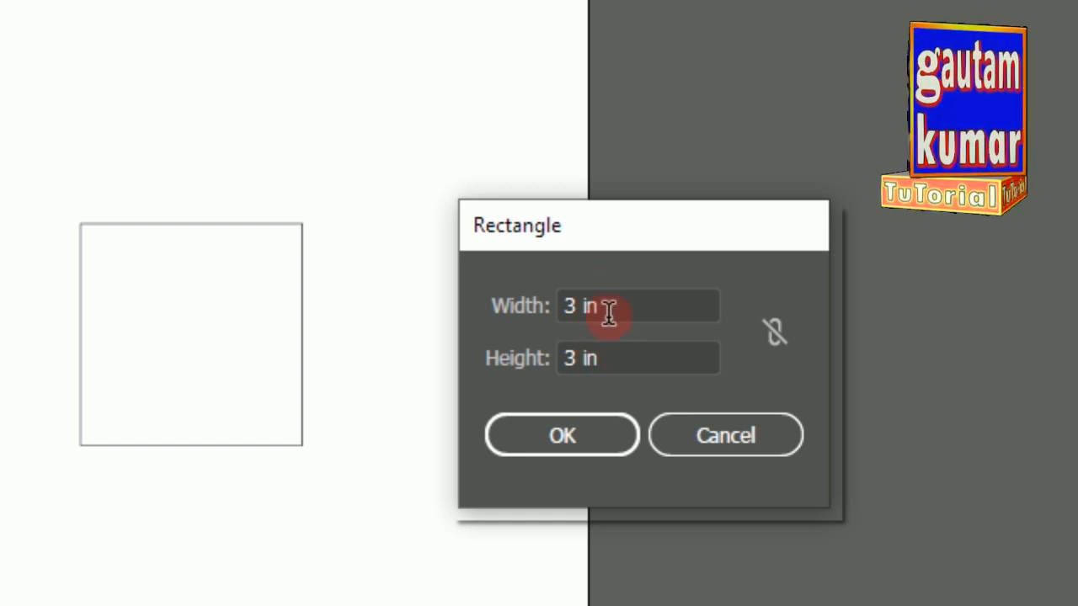
click(584, 358)
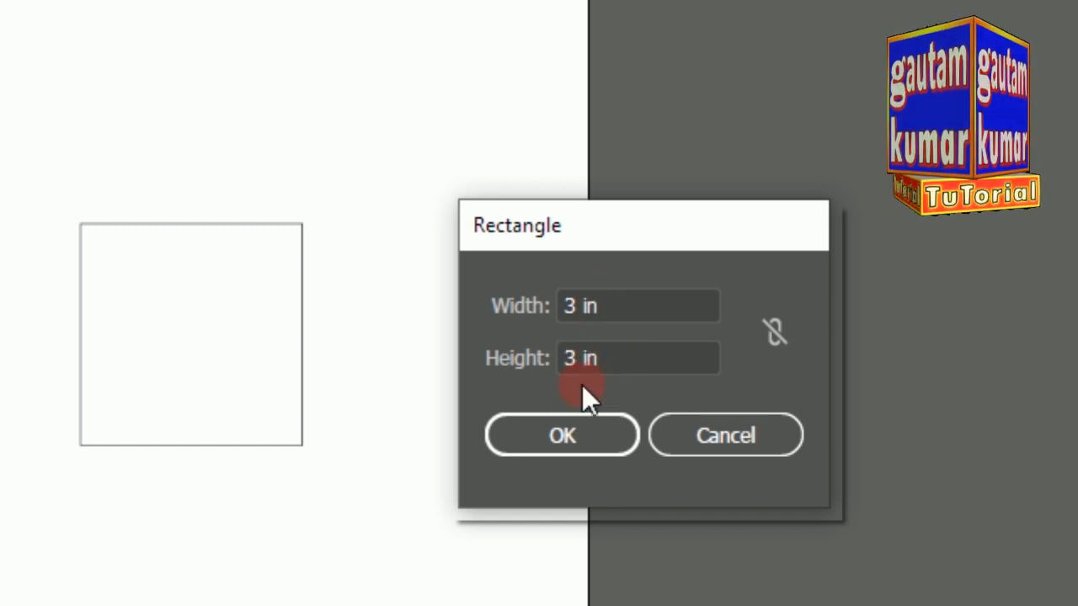
click(568, 437)
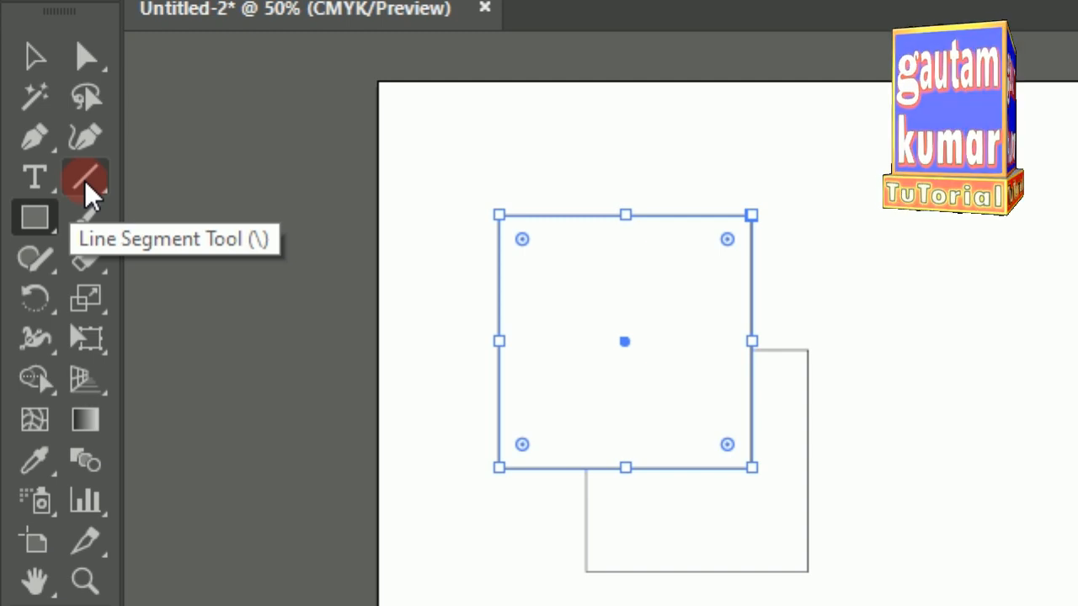
Step: Draw a near-vertical line beside the squares and a horizontal line about 3.94 in long below them with the Line Segment tool
click(85, 178)
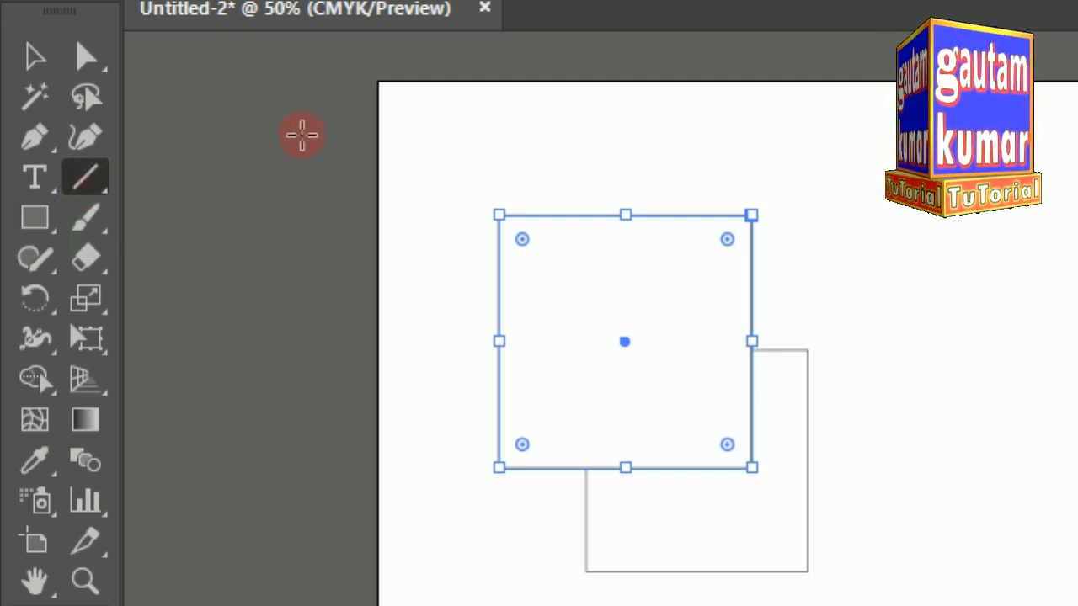
drag(773, 226, 777, 557)
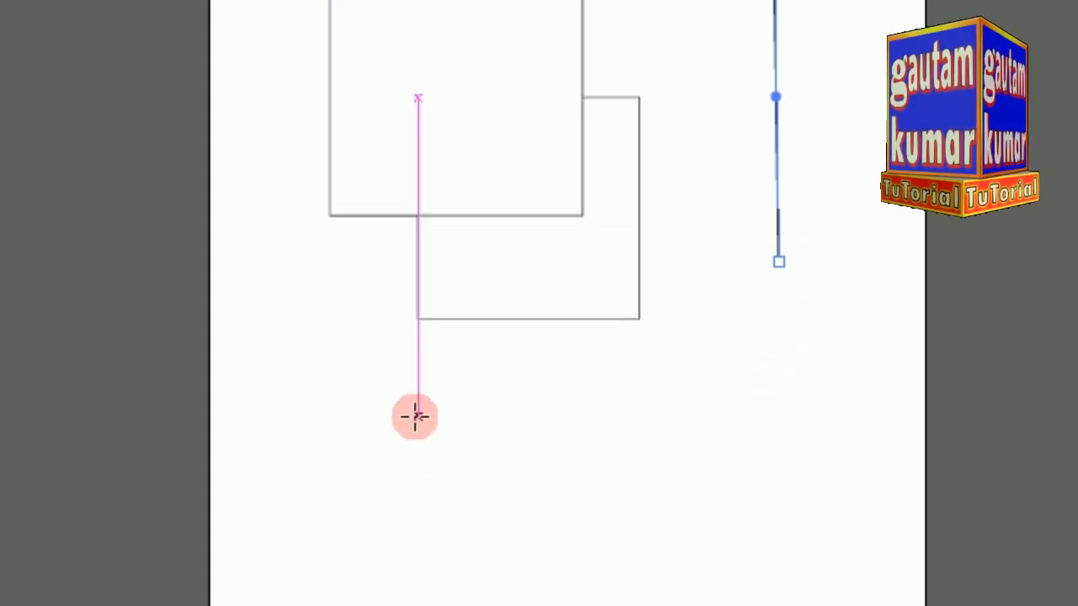
drag(415, 416, 750, 416)
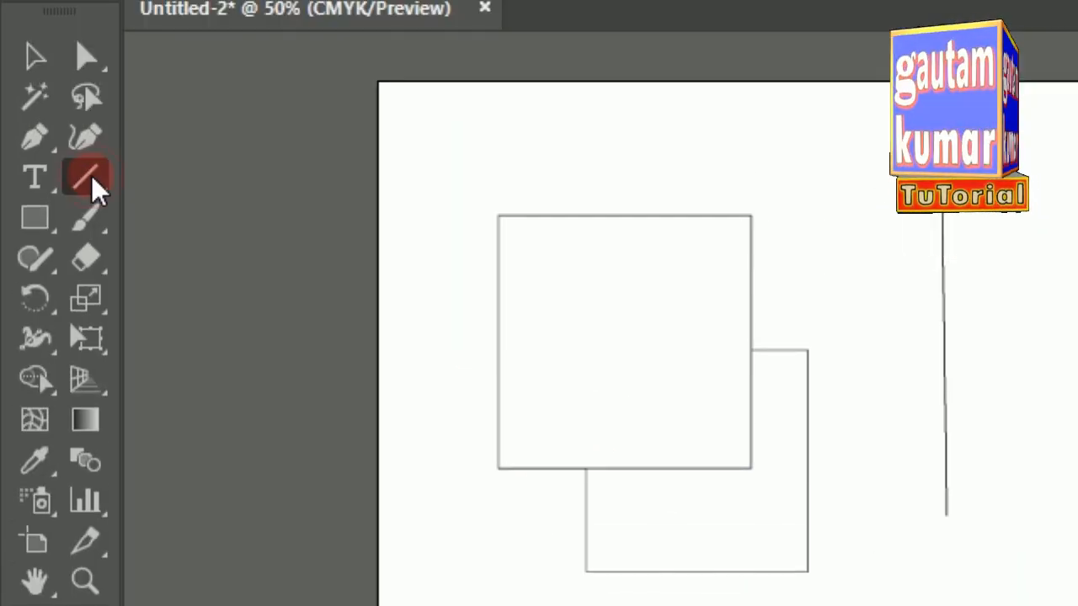
Step: Create a line by exact values, 4 in long at a 309° angle, starting just outside the artboard's left edge
click(381, 291)
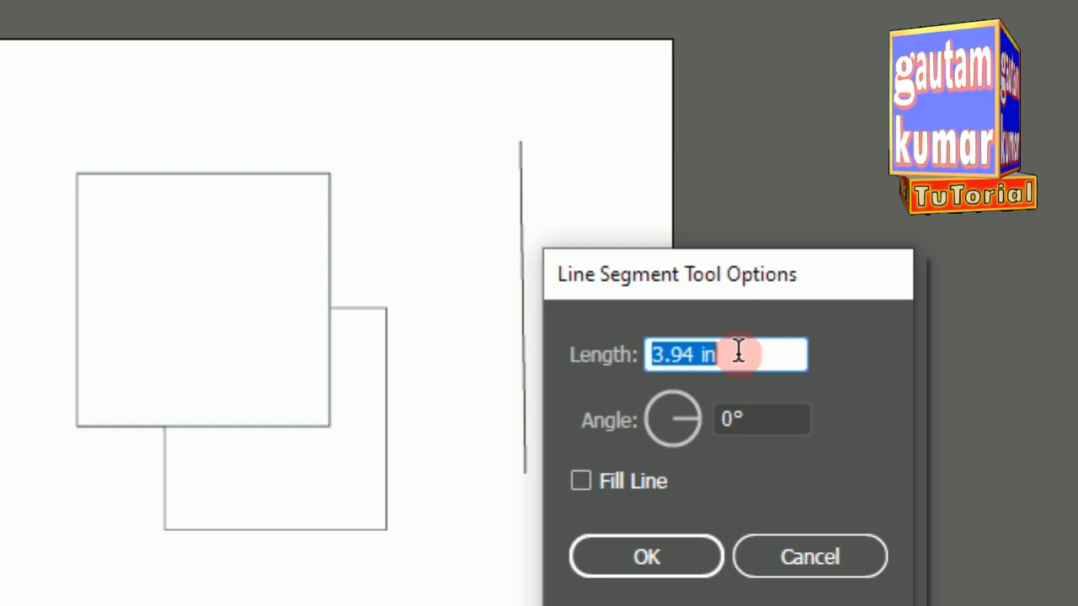
drag(722, 357, 666, 358)
text(4)
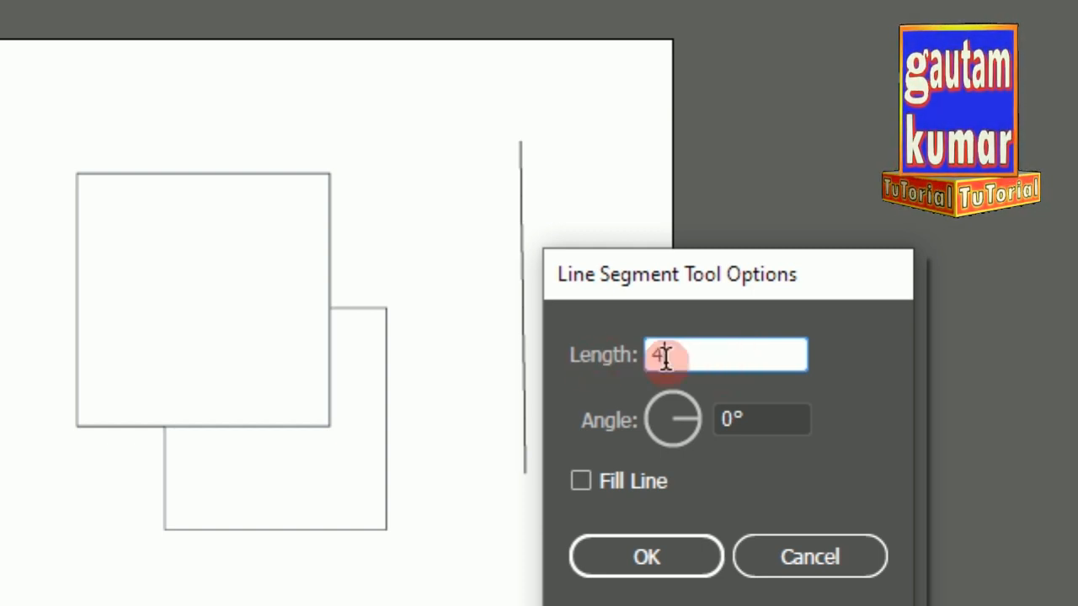
click(689, 439)
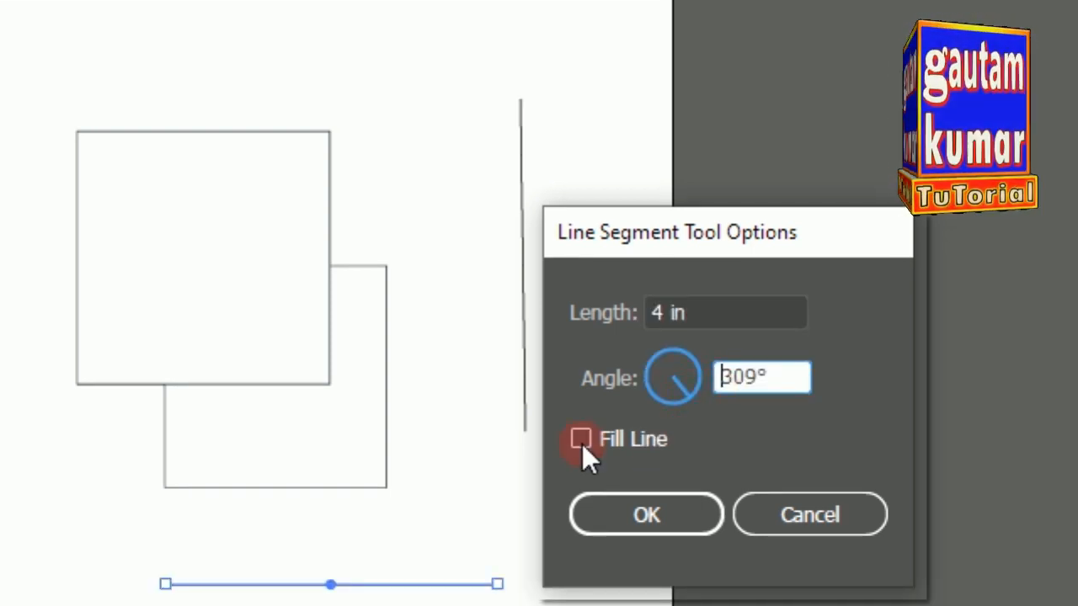
click(582, 441)
click(645, 514)
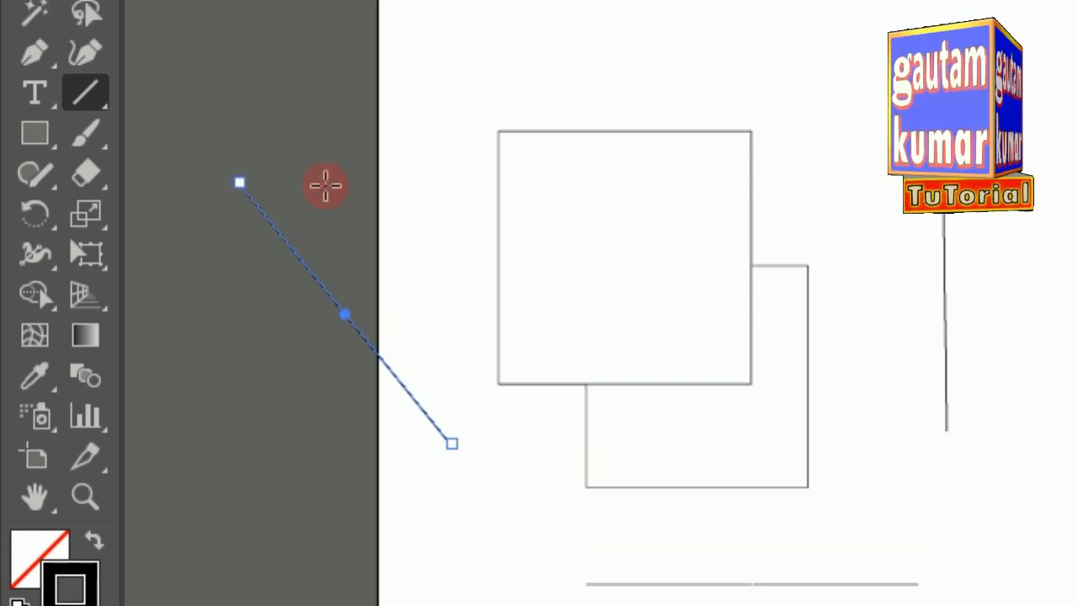
Step: Deselect the angled line and draw an ellipse about 3.3 by 2.86 in overlapping the 3 in square with the Ellipse tool
click(34, 180)
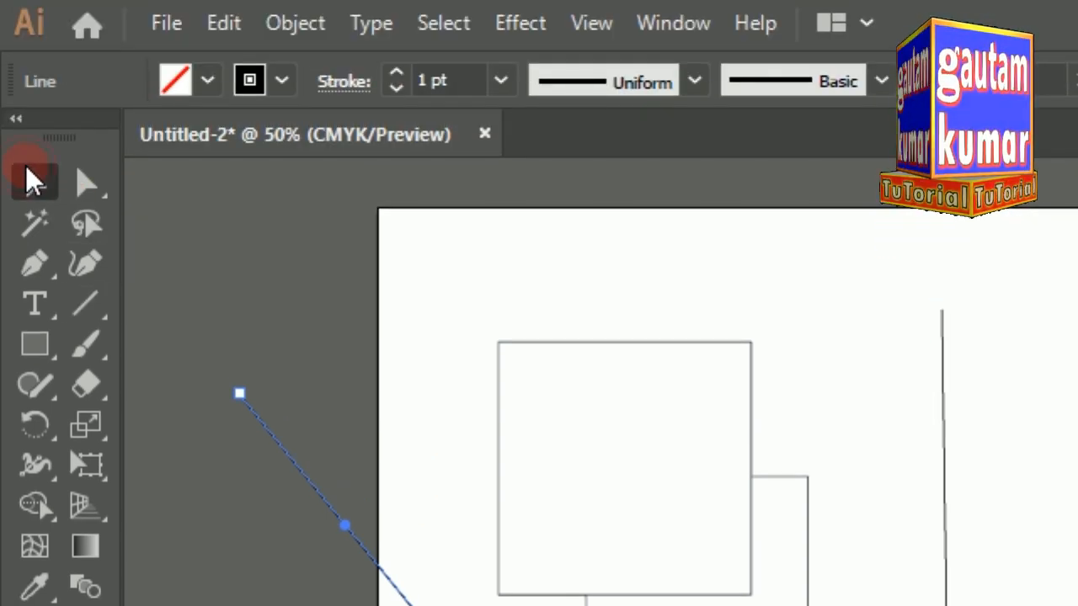
click(234, 276)
click(41, 354)
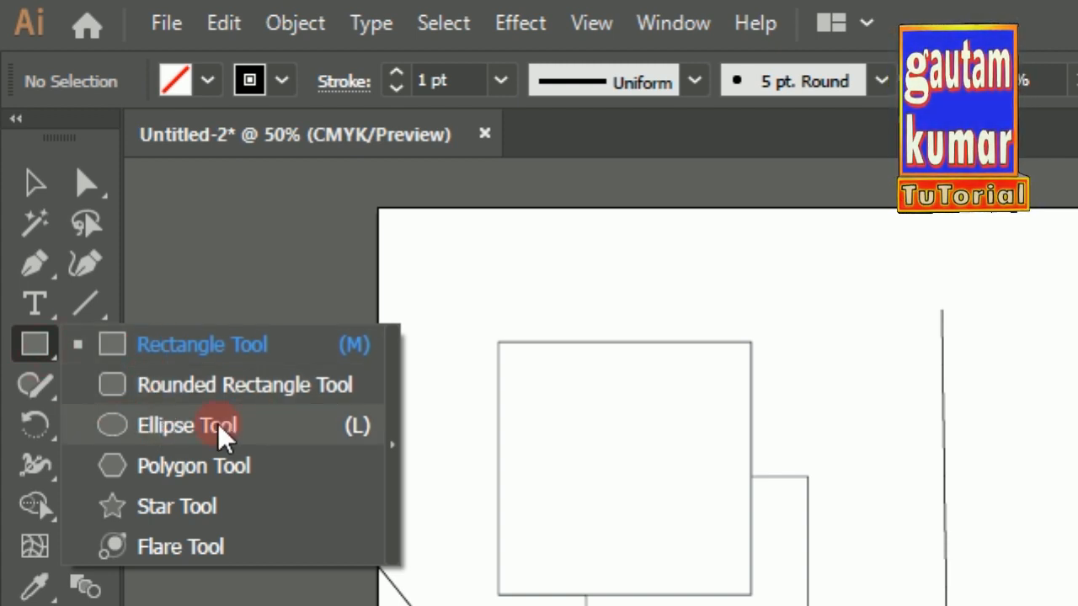
click(118, 431)
drag(303, 296, 581, 537)
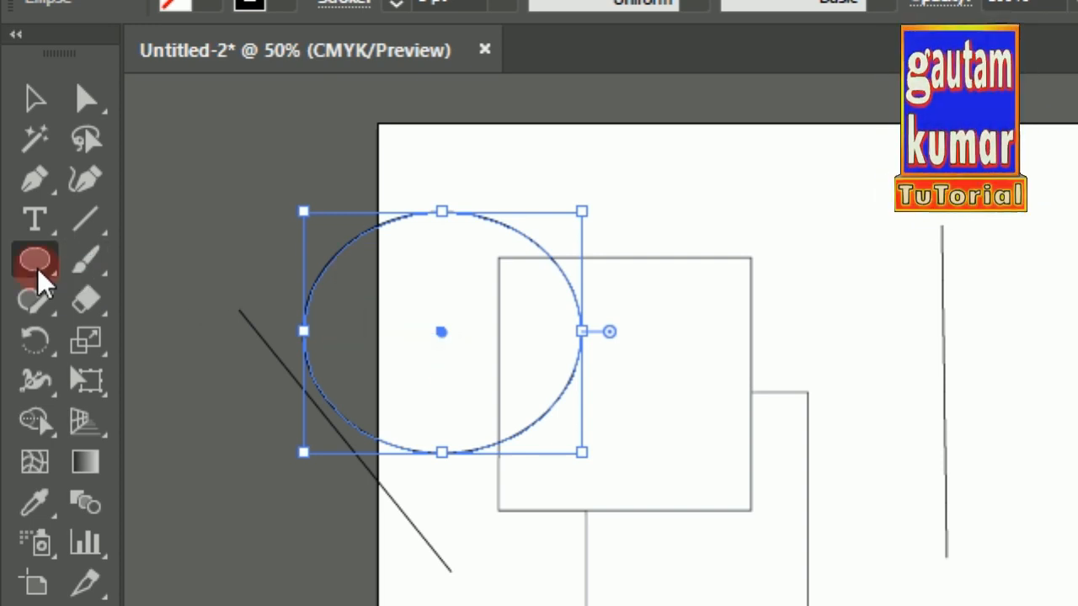
Step: Create an exact-size ellipse 4 in wide and 4 in high beside the vertical line
click(881, 383)
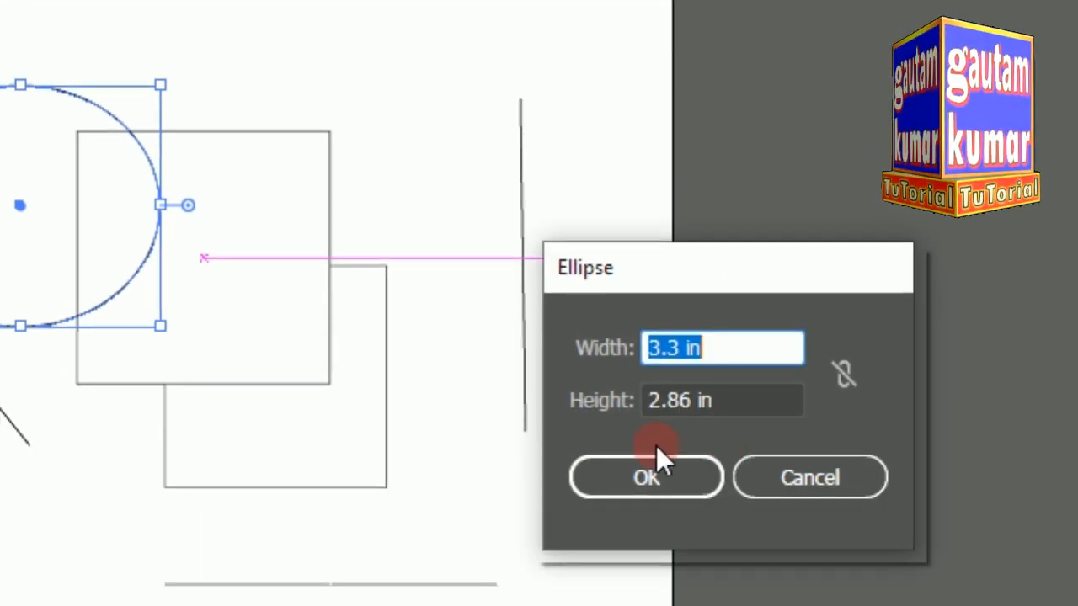
drag(734, 339, 634, 347)
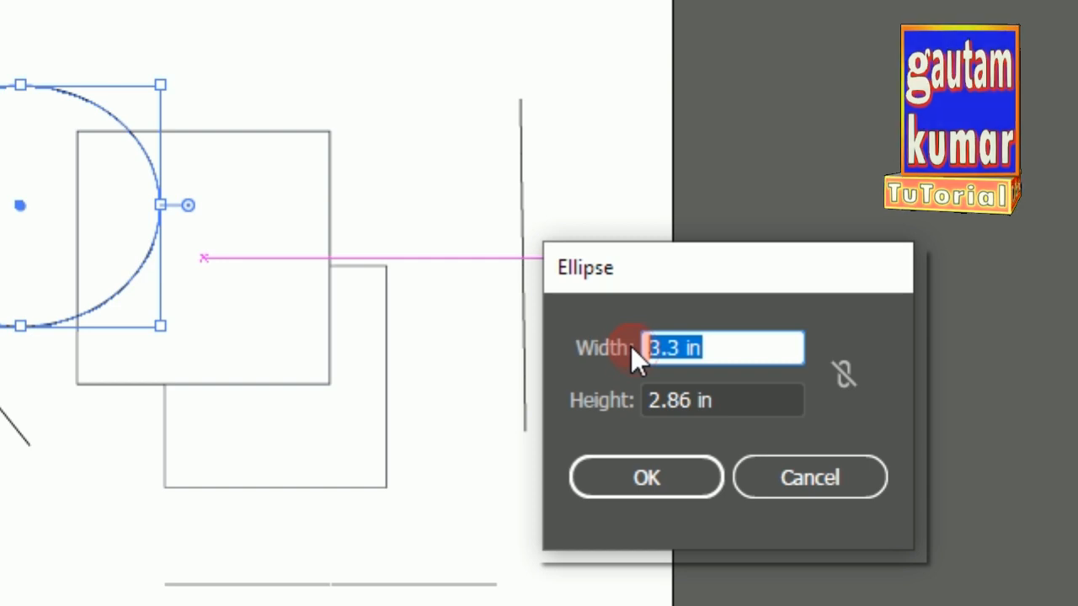
text(4)
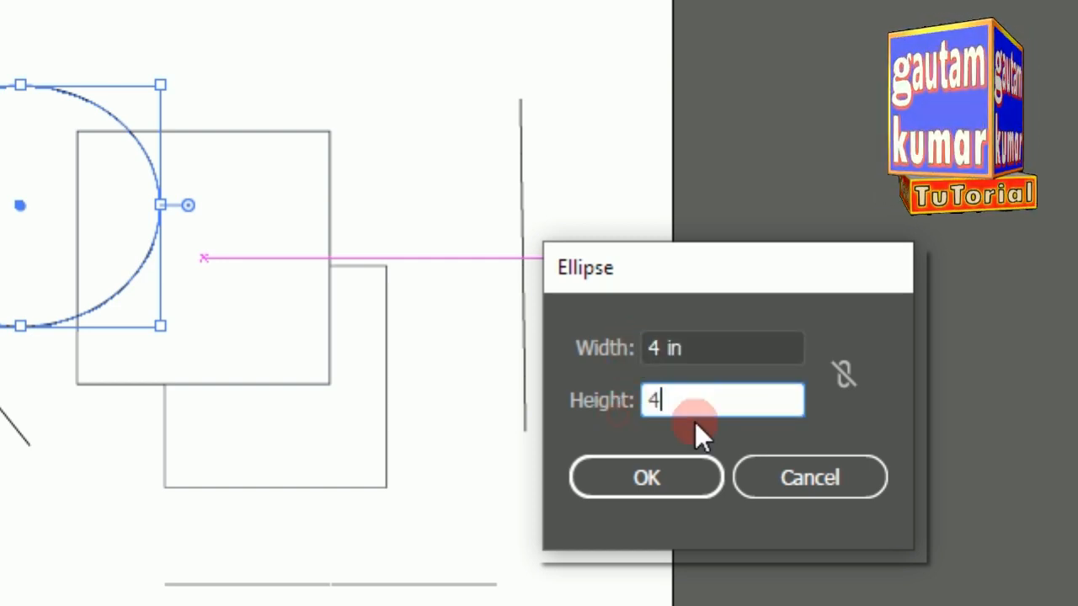
click(756, 341)
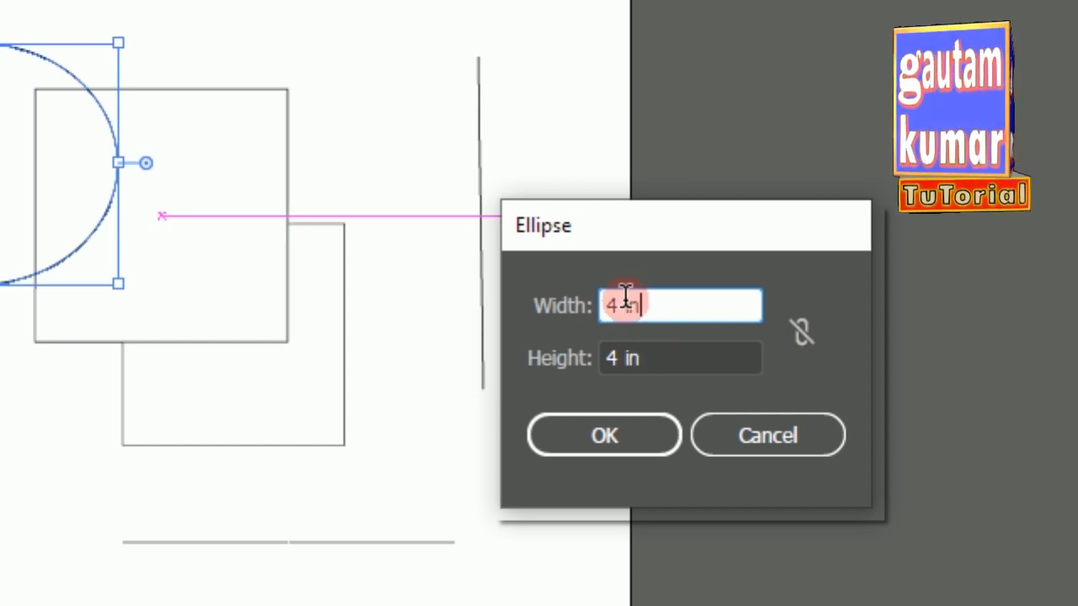
click(599, 440)
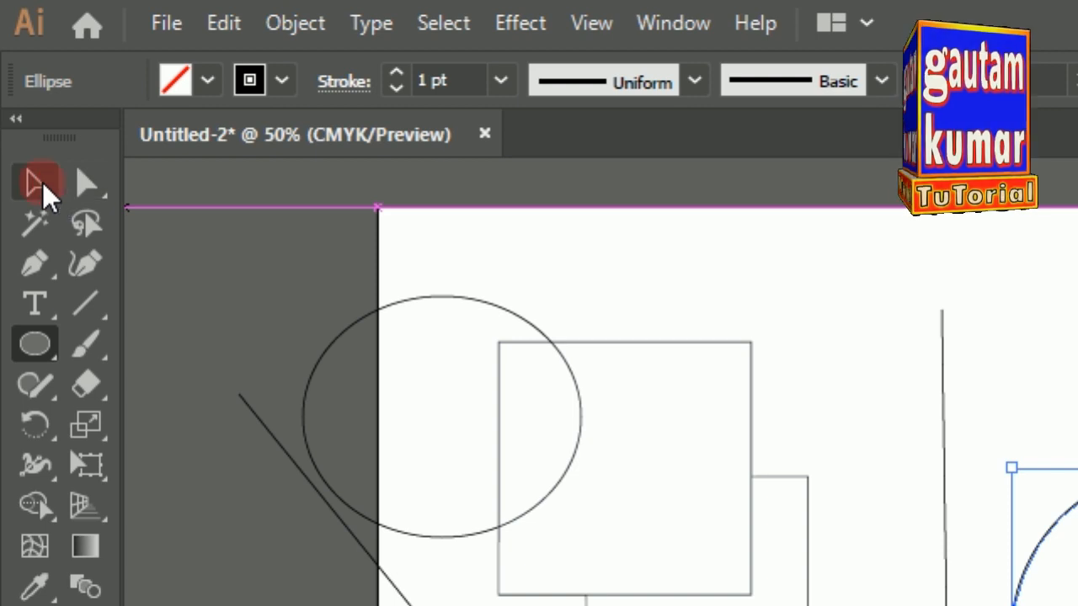
Step: Select the freehand ellipse and the 3 in square one at a time with the Selection tool
click(41, 185)
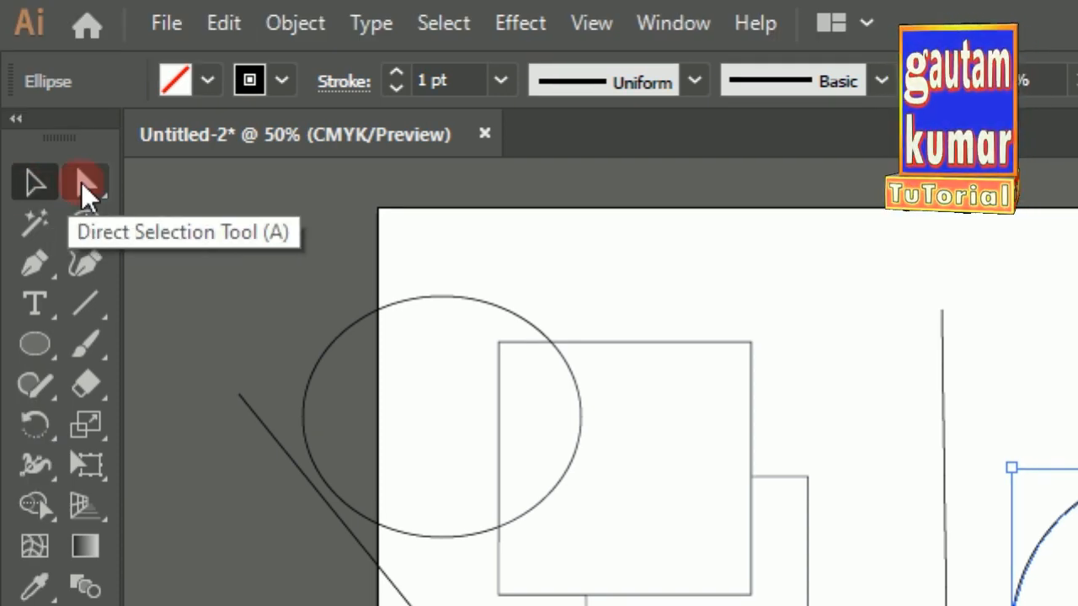
click(36, 183)
click(429, 298)
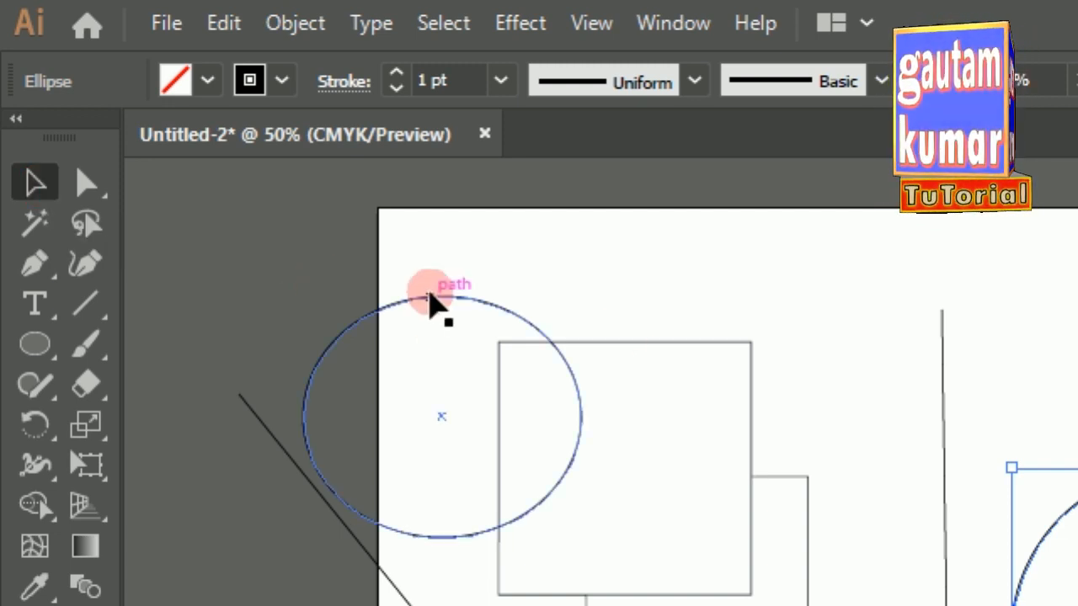
click(627, 343)
click(627, 343)
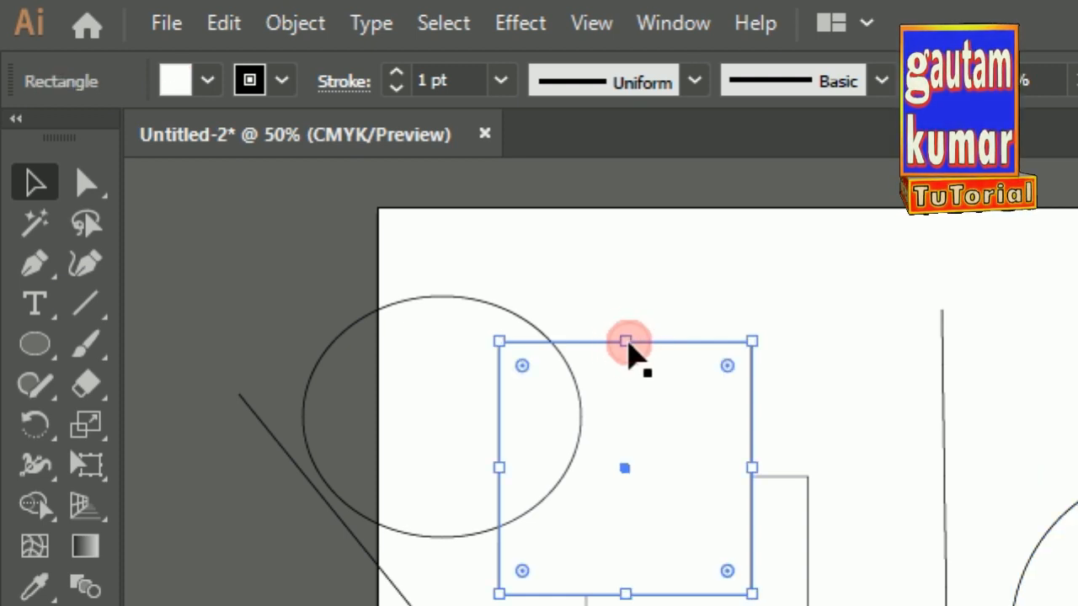
Step: Select the freehand ellipse, both squares and the 4 in circle together, and deselect them
click(405, 303)
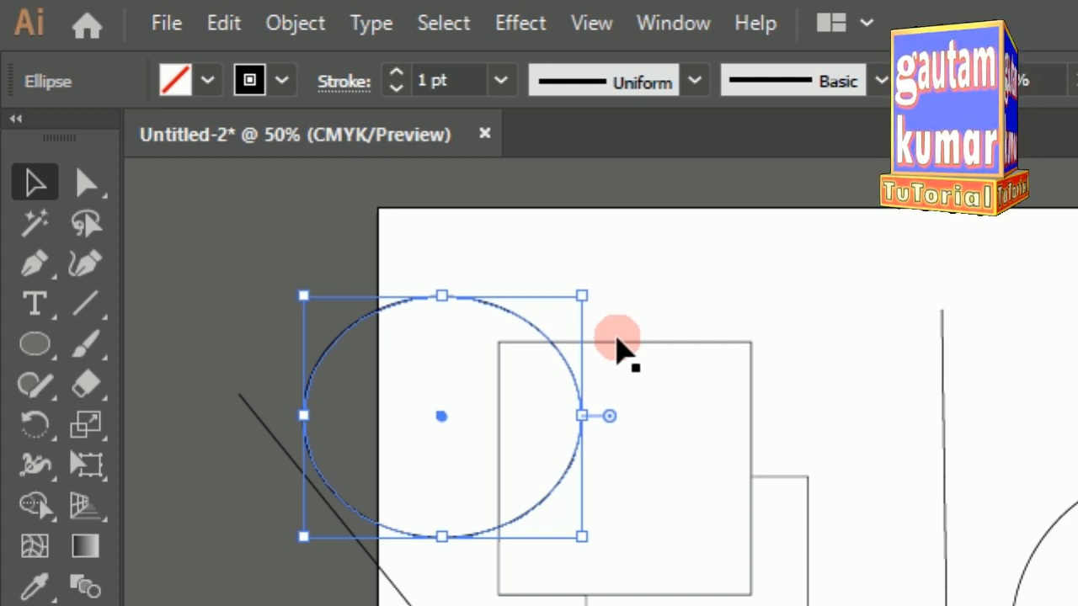
shift+click(617, 344)
shift+click(796, 482)
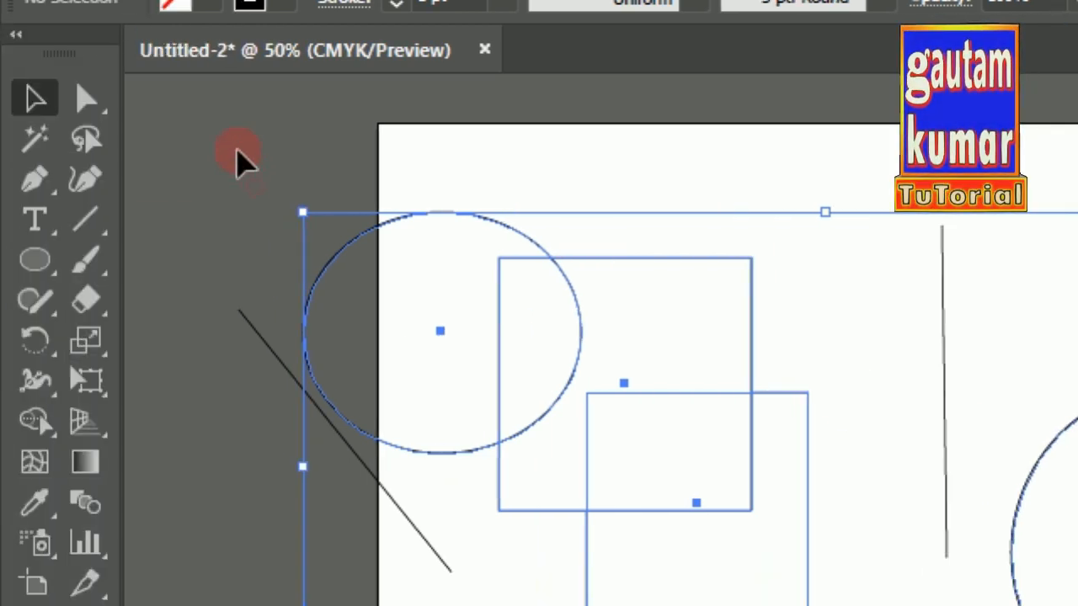
click(238, 163)
Step: Select all the drawn shapes and lines with one marquee and clear them from the document
drag(178, 150, 1077, 605)
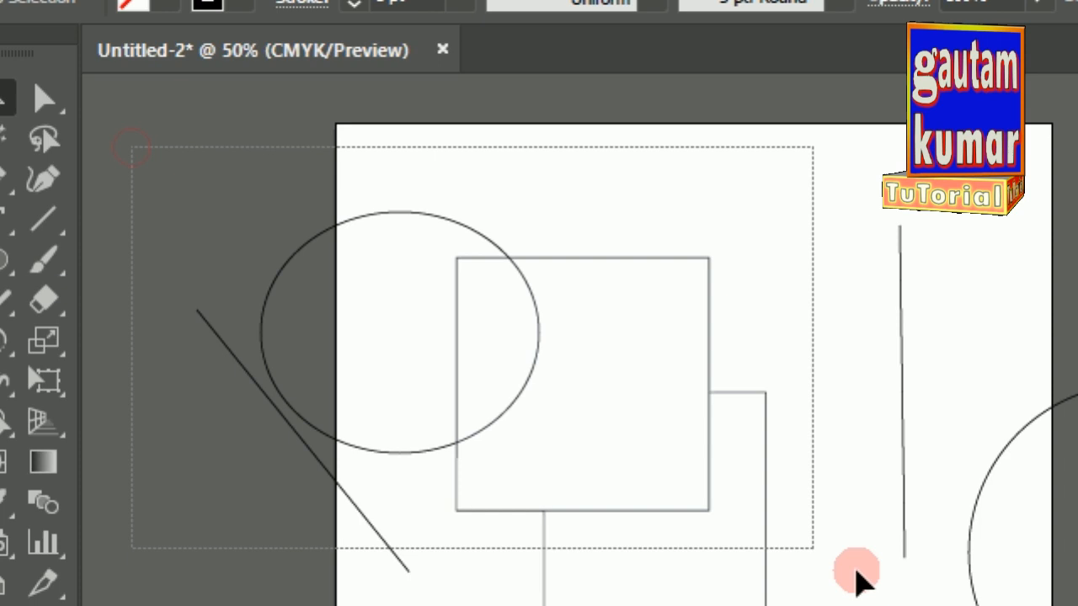
drag(1077, 538, 1077, 538)
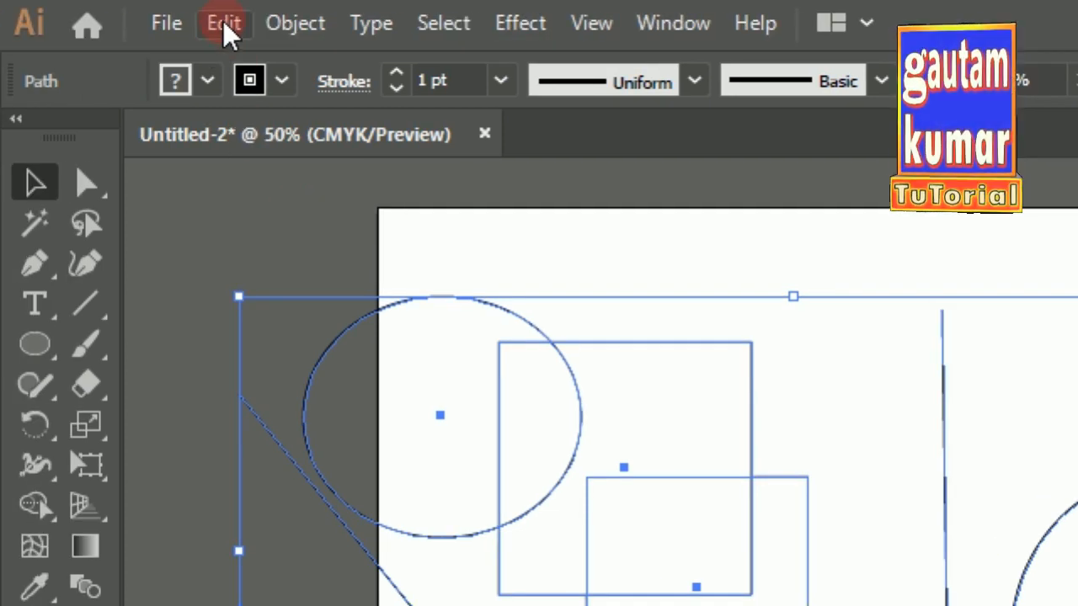
click(226, 23)
click(316, 406)
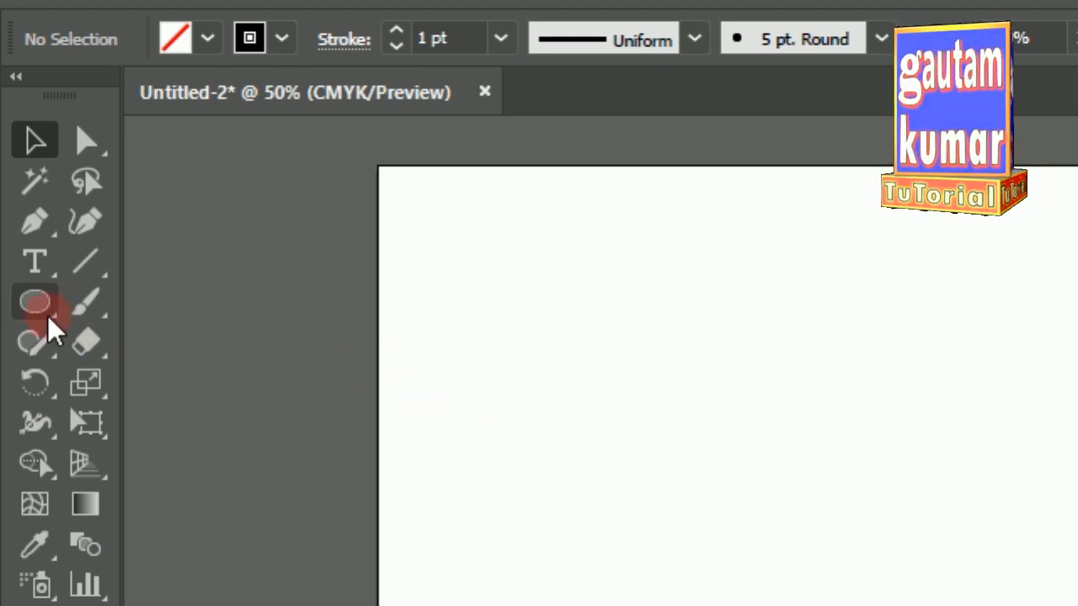
Step: Draw two freehand shapes side by side with the Rectangle tool: one about 2.74 in wide and 2.62 in high, and a smaller square
drag(44, 305, 114, 301)
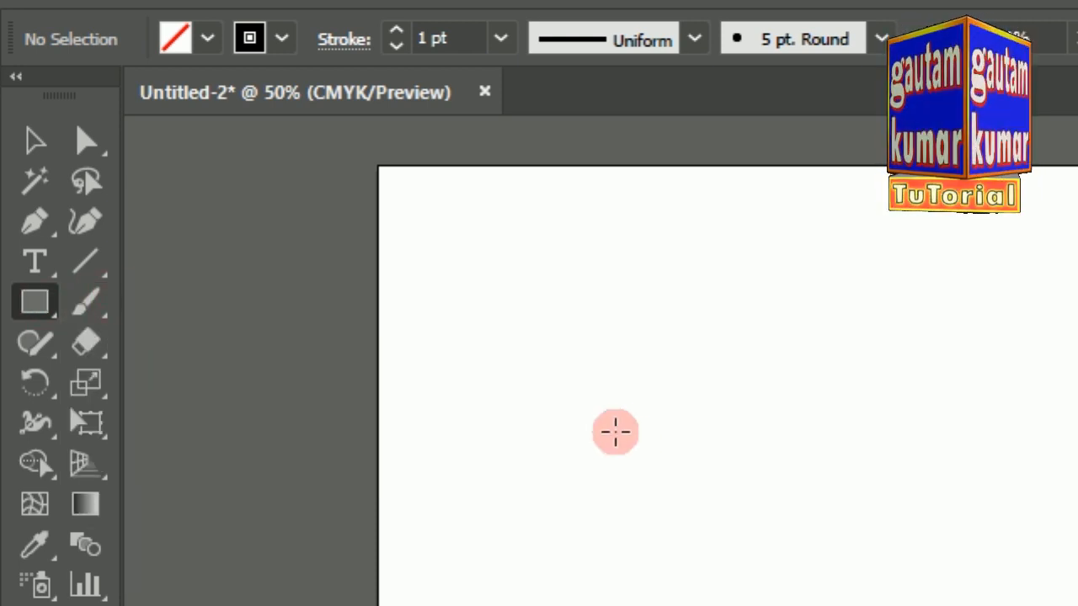
drag(625, 429, 856, 605)
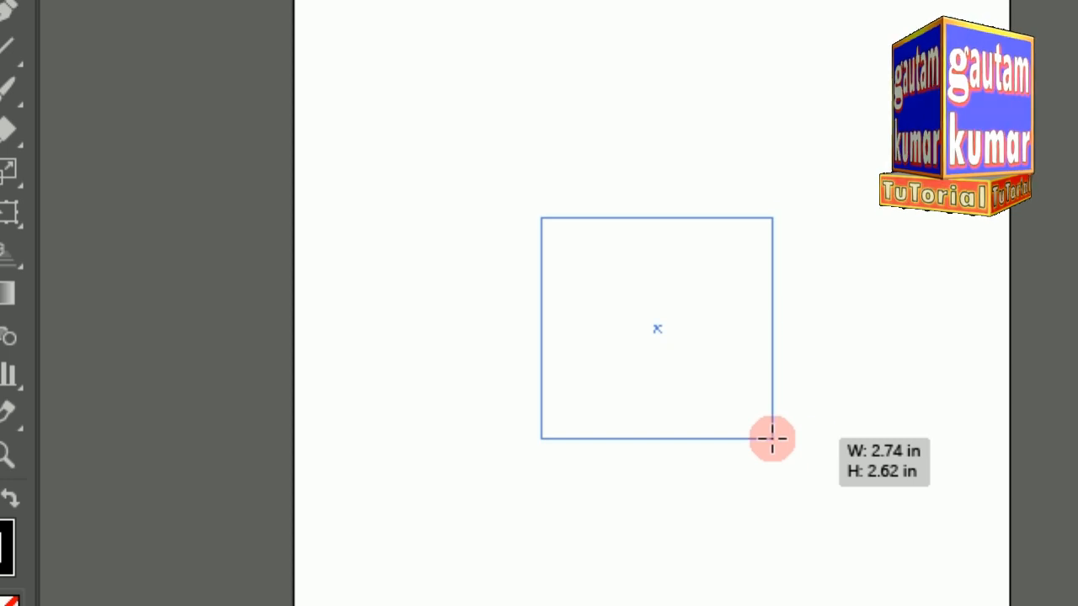
drag(772, 438, 772, 438)
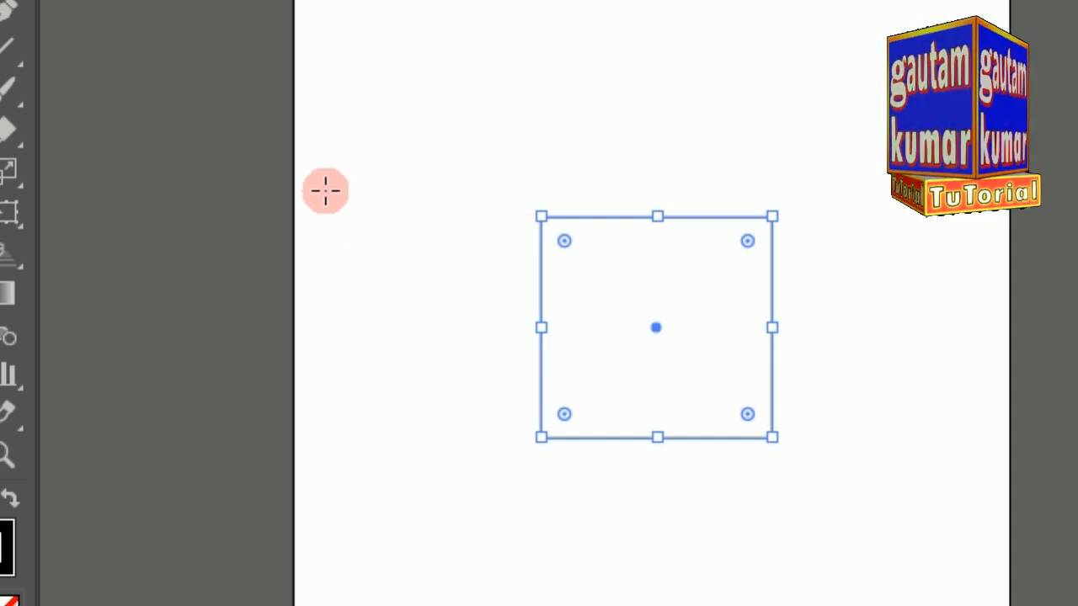
drag(326, 190, 533, 397)
Step: Select both freehand rectangles with one marquee and delete them
click(32, 182)
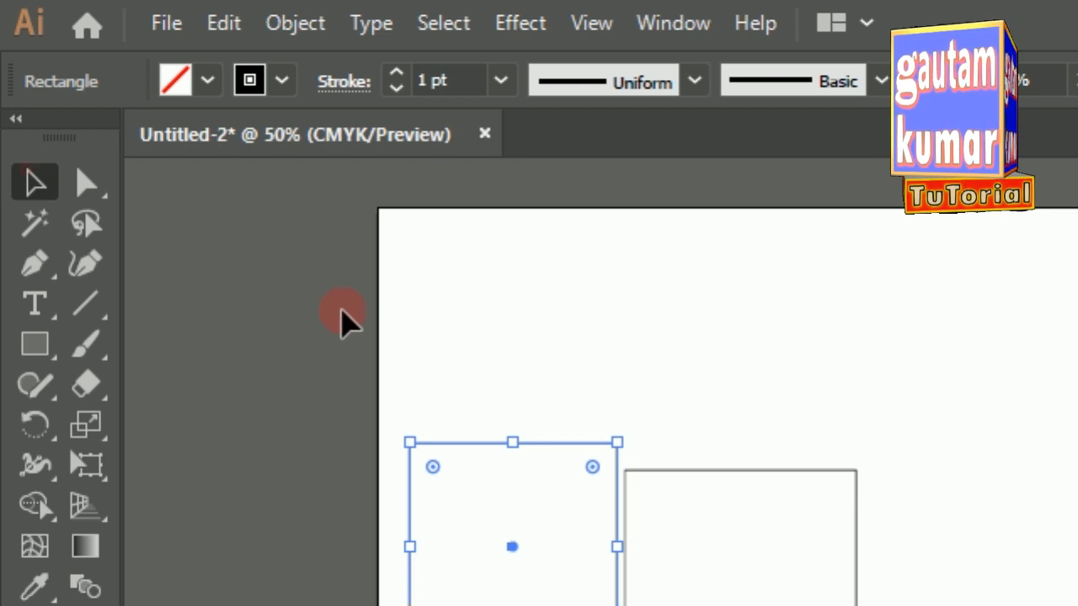
drag(190, 86, 633, 348)
drag(720, 568, 871, 605)
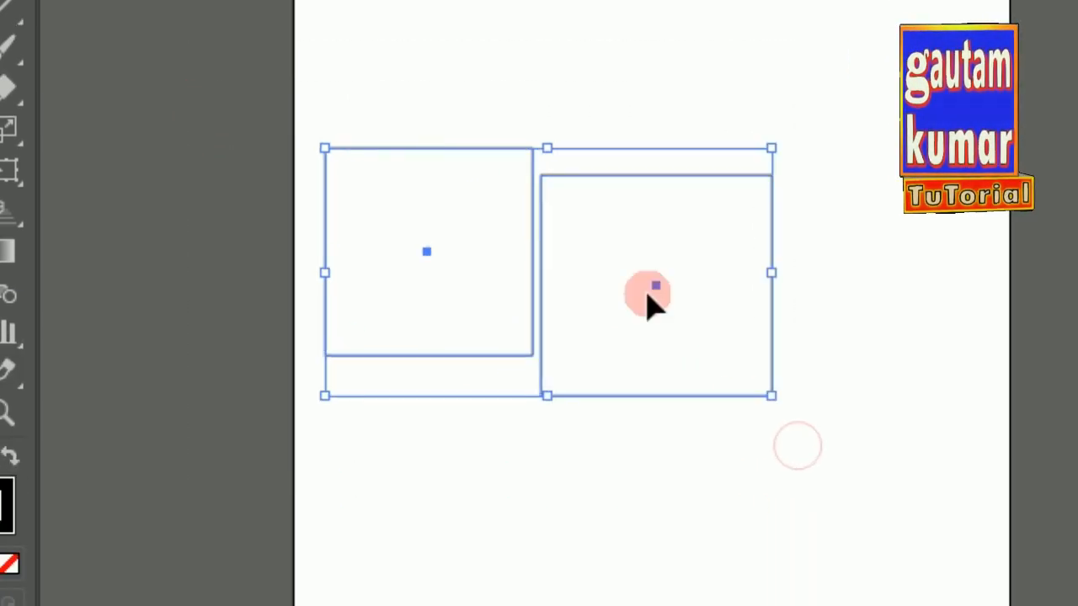
key(Delete)
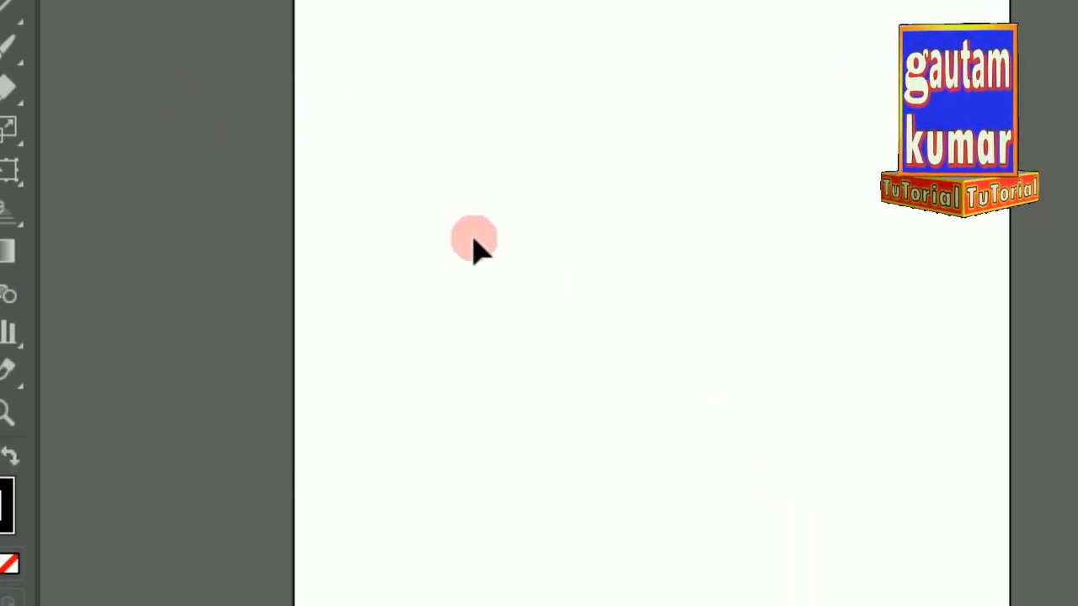
Step: Draw one equal-sided square freehand with the Rectangle tool near the middle of the artboard
click(25, 178)
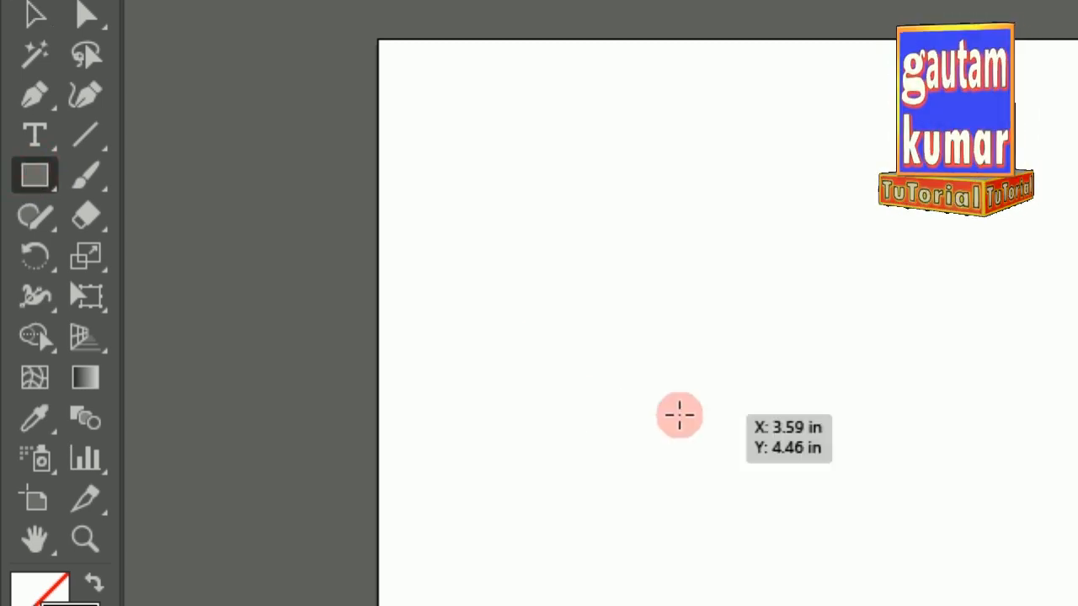
drag(679, 414, 846, 580)
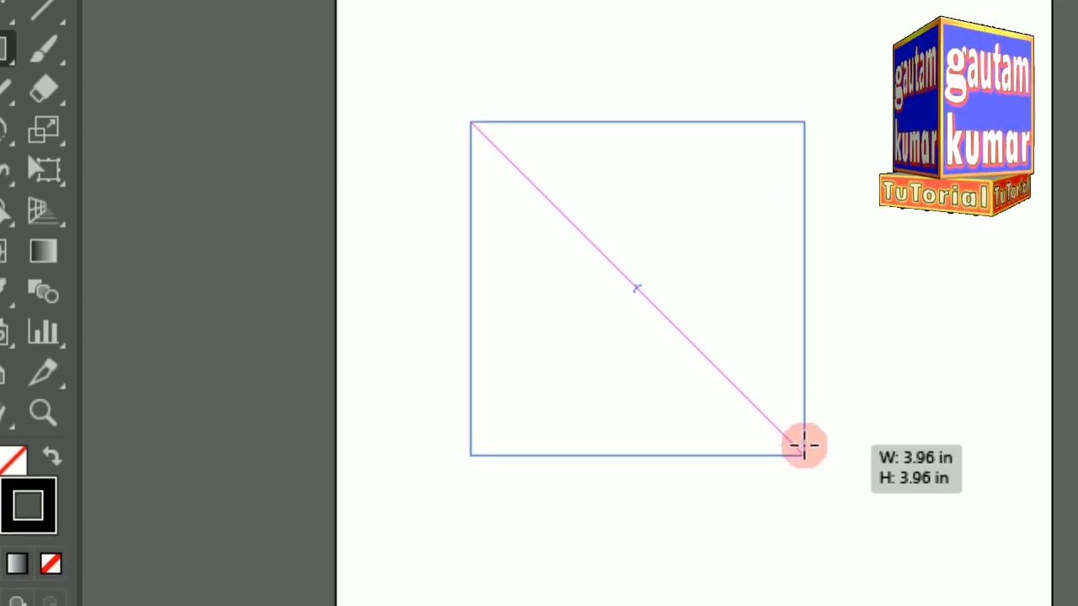
drag(802, 446, 820, 471)
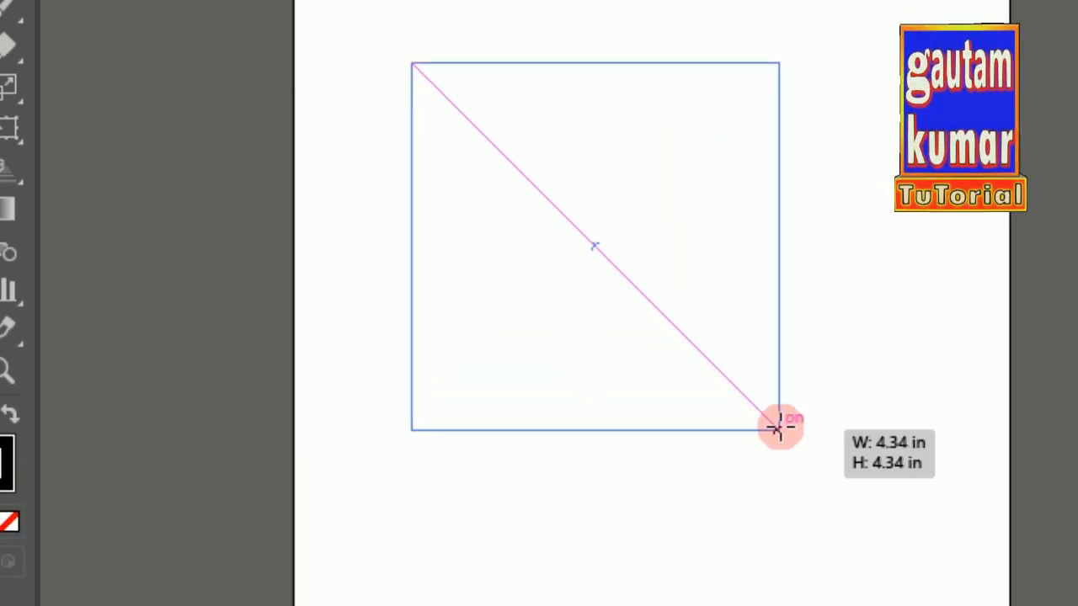
drag(776, 428, 662, 340)
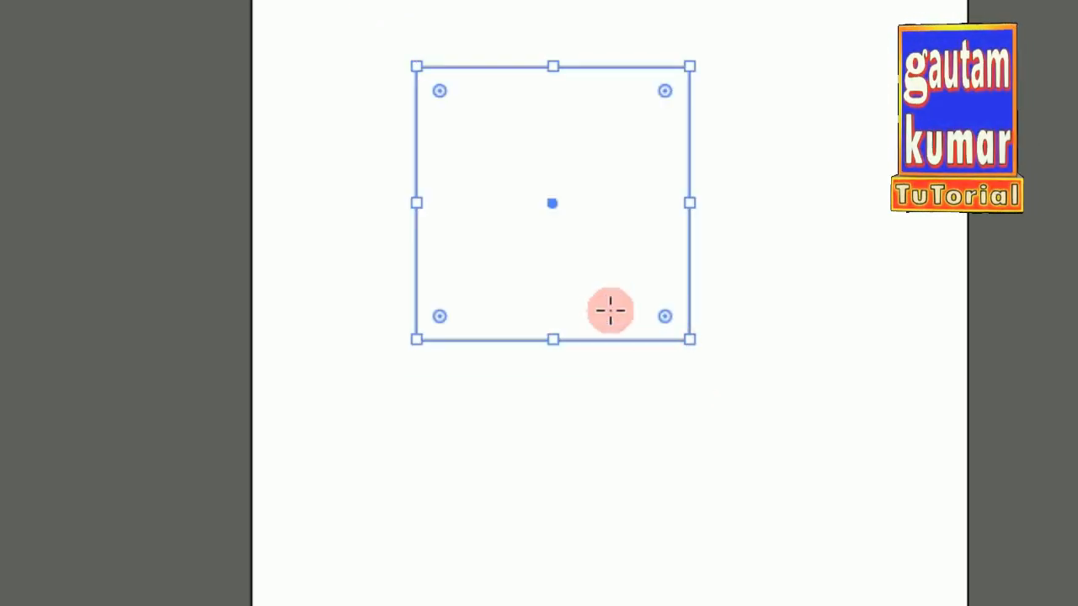
Step: Round all four corners of the square together with its live corner widgets, and undo the corner radius change
scroll(623, 232, up, 2)
scroll(627, 236, up, 1)
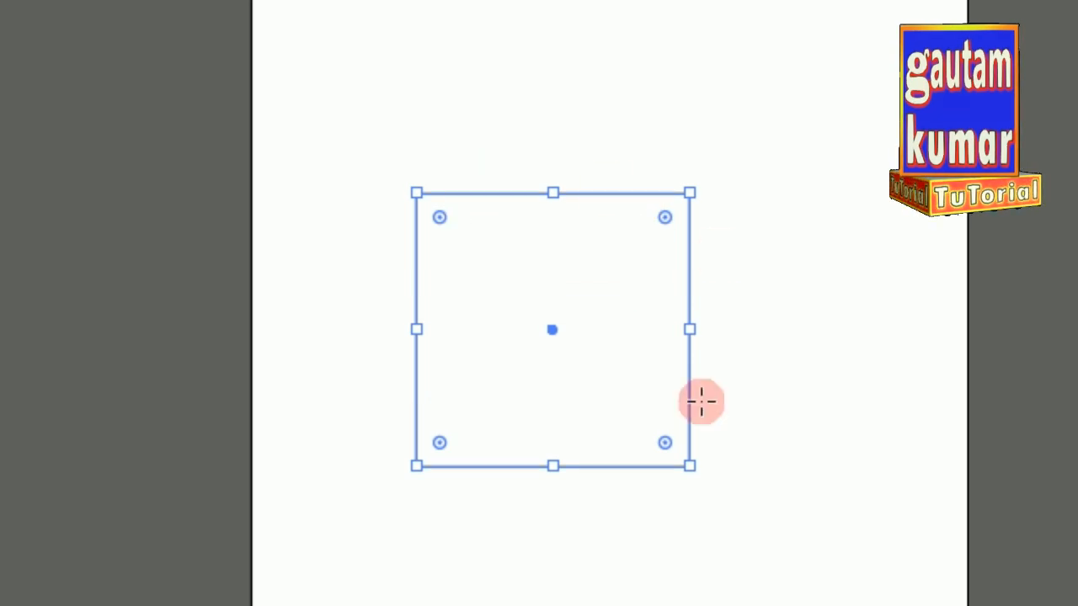
scroll(640, 405, down, 1)
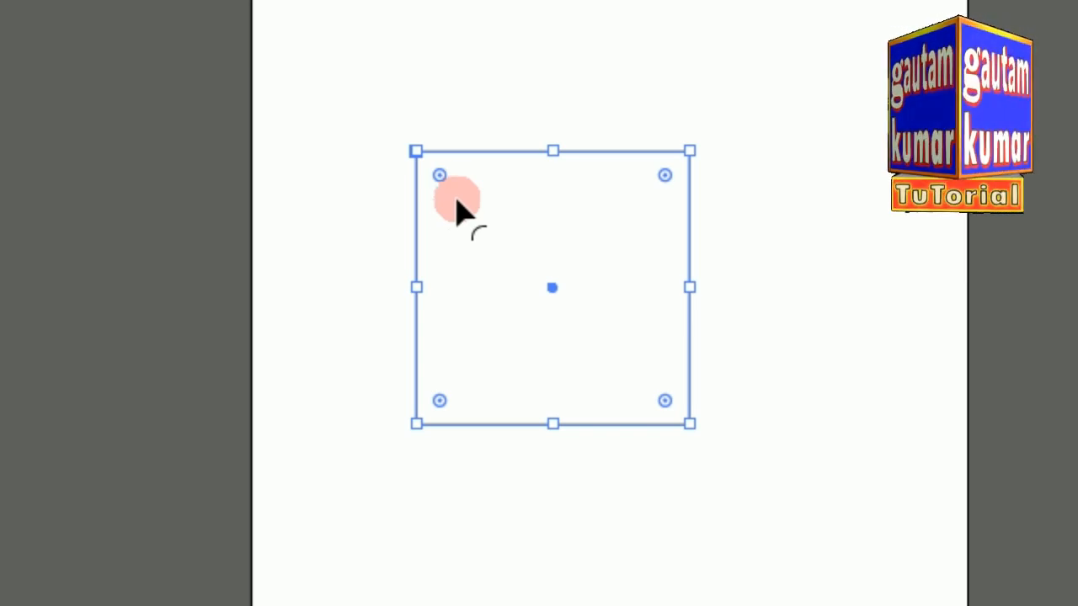
scroll(520, 183, up, 1)
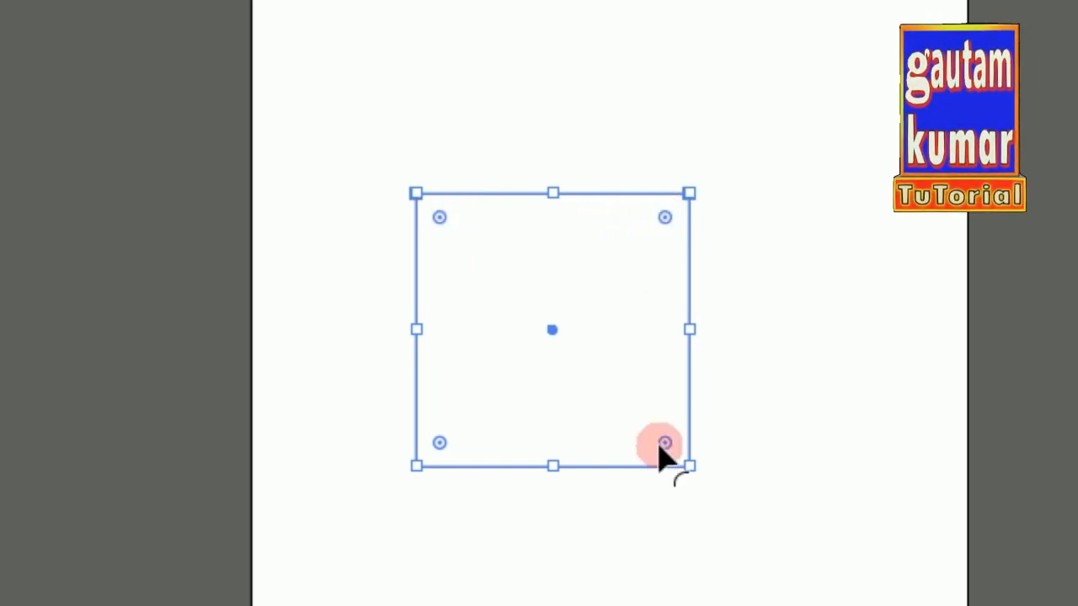
scroll(664, 430, down, 1)
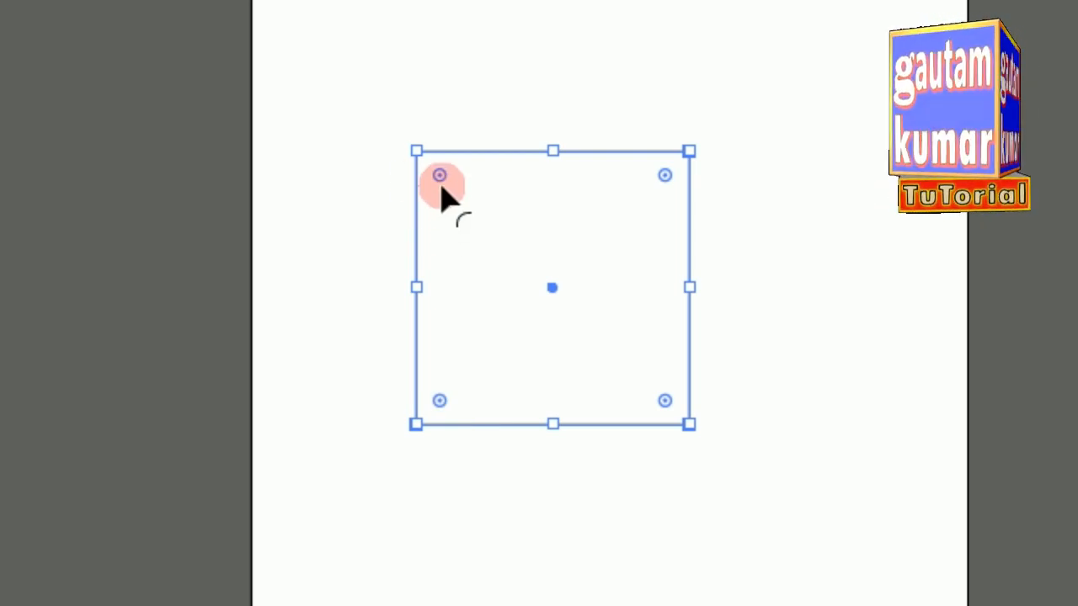
scroll(442, 194, up, 1)
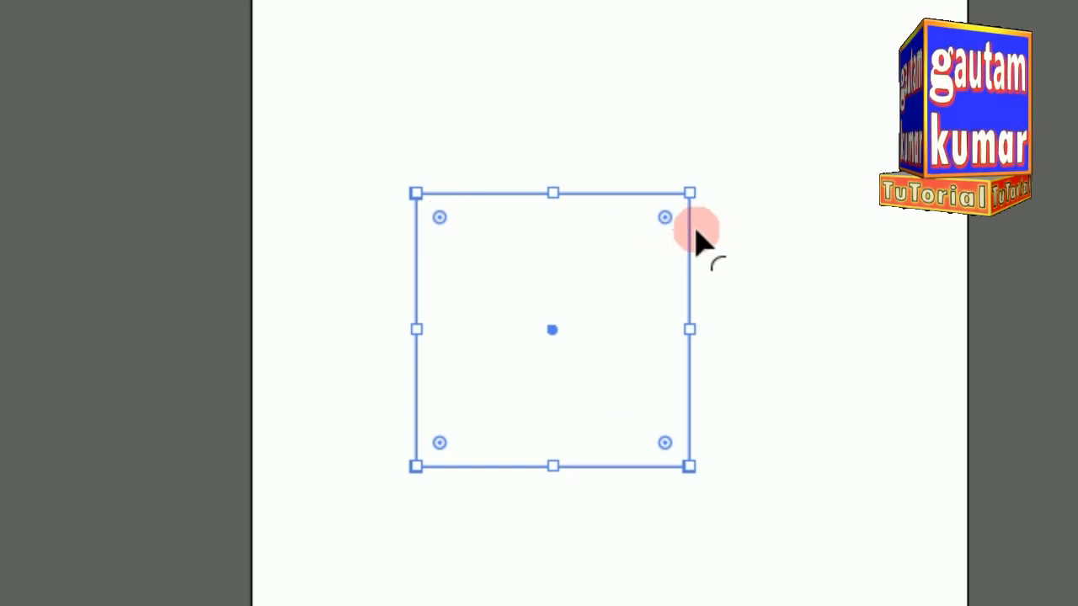
scroll(631, 387, down, 1)
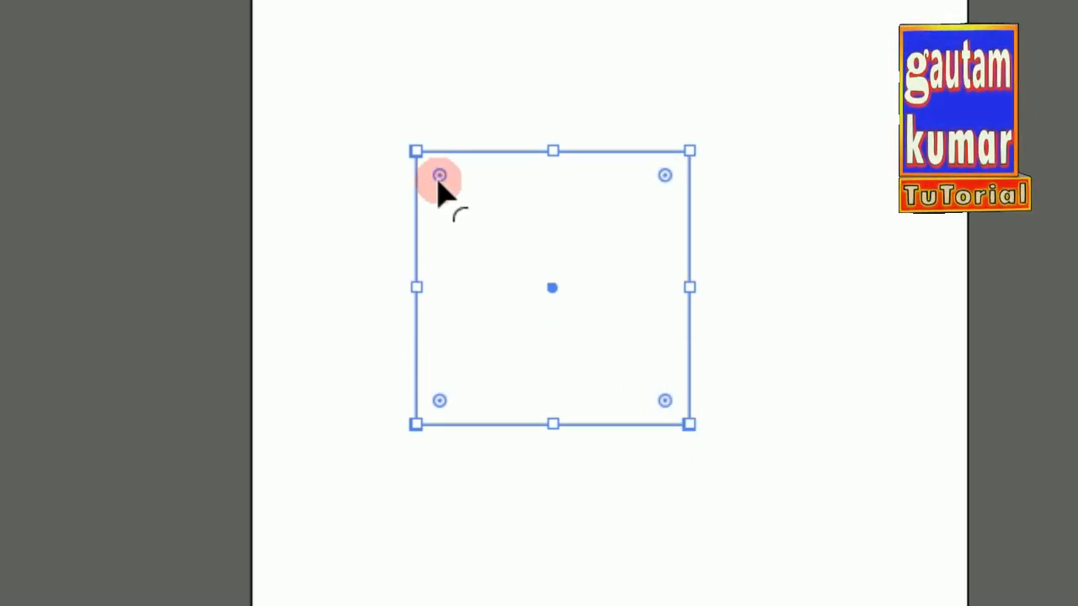
drag(440, 175, 498, 214)
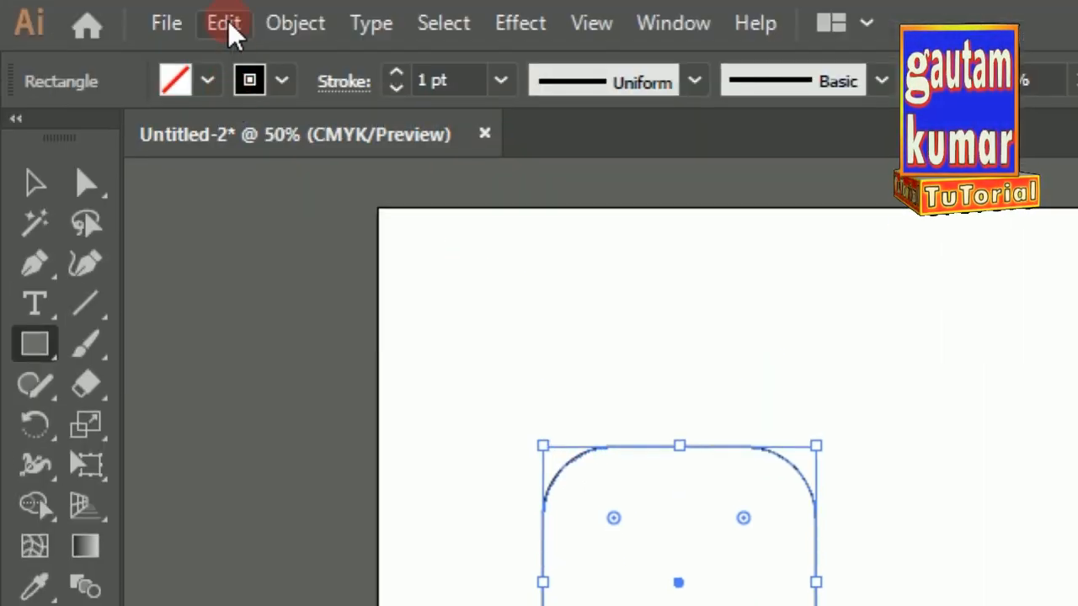
click(228, 22)
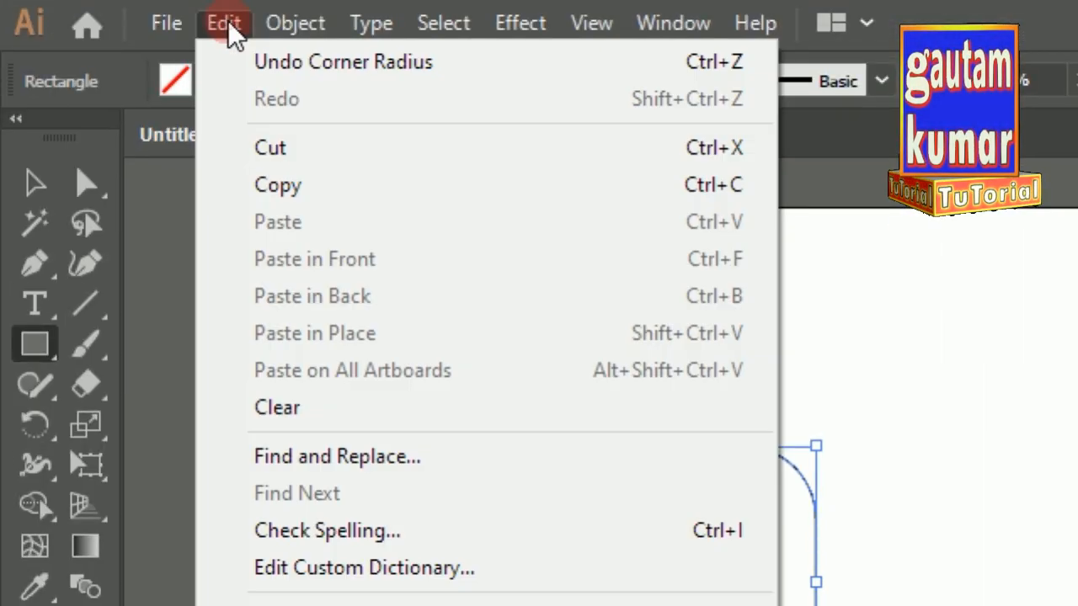
click(247, 64)
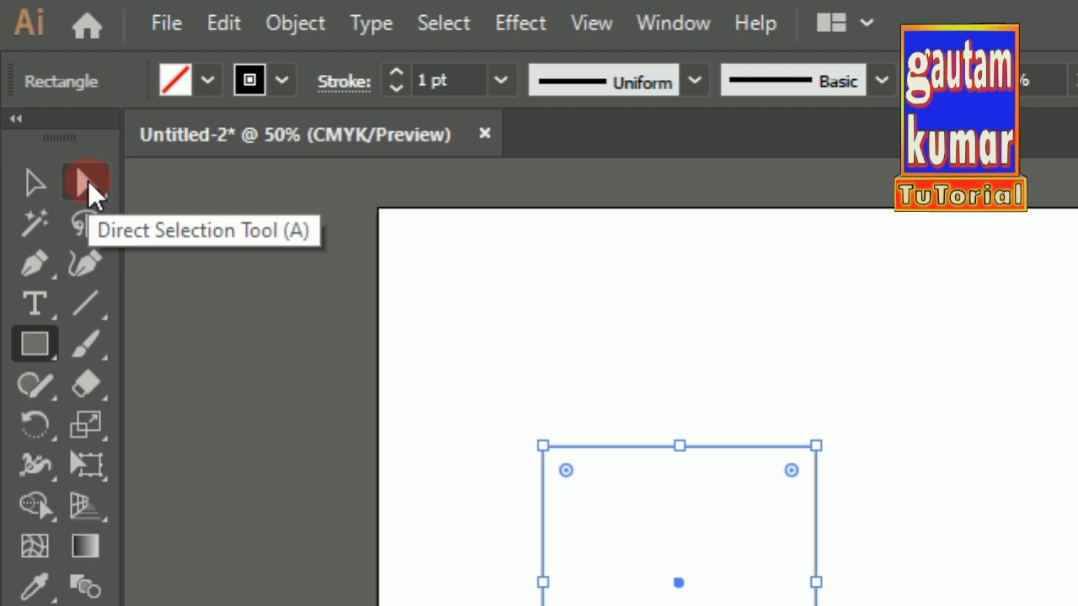
Step: Select only the square's upper-left corner with the Direct Selection tool and round it to a large radius
click(87, 182)
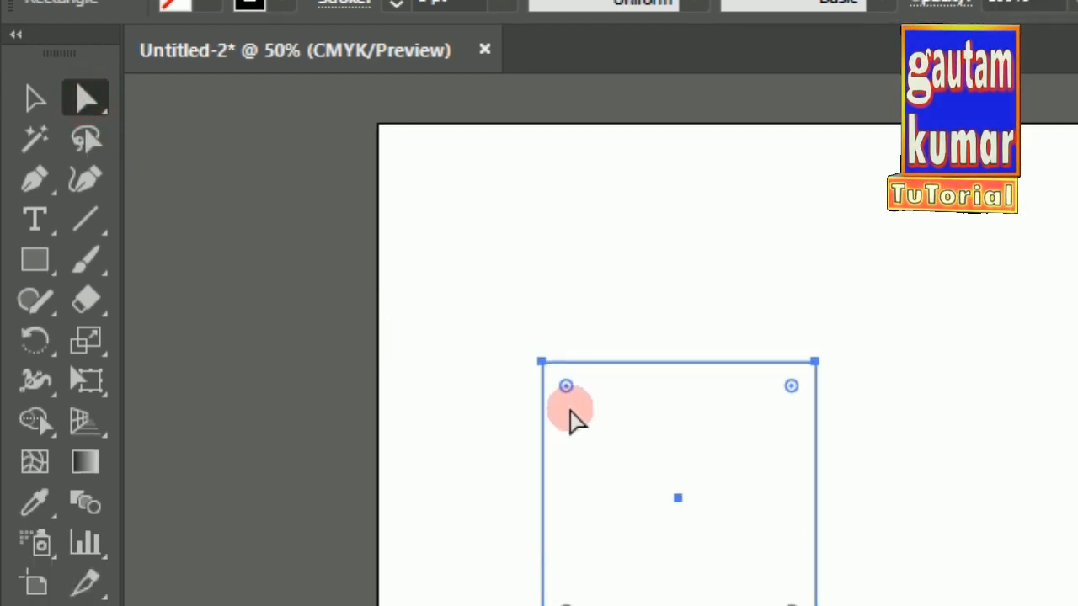
click(542, 446)
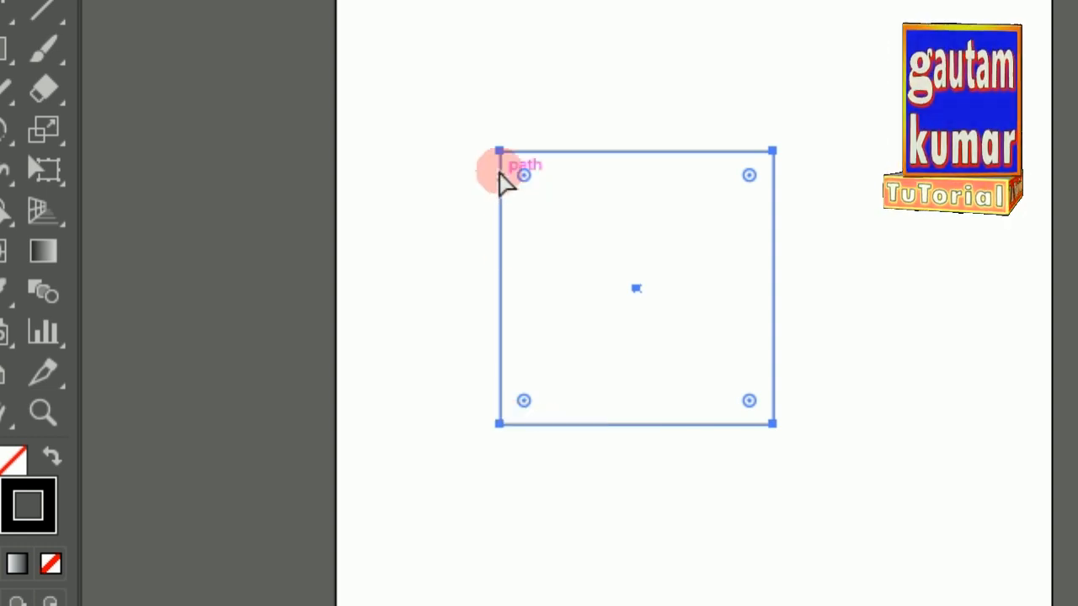
click(498, 154)
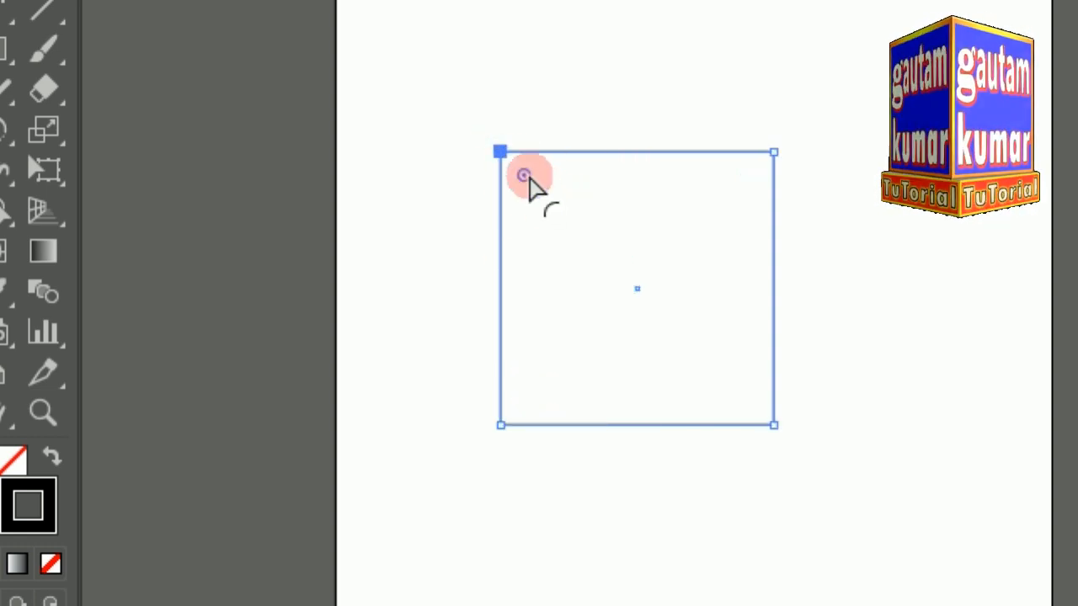
drag(522, 179, 695, 346)
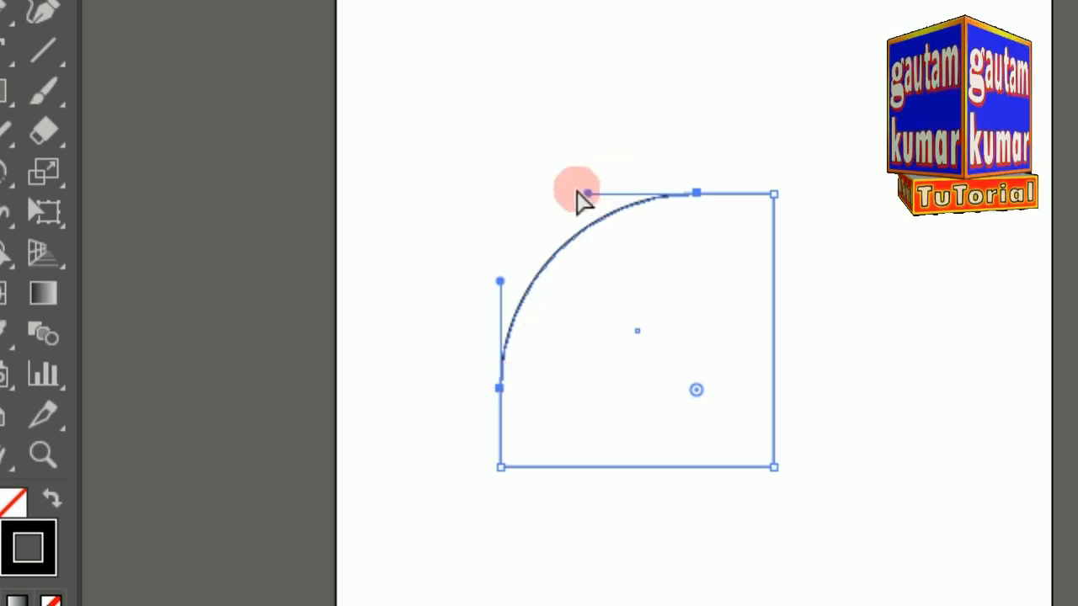
Step: Reshape the rounded corner by extending its upper direction handle outward, and round the square's upper-right corner
click(536, 186)
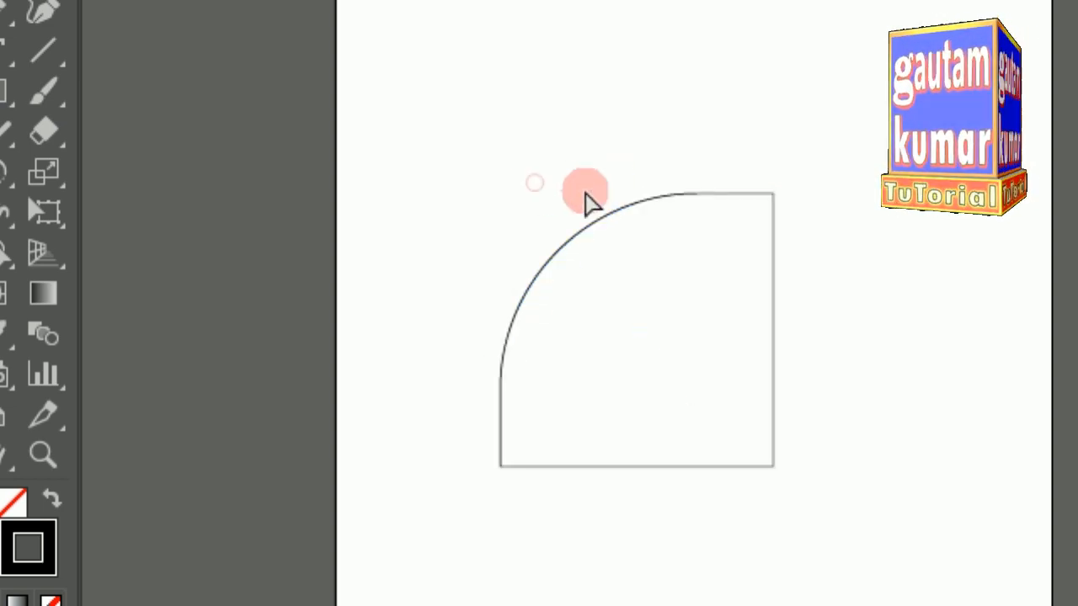
click(676, 196)
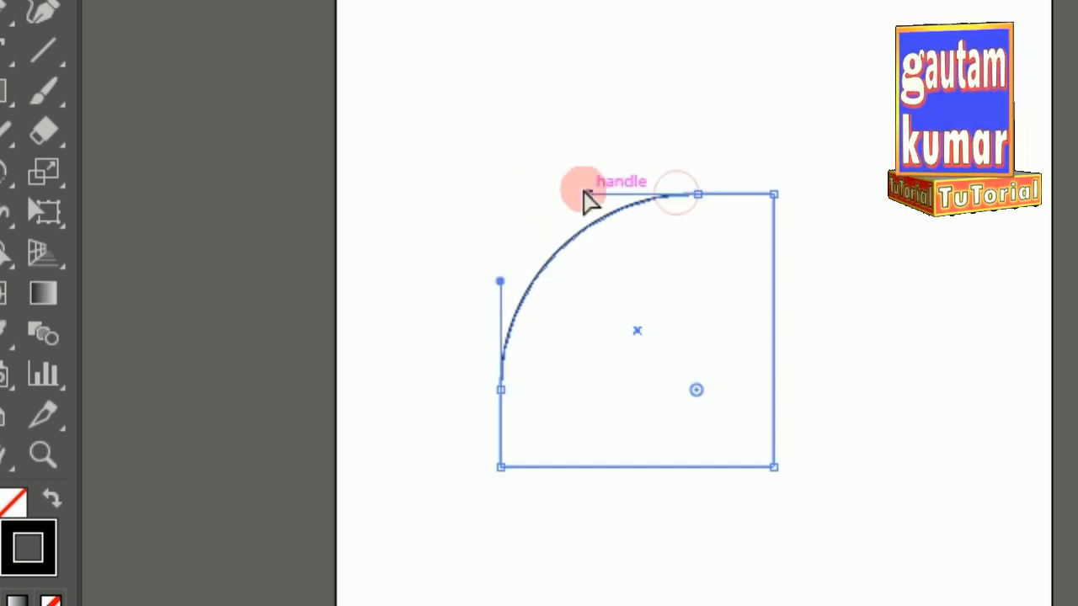
drag(587, 193, 552, 79)
drag(552, 163, 505, 278)
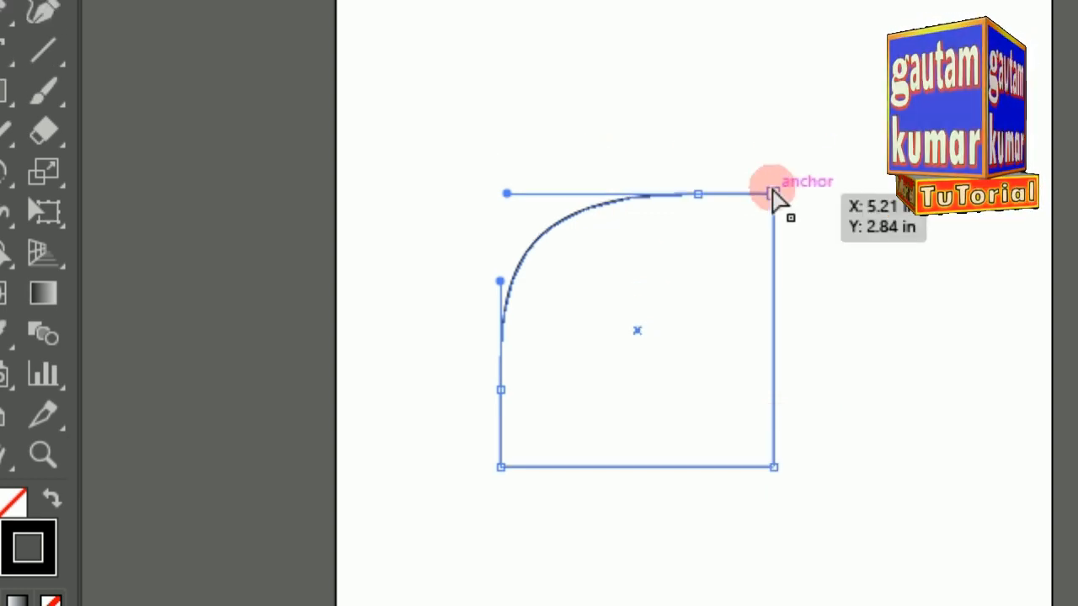
click(775, 196)
drag(749, 219, 624, 286)
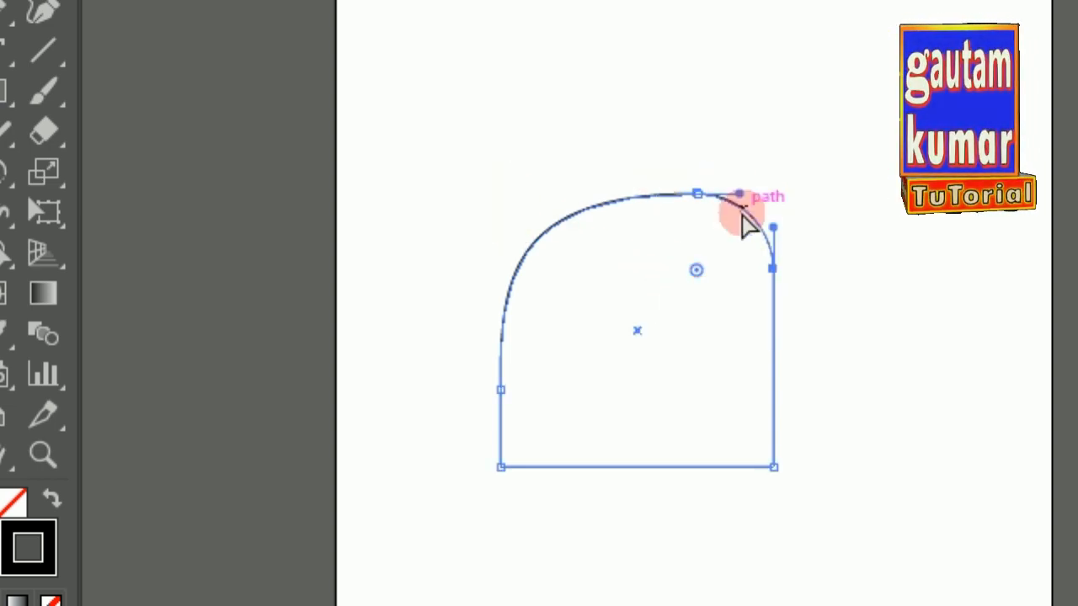
Step: Undo both individual corner roundings and the direction handle move on the square
click(233, 25)
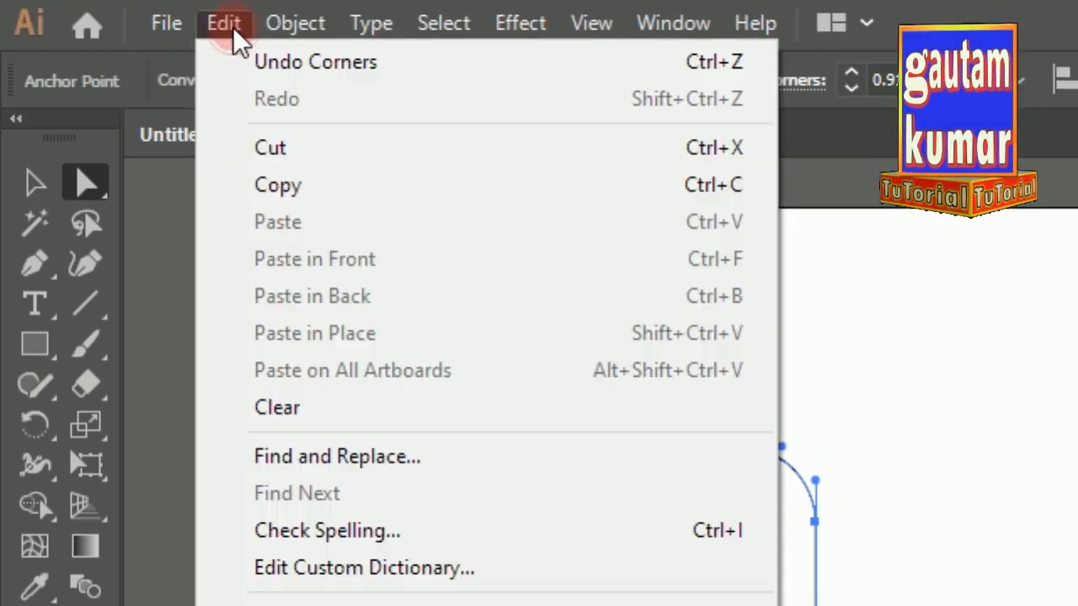
click(257, 66)
click(224, 24)
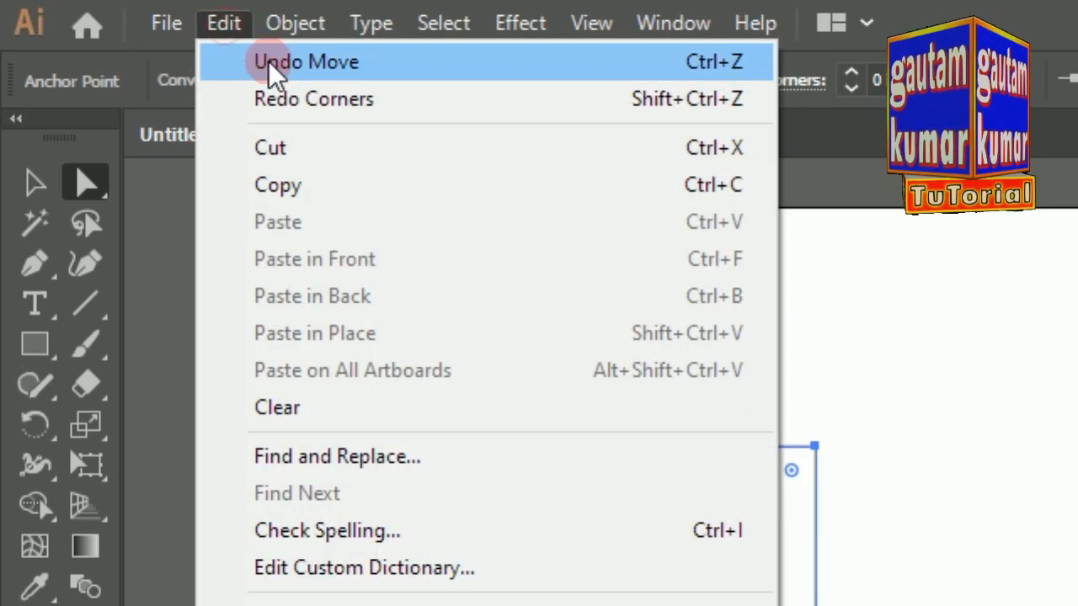
click(268, 60)
click(215, 23)
click(252, 61)
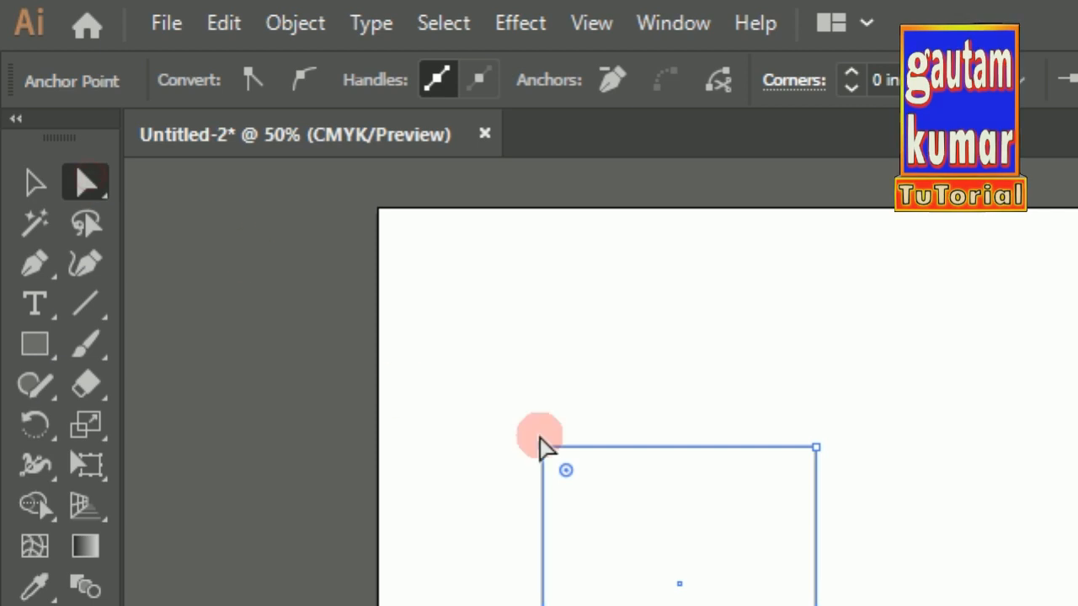
Step: Select the square's two upper corners together and round them to a 1.62 in radius, forming a semicircular top
click(543, 446)
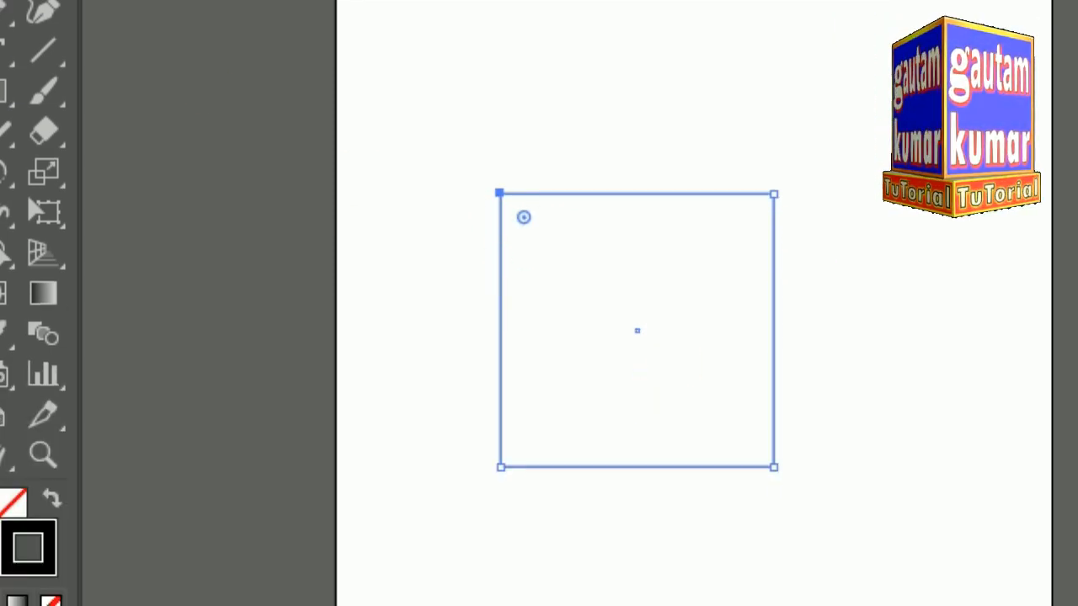
click(419, 599)
click(357, 339)
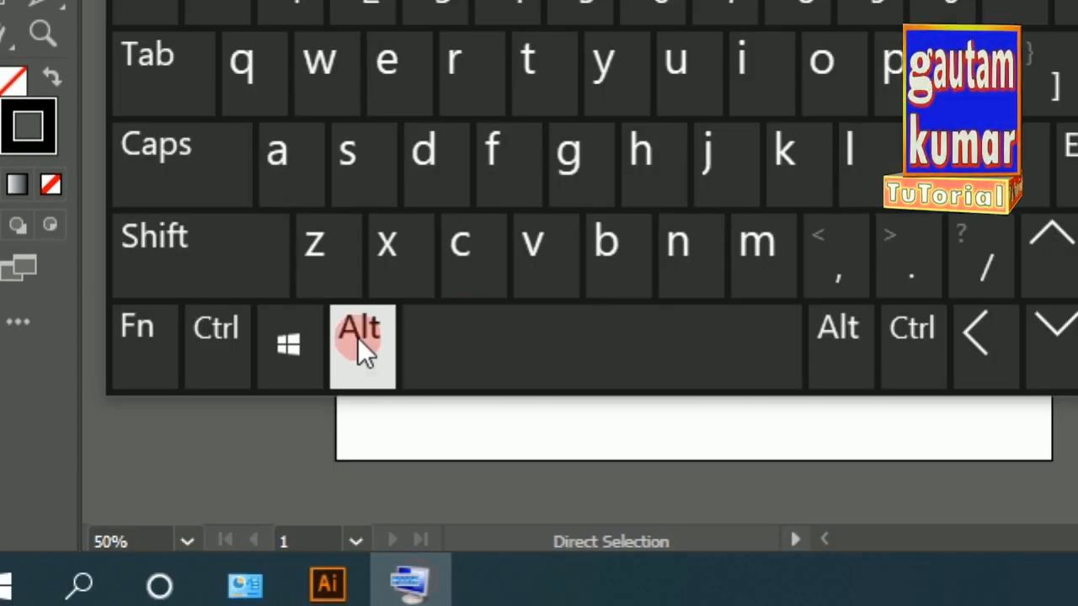
click(247, 311)
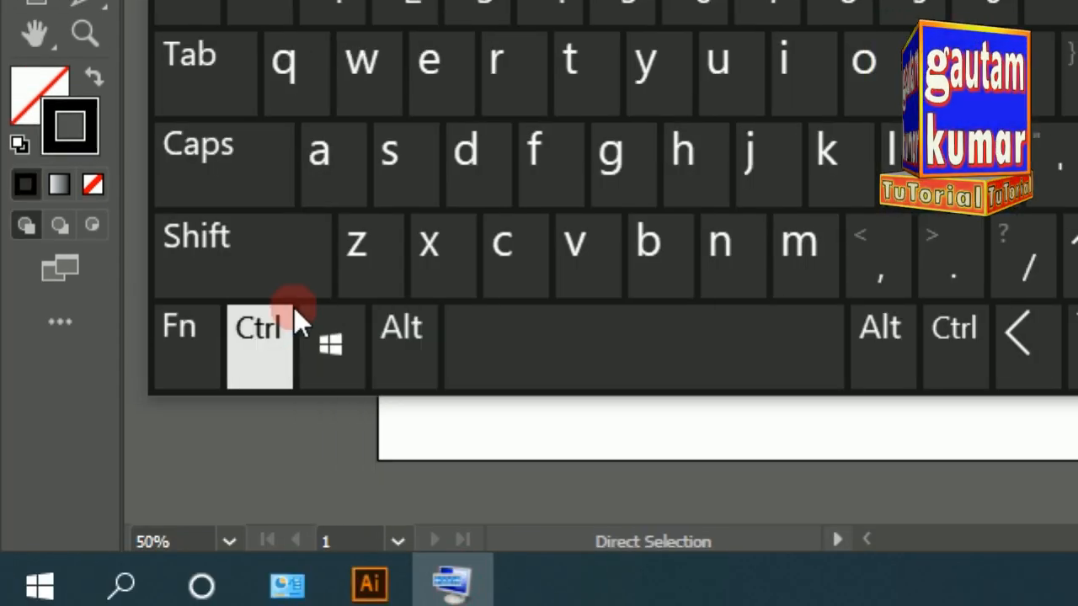
click(216, 268)
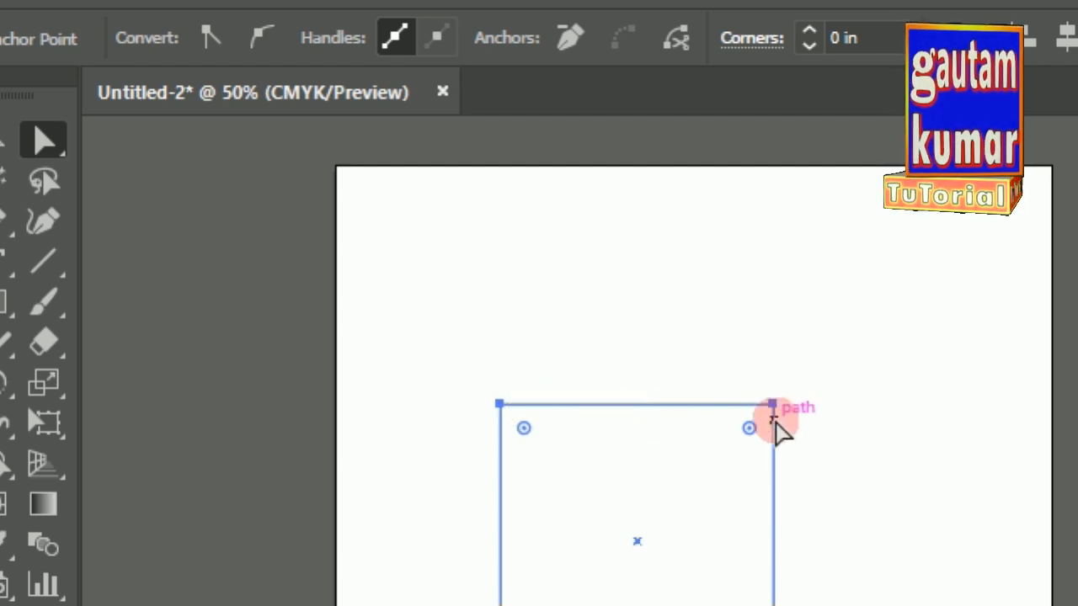
drag(525, 428, 662, 550)
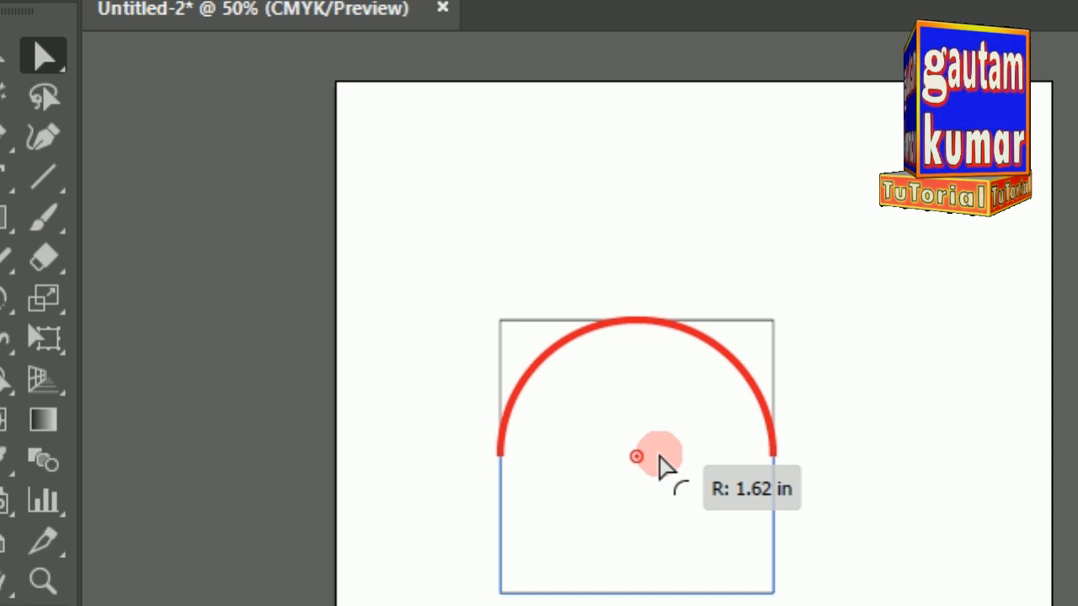
Step: Undo the rounding of the square's two upper corners and remove the square from the artboard
drag(661, 466, 662, 466)
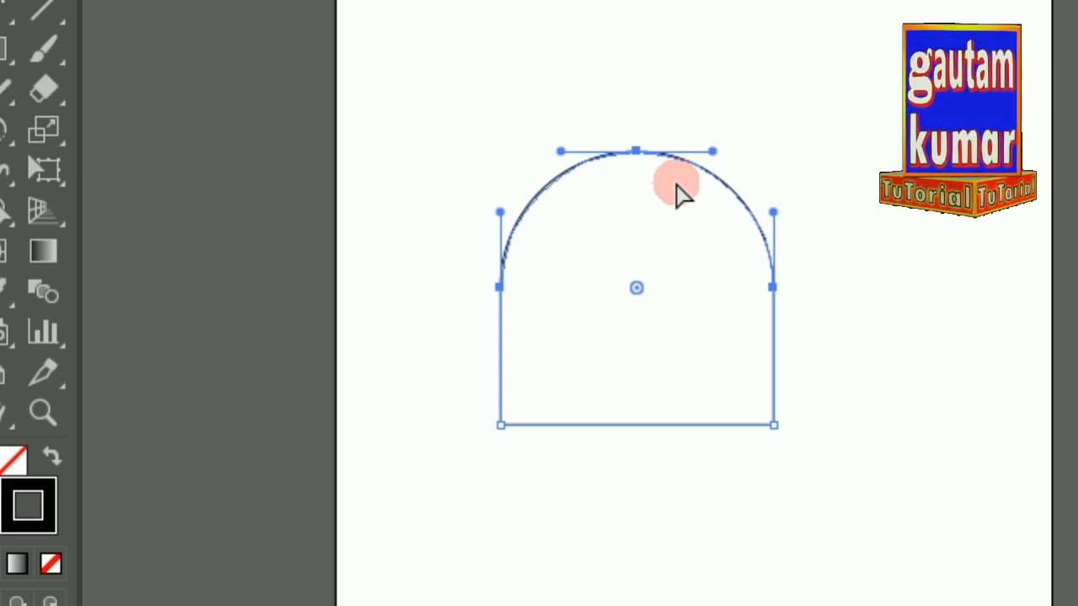
click(219, 25)
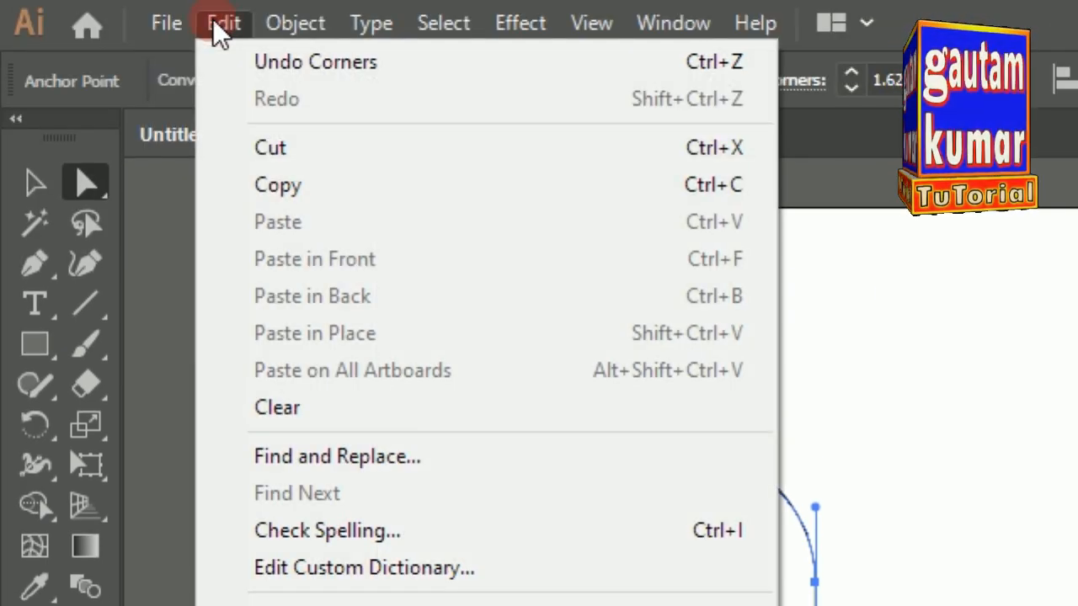
click(254, 59)
click(224, 24)
click(246, 61)
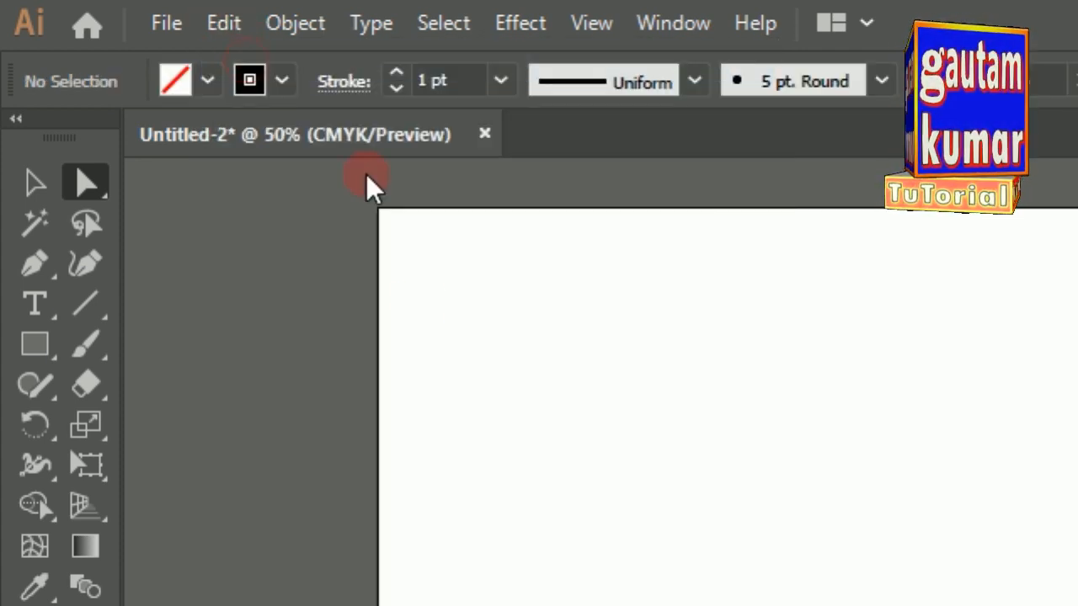
Step: Draw a new, nearly square rectangle in the upper half of the artboard
click(33, 346)
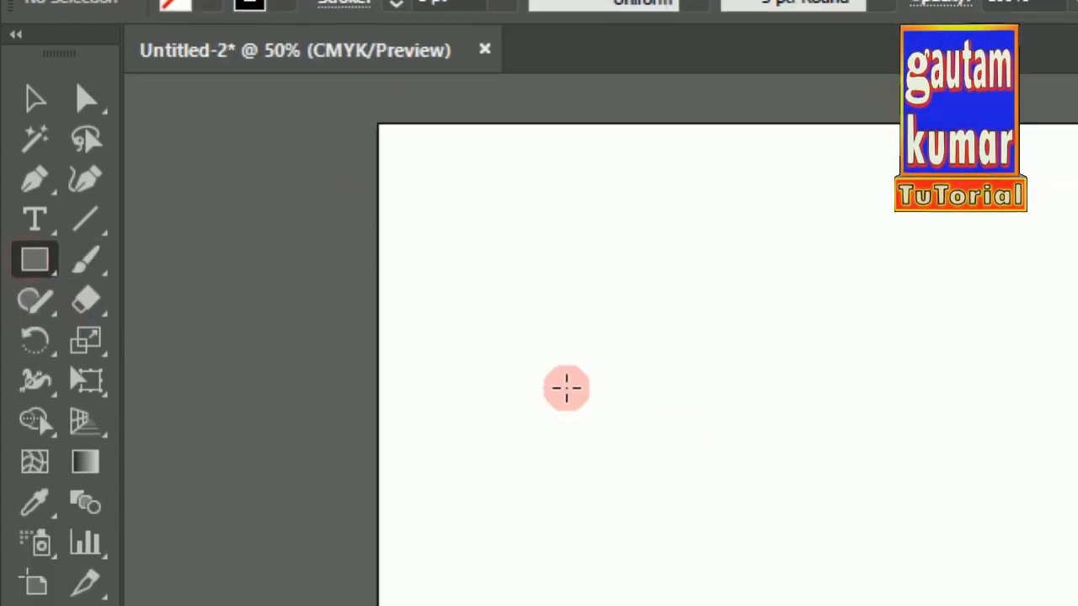
drag(555, 431, 688, 552)
drag(688, 466, 835, 605)
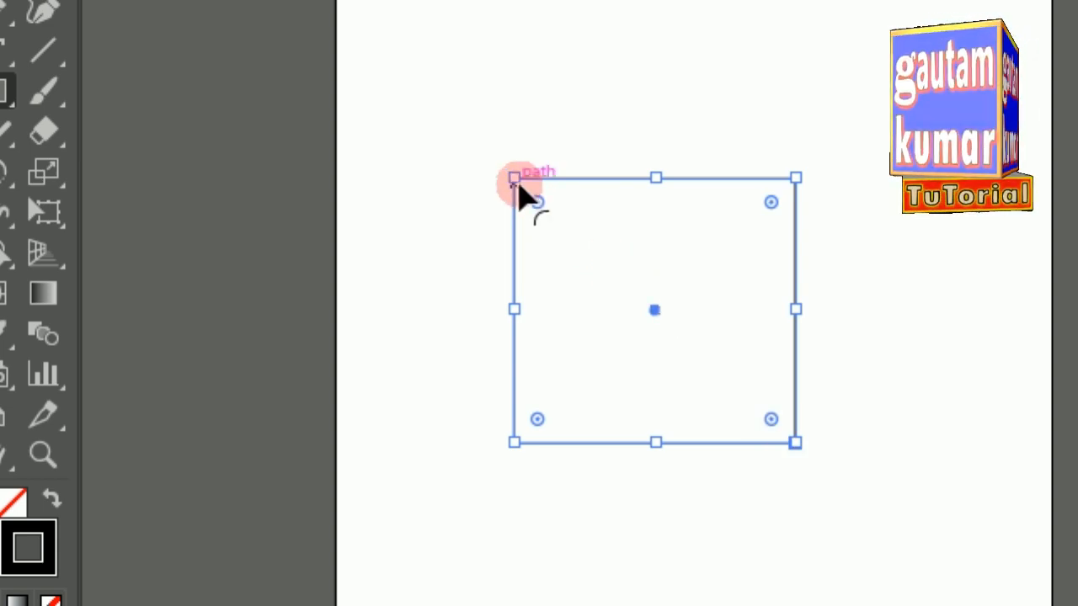
Step: Select the rectangle's upper-left and lower-right corners with the Direct Selection tool and round them as far as possible into a leaf shape
click(94, 180)
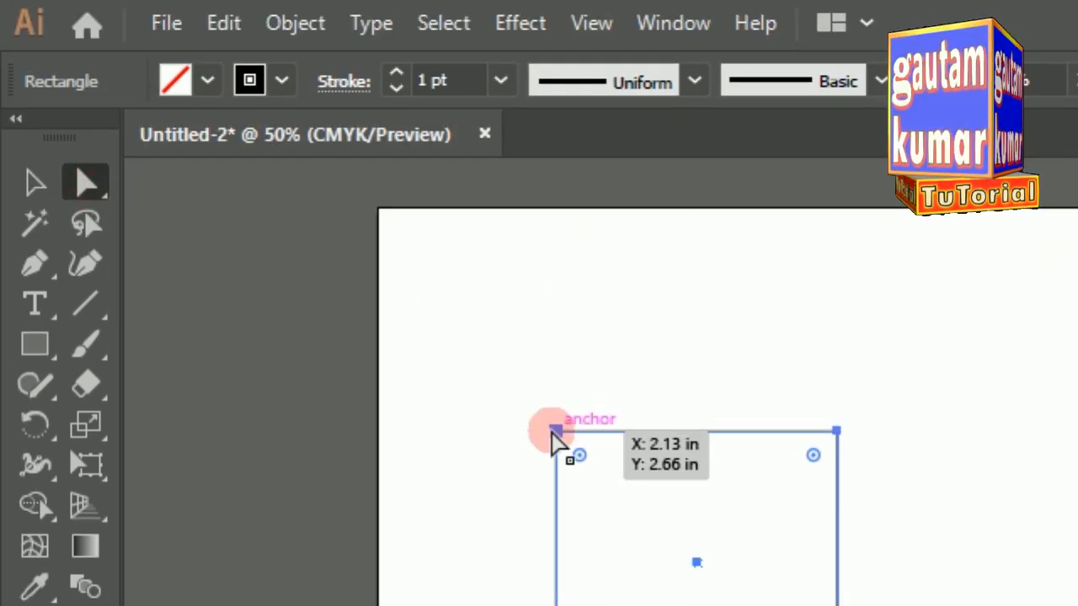
click(559, 433)
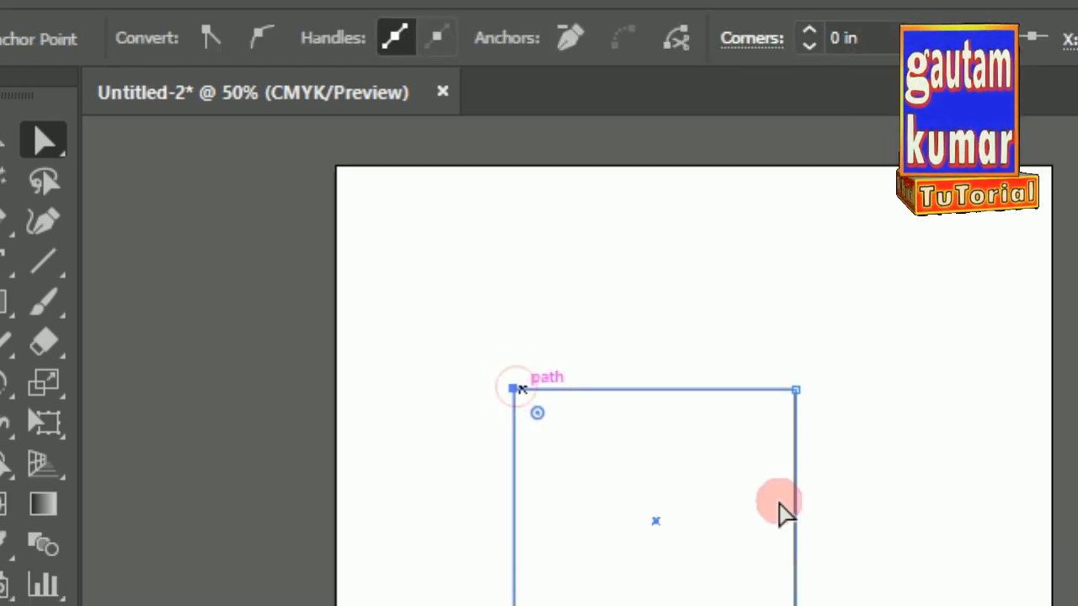
click(796, 484)
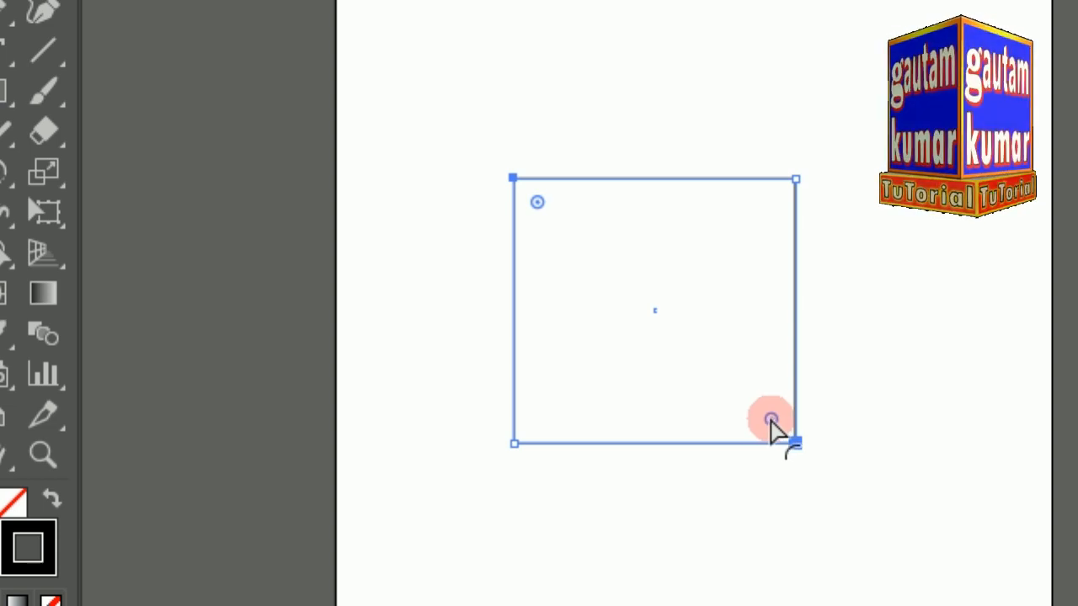
drag(773, 421, 515, 175)
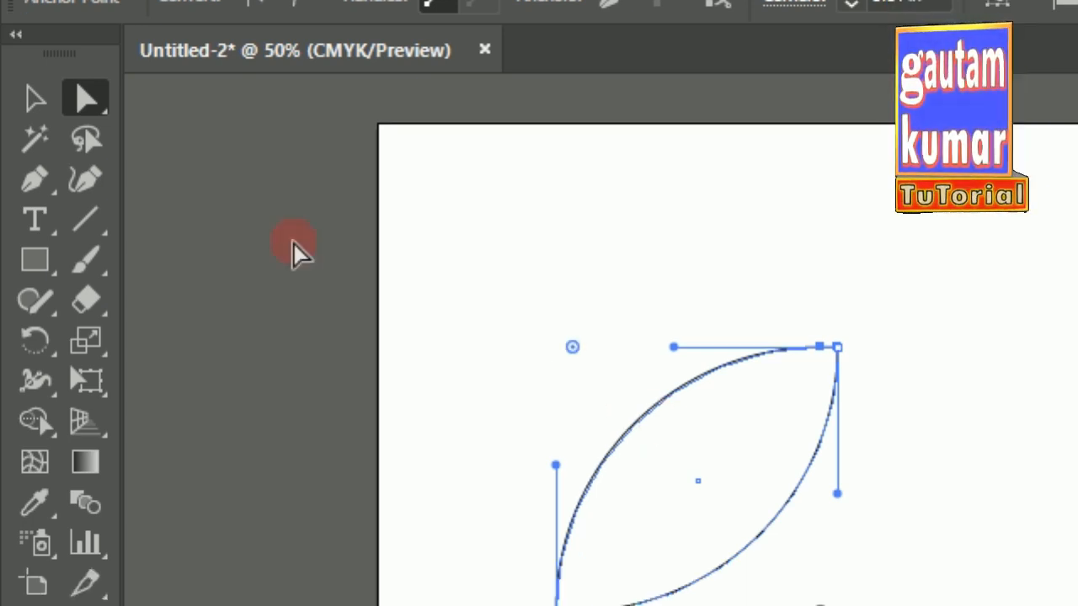
Step: Move the whole leaf shape up on the artboard with the Selection tool and raise its stroke weight to 6 pt
click(33, 141)
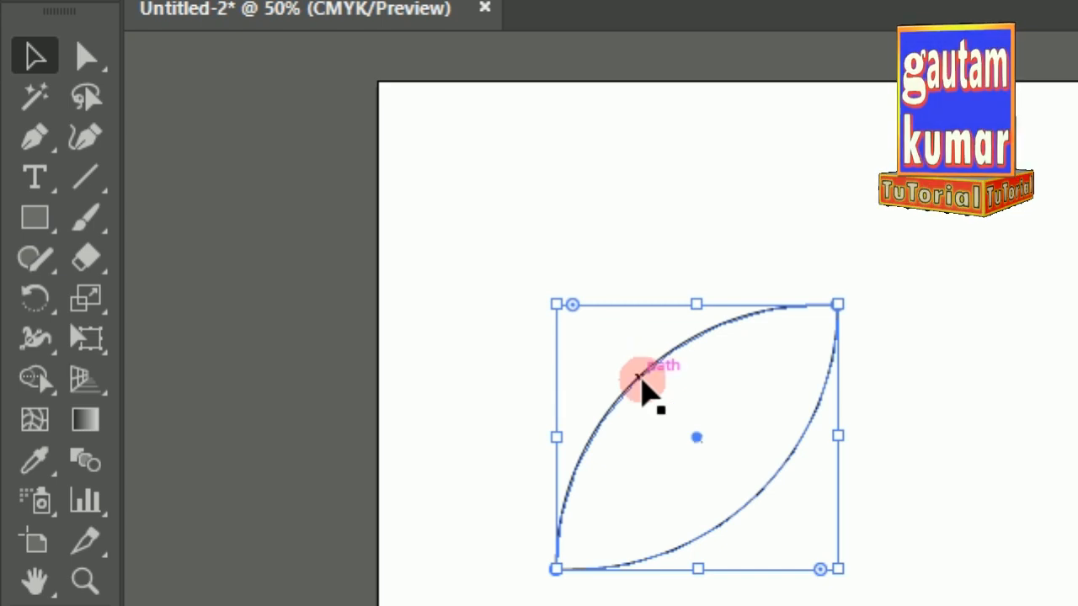
drag(647, 369, 634, 280)
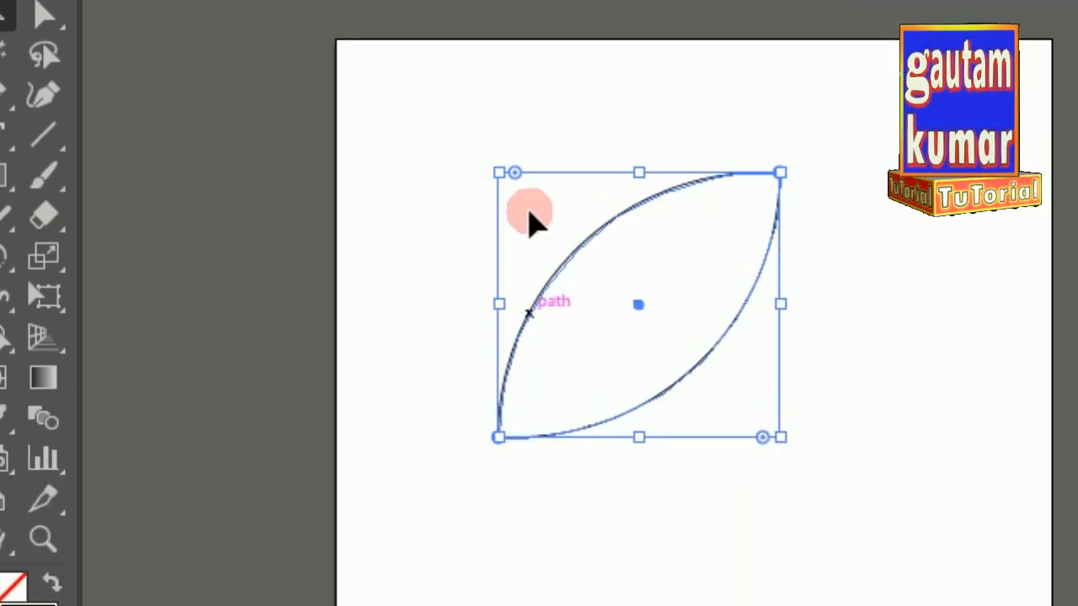
click(355, 74)
click(354, 74)
click(355, 74)
click(354, 74)
click(355, 75)
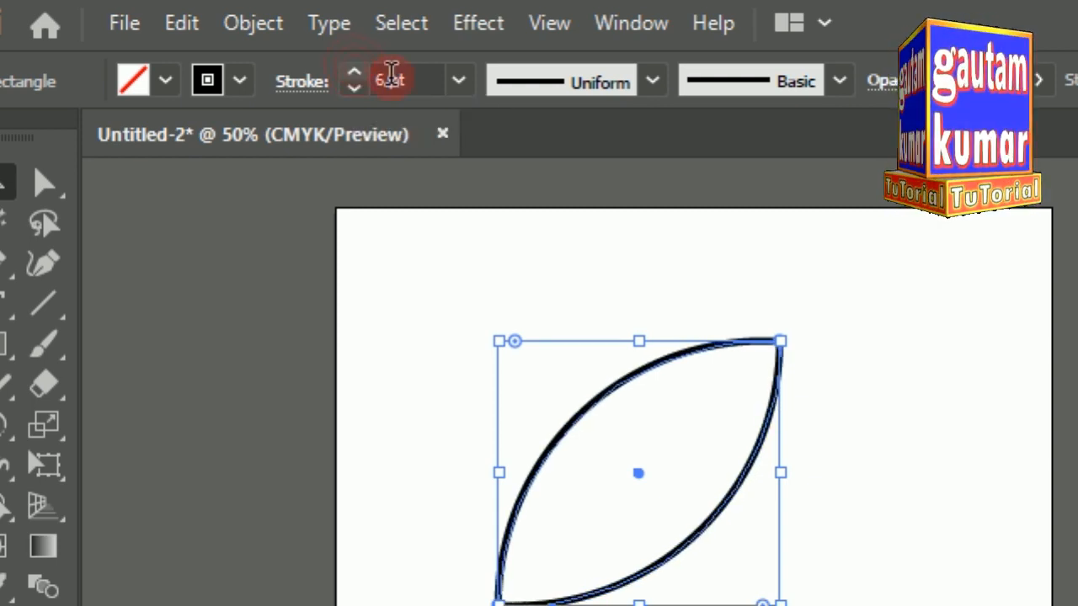
Step: Set the leaf's stroke weight to 4 pt and its stroke color to bright pink
click(455, 84)
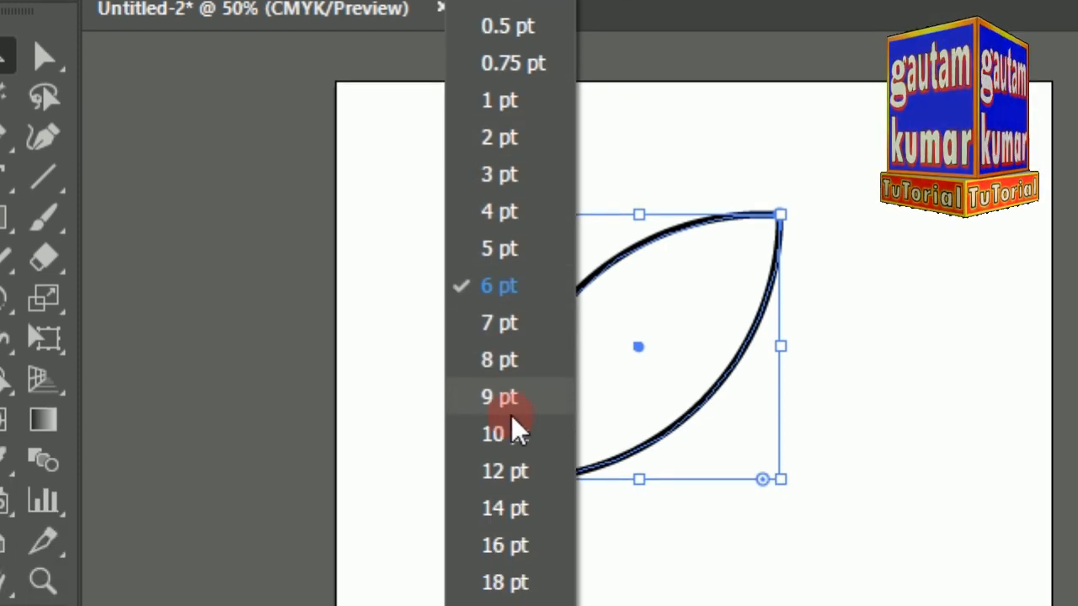
click(505, 299)
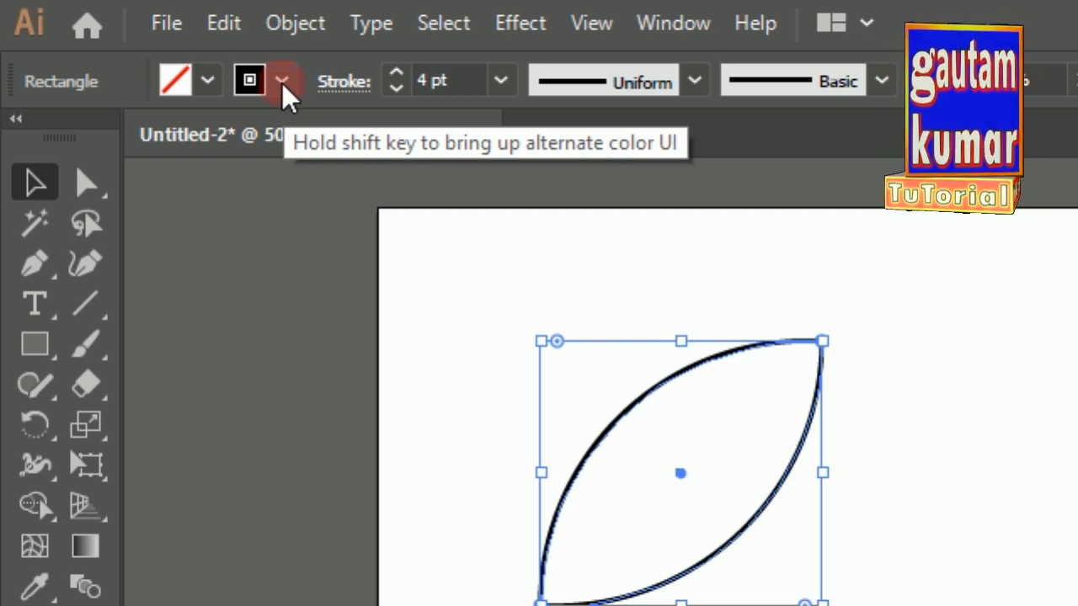
click(282, 84)
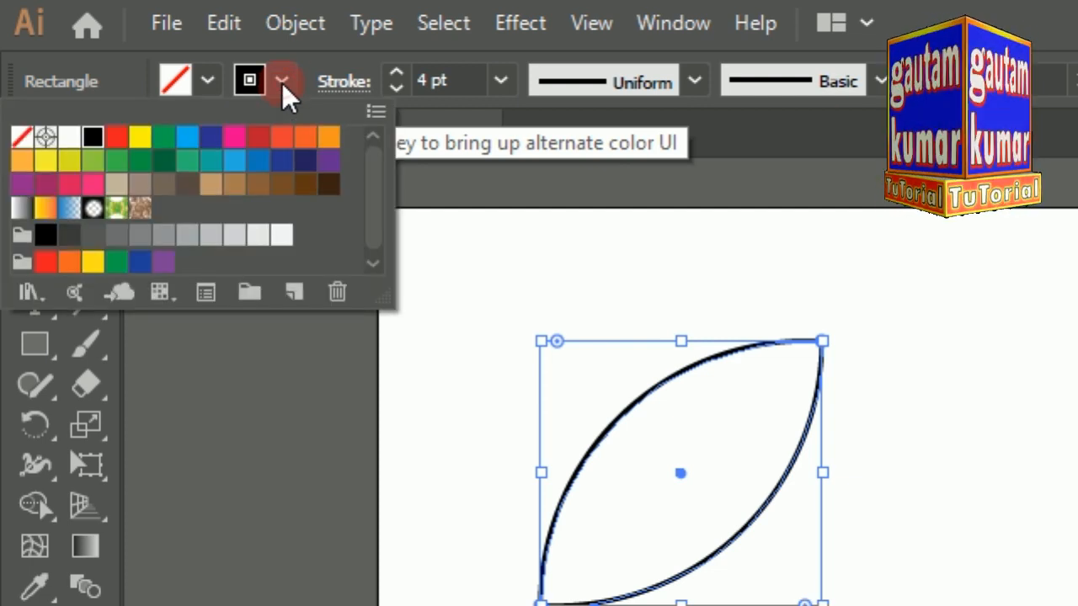
click(234, 139)
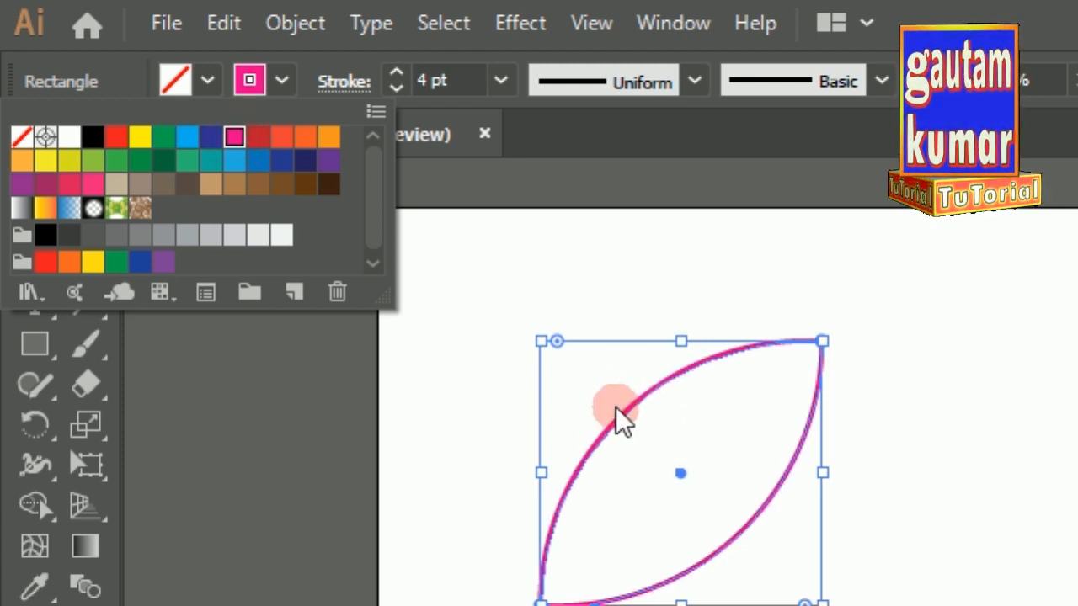
click(614, 241)
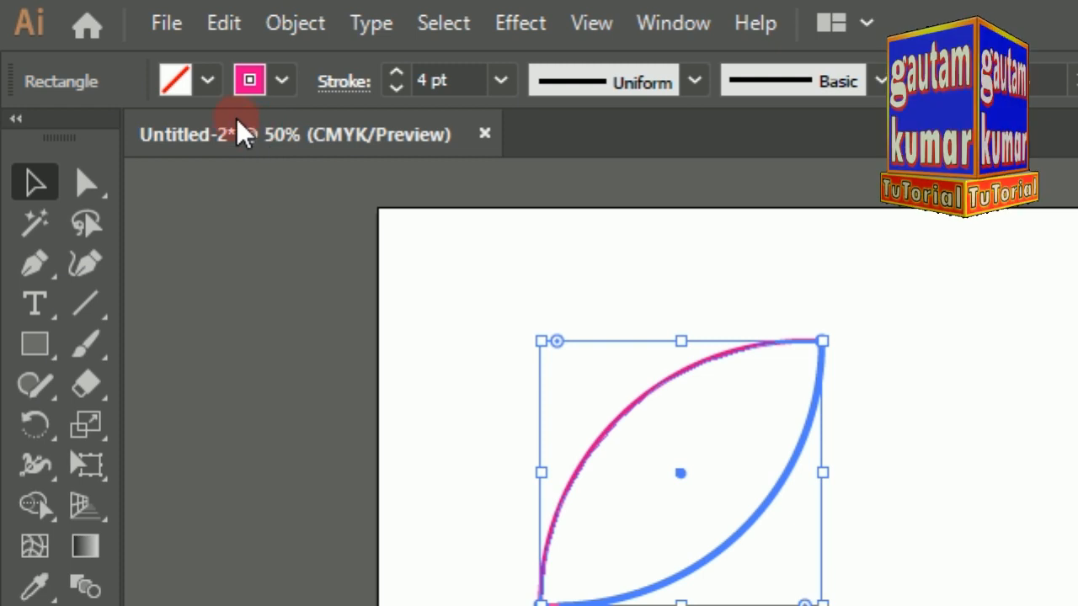
Step: Fill the leaf with bright blue, trying it with no fill before reapplying the blue
click(208, 82)
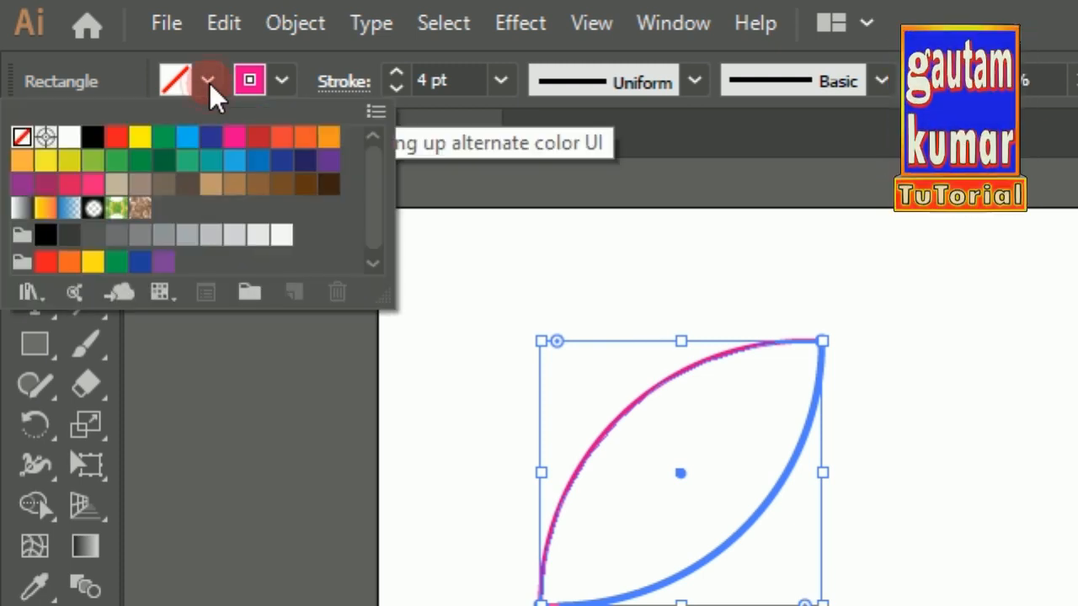
click(185, 142)
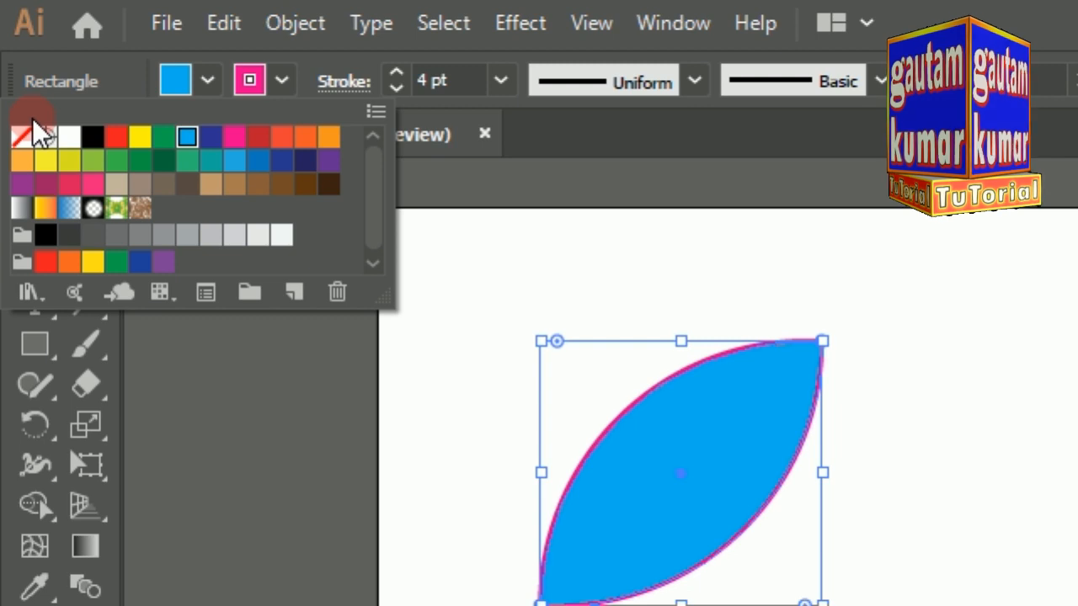
click(22, 139)
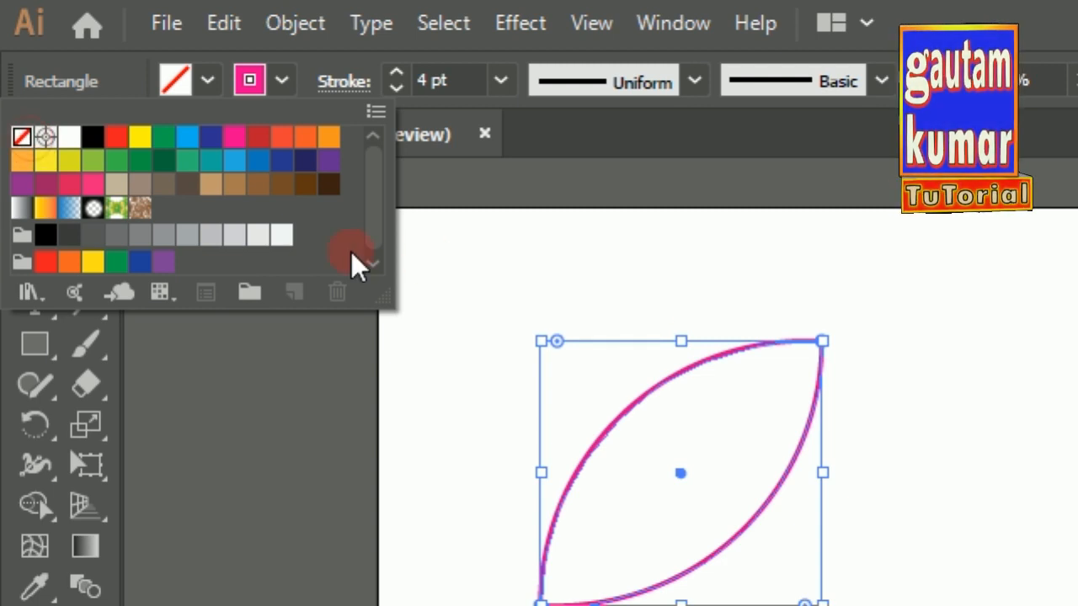
click(187, 137)
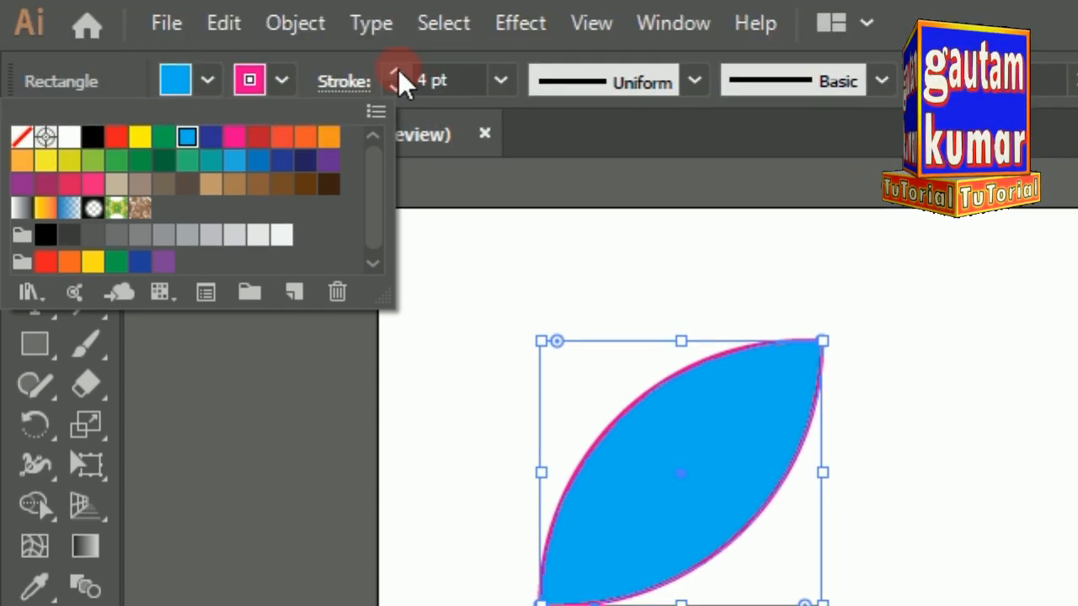
Step: Raise the weight of the leaf's pink stroke to 9 pt
click(398, 73)
click(398, 73)
click(397, 72)
click(397, 73)
click(397, 73)
click(397, 73)
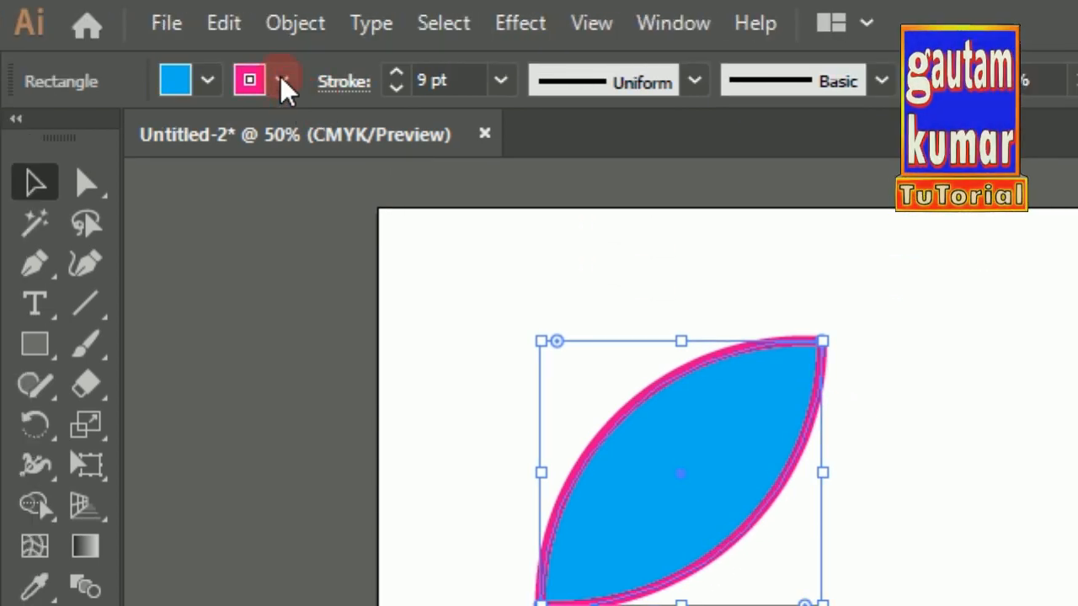
Step: Remove the leaf's stroke and reapply it in dark red at 6 pt
click(282, 80)
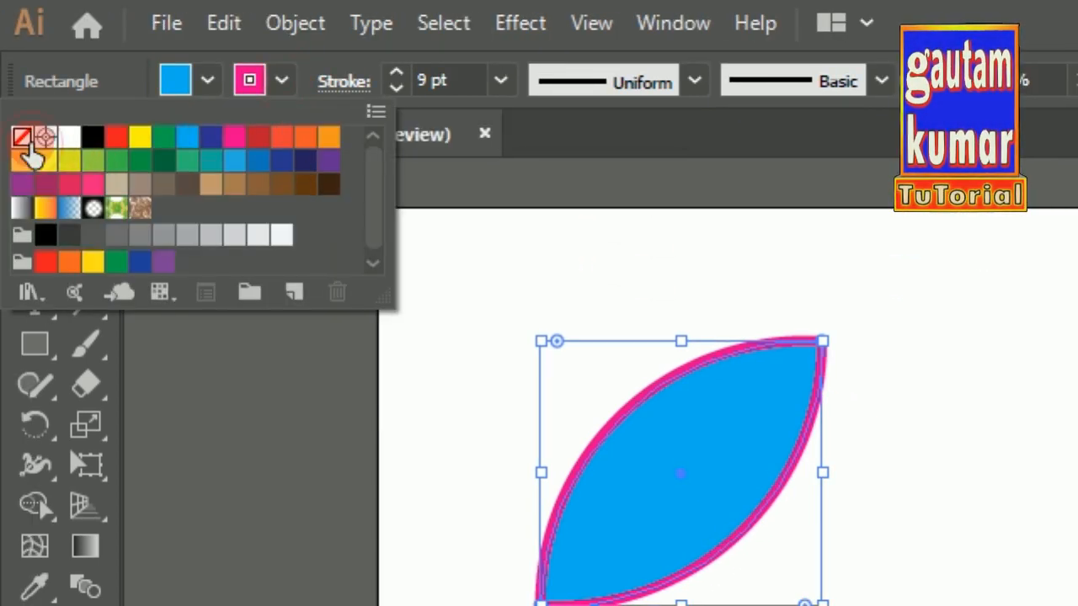
click(22, 137)
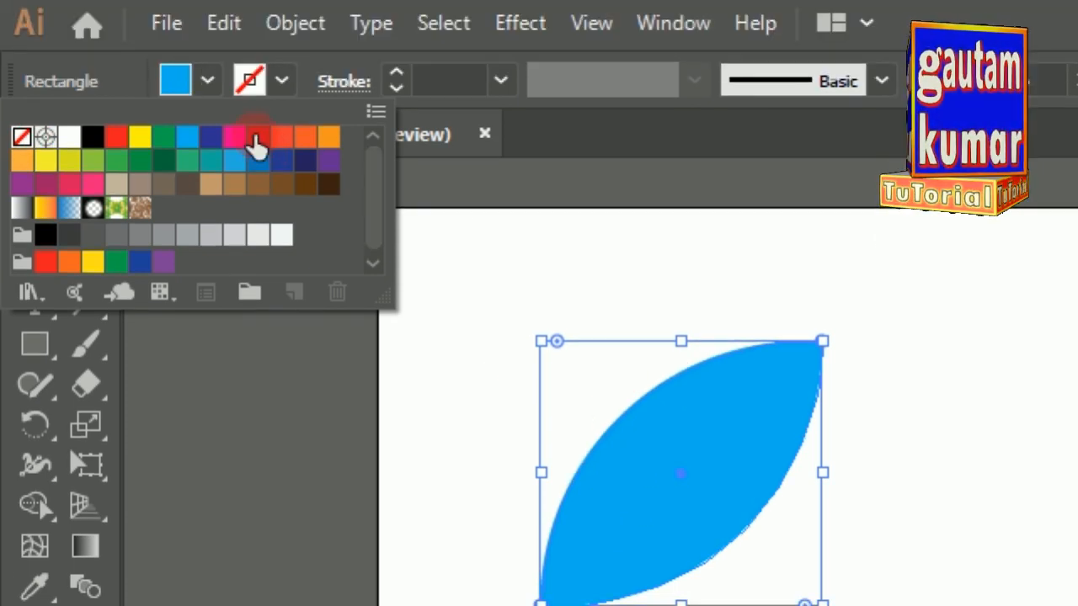
click(257, 136)
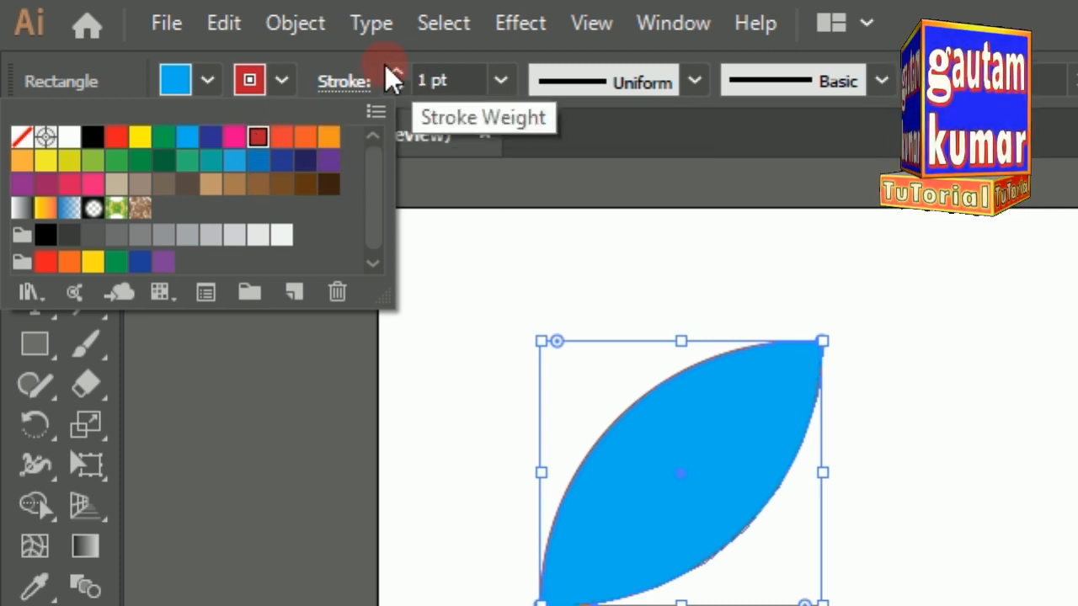
click(405, 68)
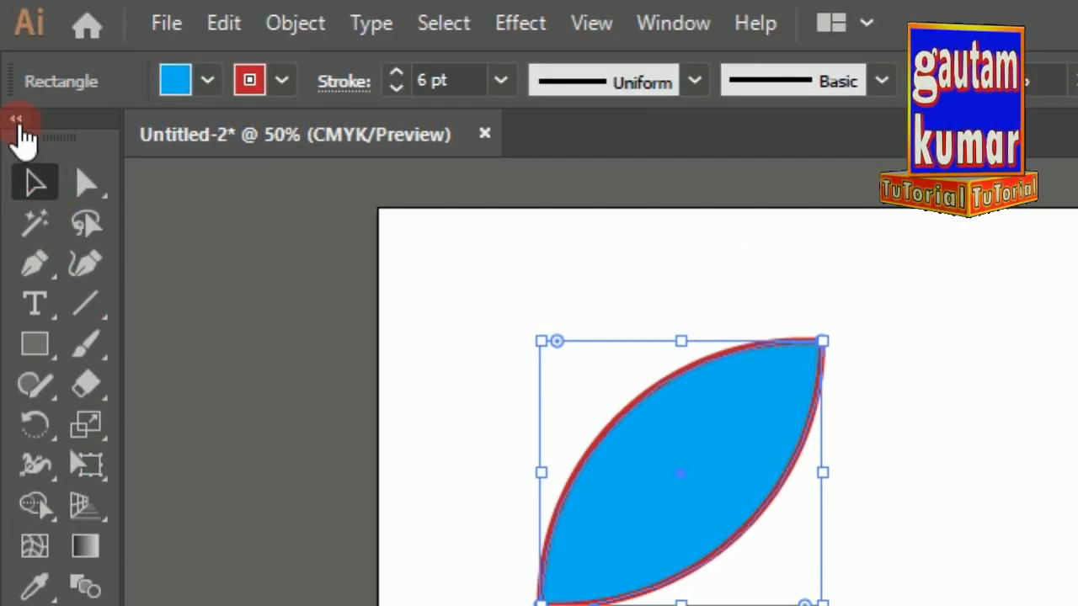
Step: Switch the toolbox to a single column and restore its two-column layout
click(17, 121)
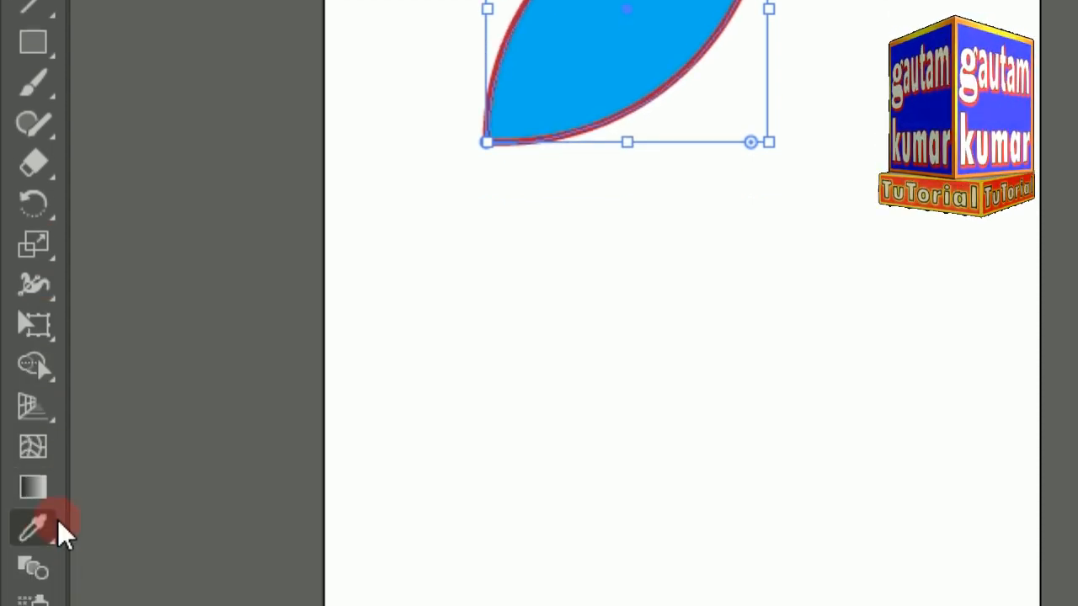
click(42, 450)
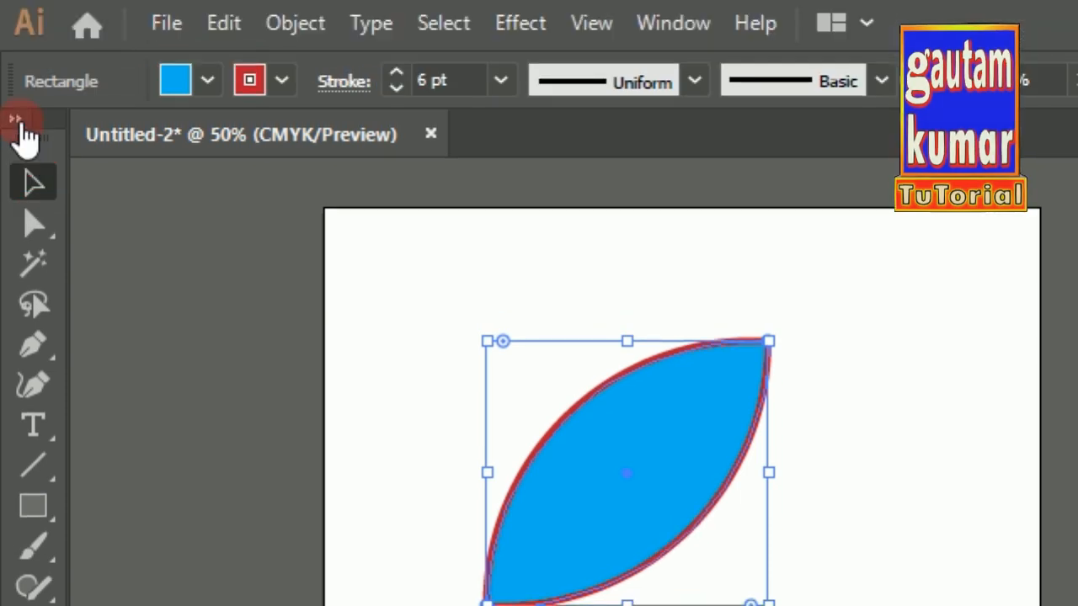
click(23, 127)
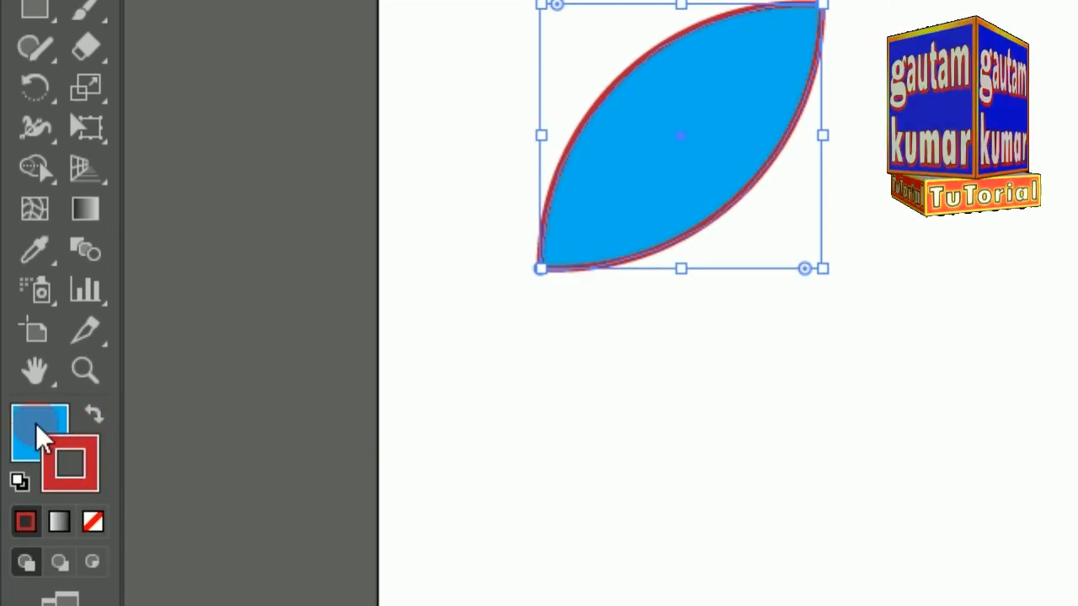
Step: Swap the leaf's fill and stroke colors and swap them back
click(98, 451)
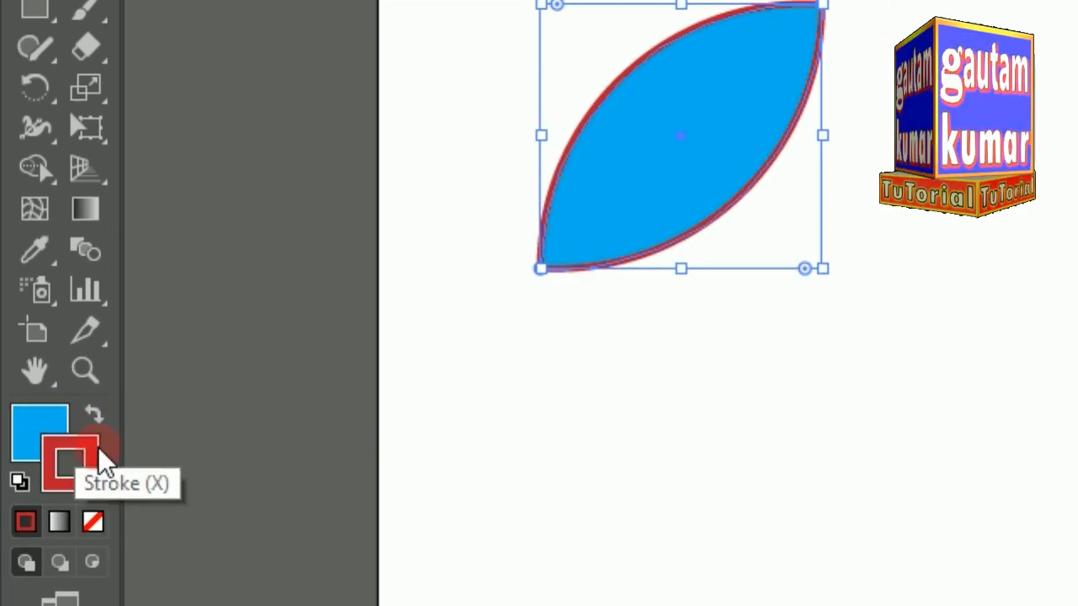
click(93, 416)
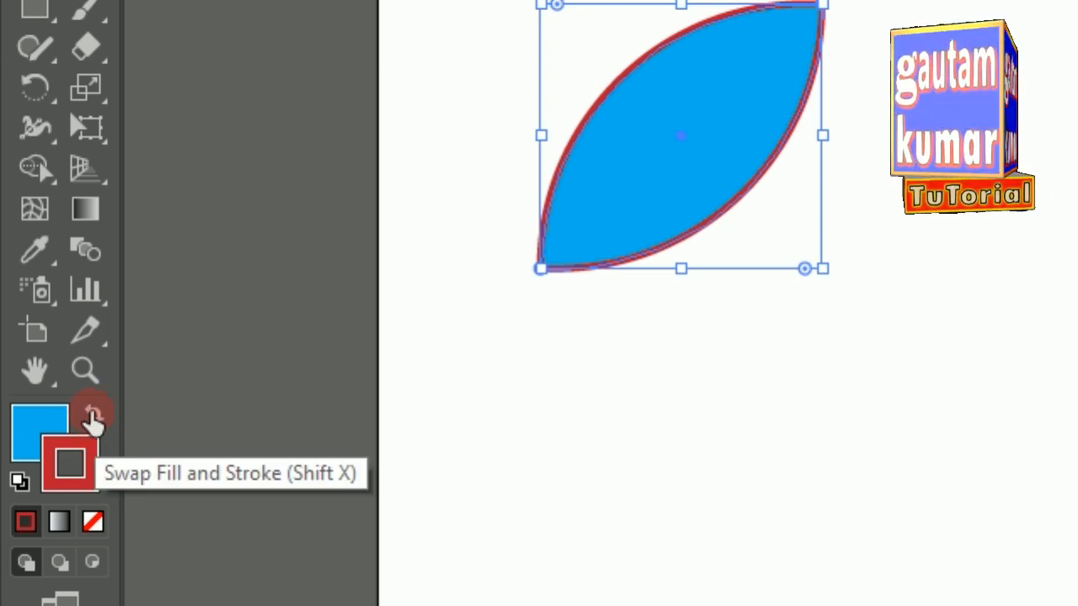
click(92, 416)
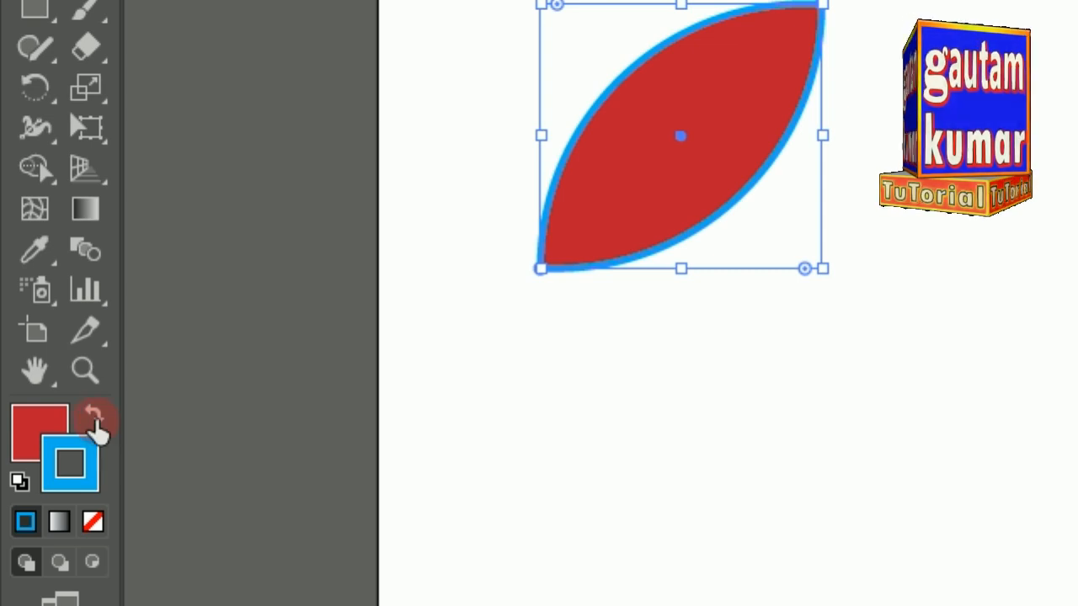
click(94, 418)
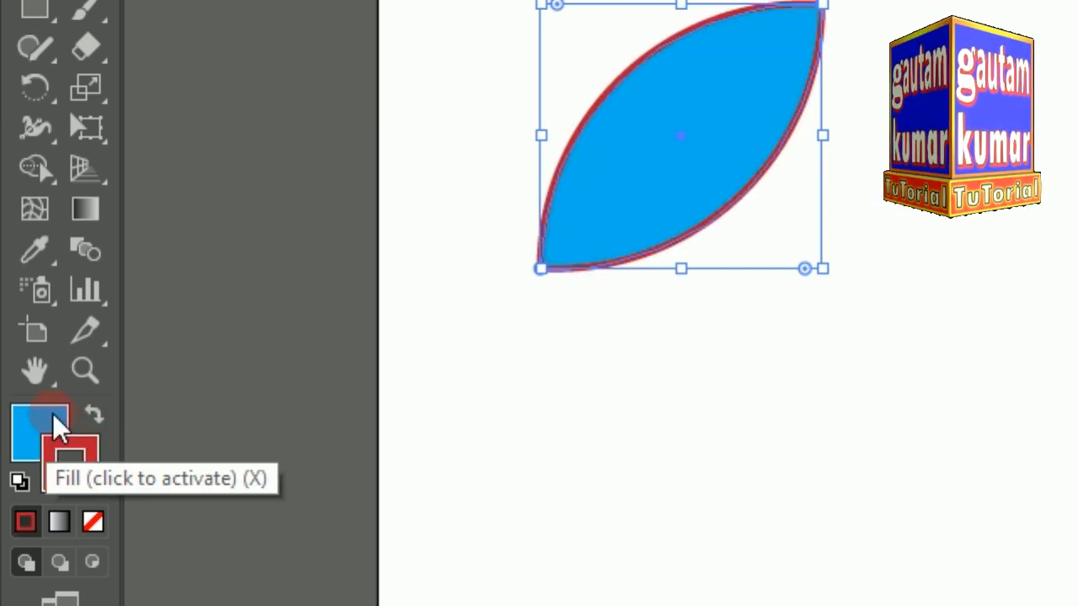
Step: Set the leaf's fill color to bright red (R 255, G 8, B 21)
click(54, 418)
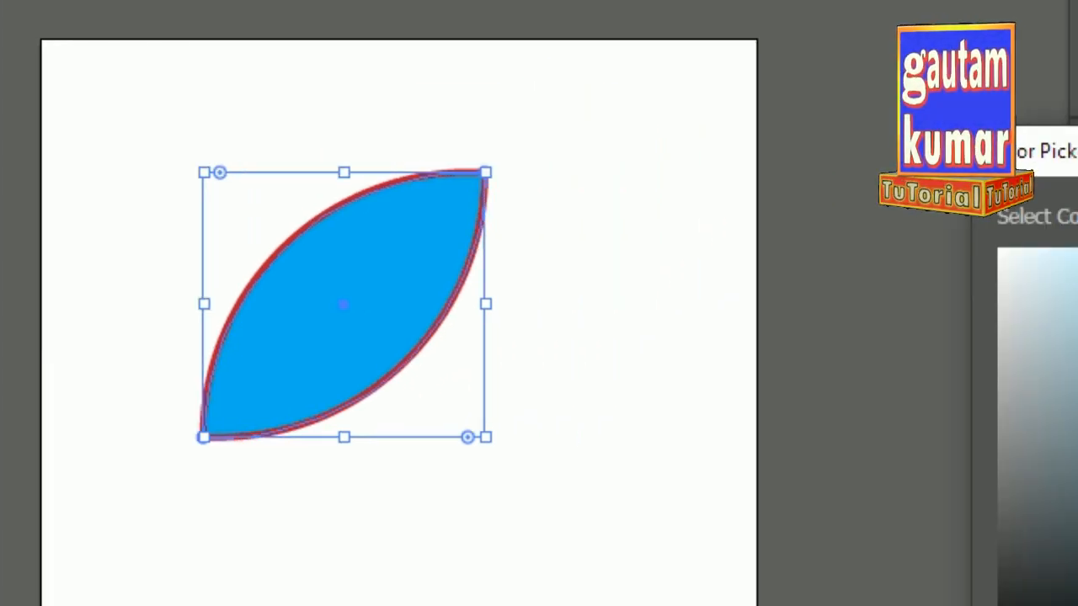
drag(980, 154, 421, 180)
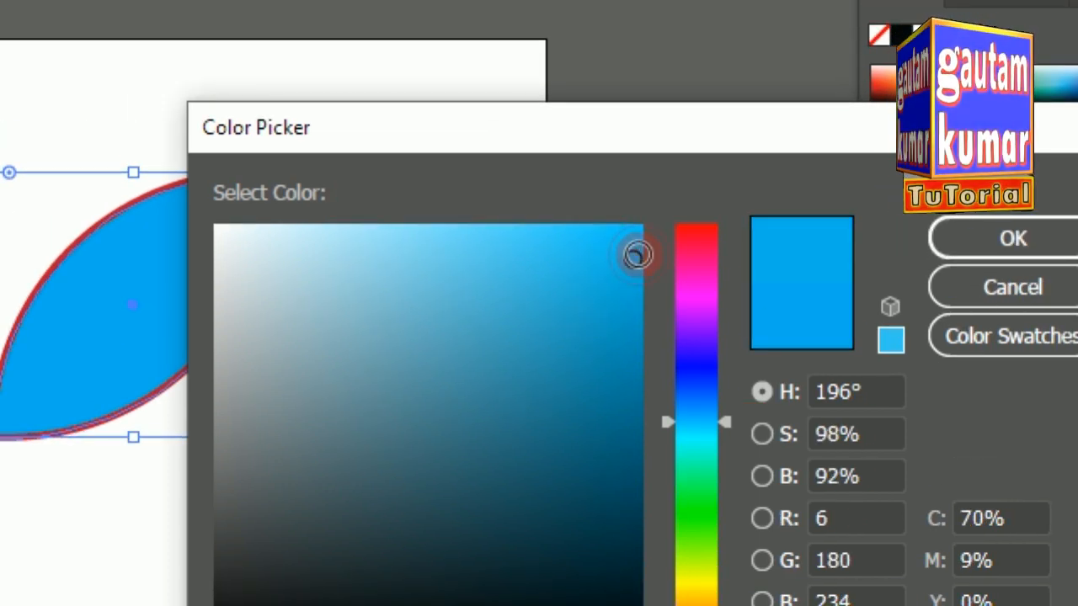
click(556, 250)
drag(688, 249, 697, 226)
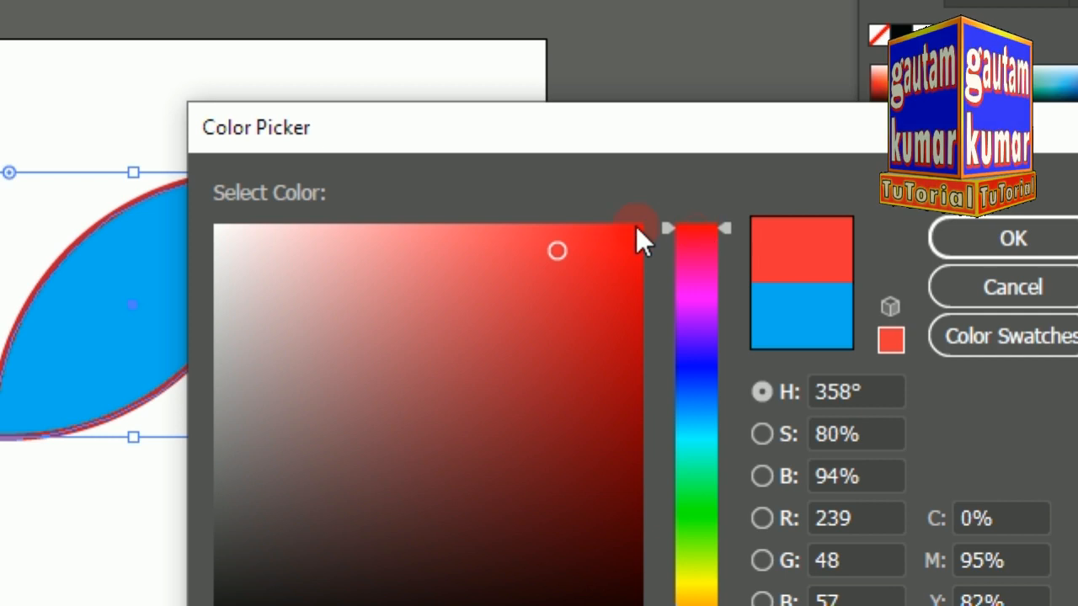
drag(561, 254, 631, 221)
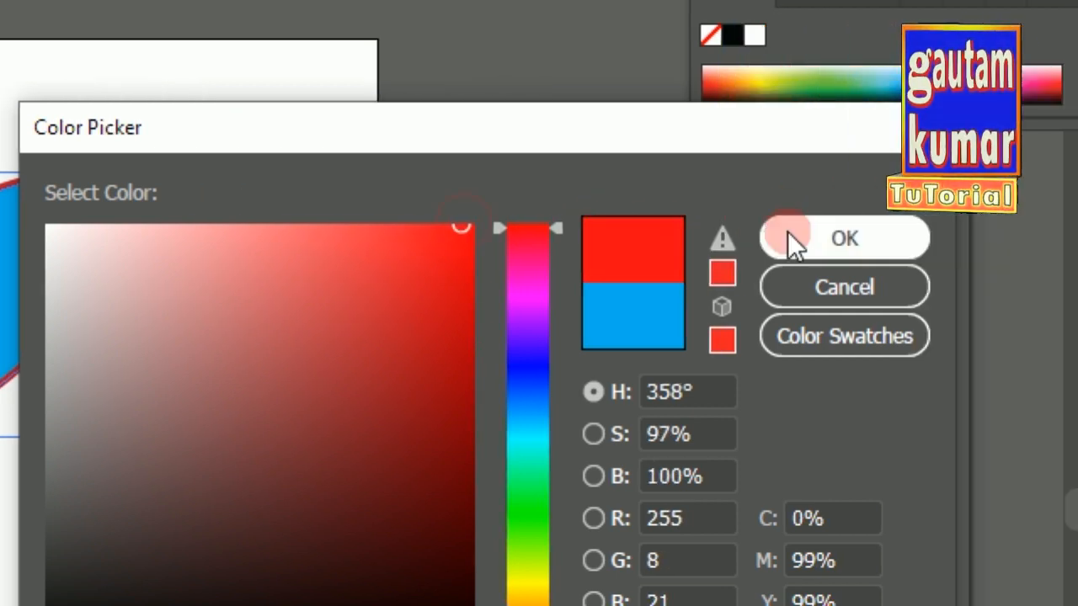
click(960, 239)
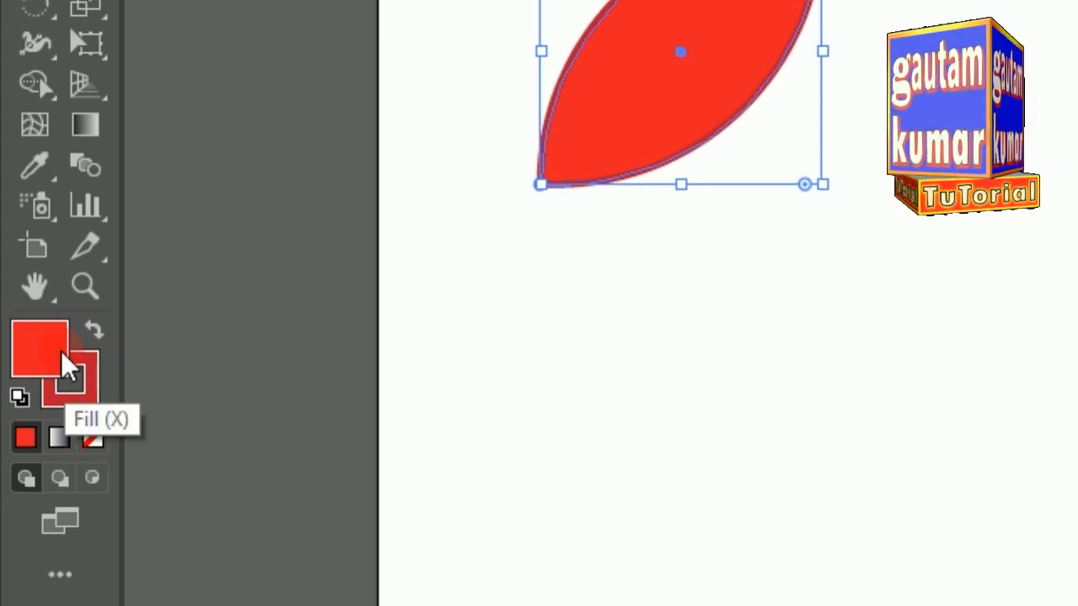
Step: Remove the leaf's fill, then swap its fill and stroke and swap them back
click(93, 439)
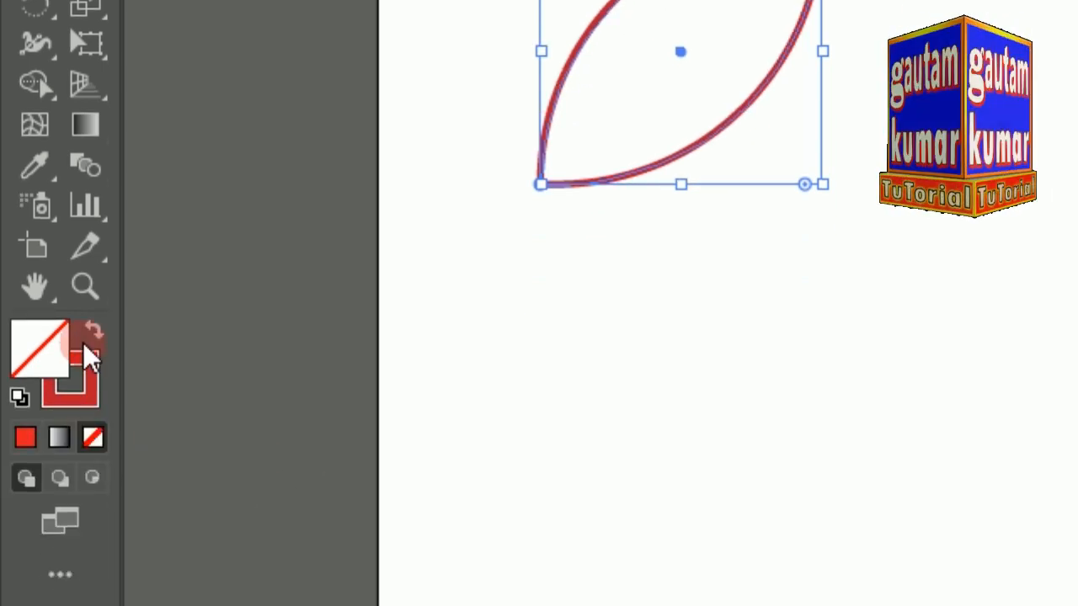
click(94, 328)
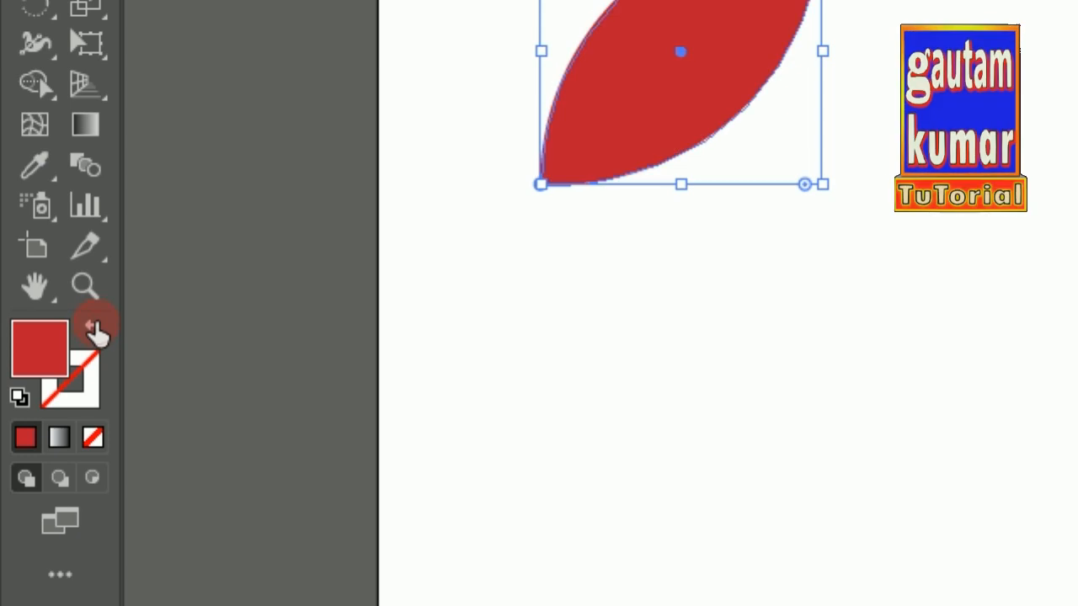
click(95, 334)
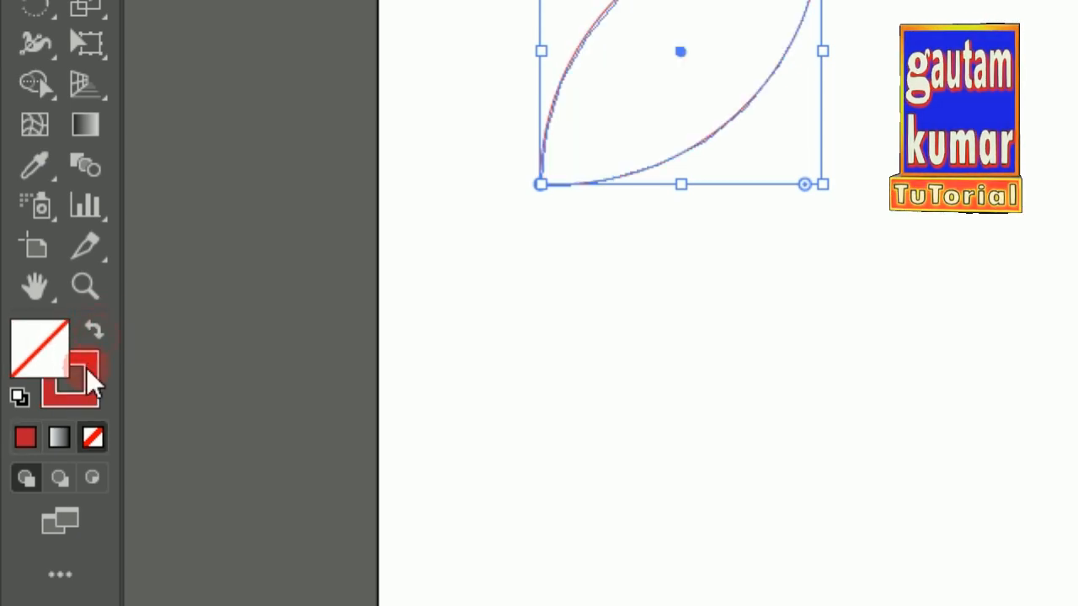
Step: Change the leaf's stroke color to a saturated blue with a hue of 252°
click(98, 379)
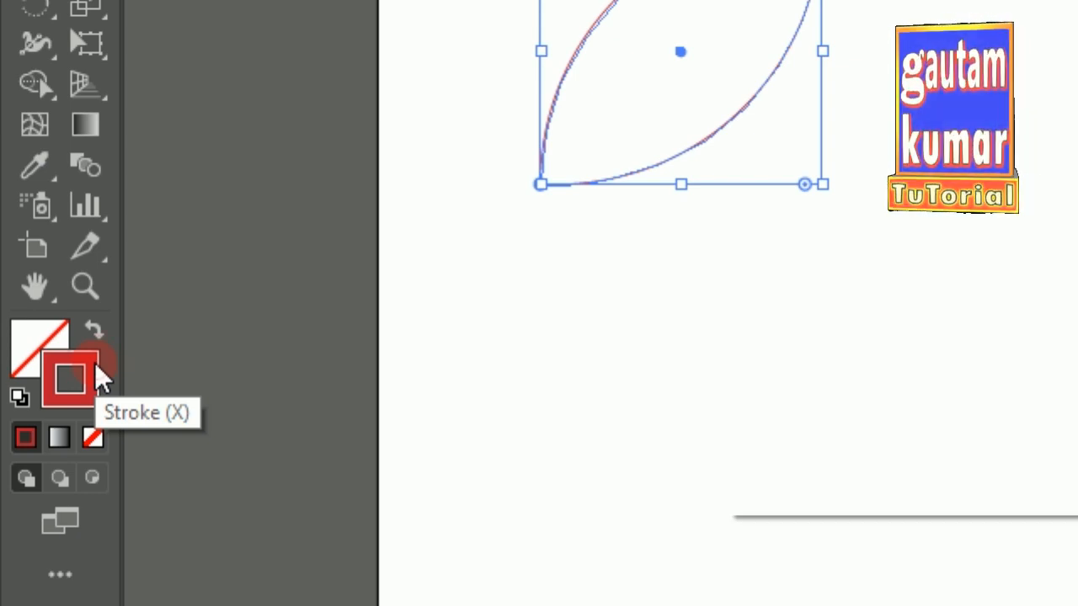
double_click(98, 378)
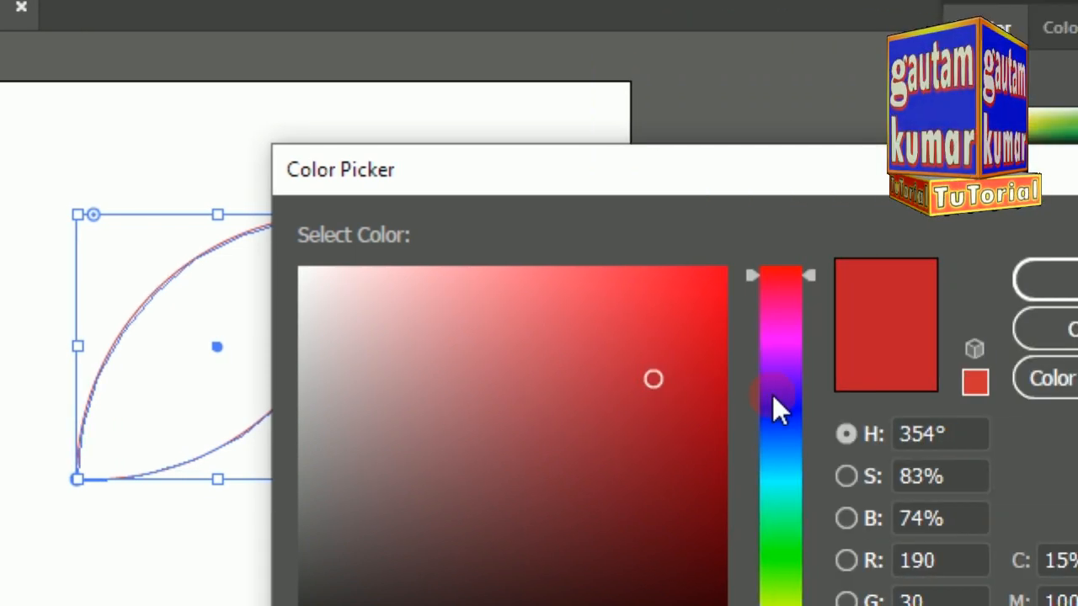
click(865, 396)
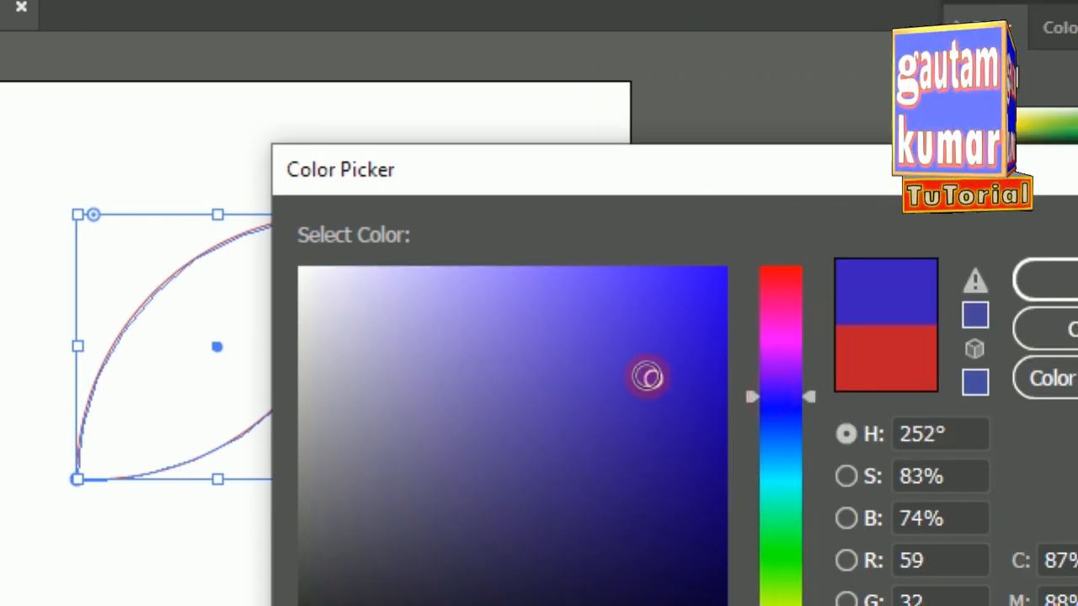
drag(647, 377, 733, 270)
click(1062, 285)
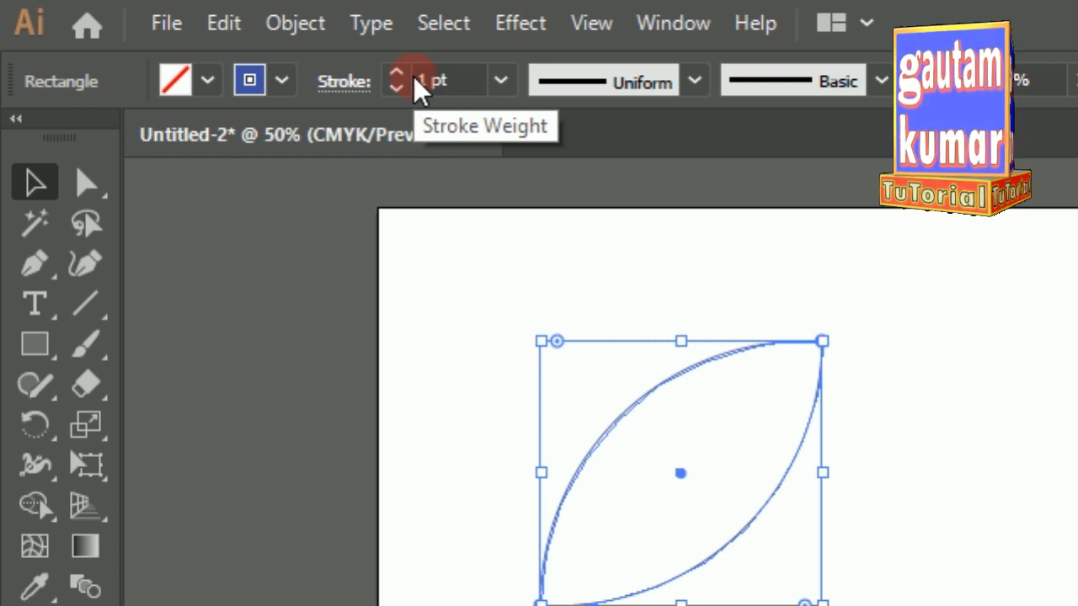
Step: Set the leaf's stroke weight to 8 pt
click(396, 74)
click(396, 74)
click(396, 74)
click(396, 74)
click(395, 74)
click(395, 75)
click(396, 74)
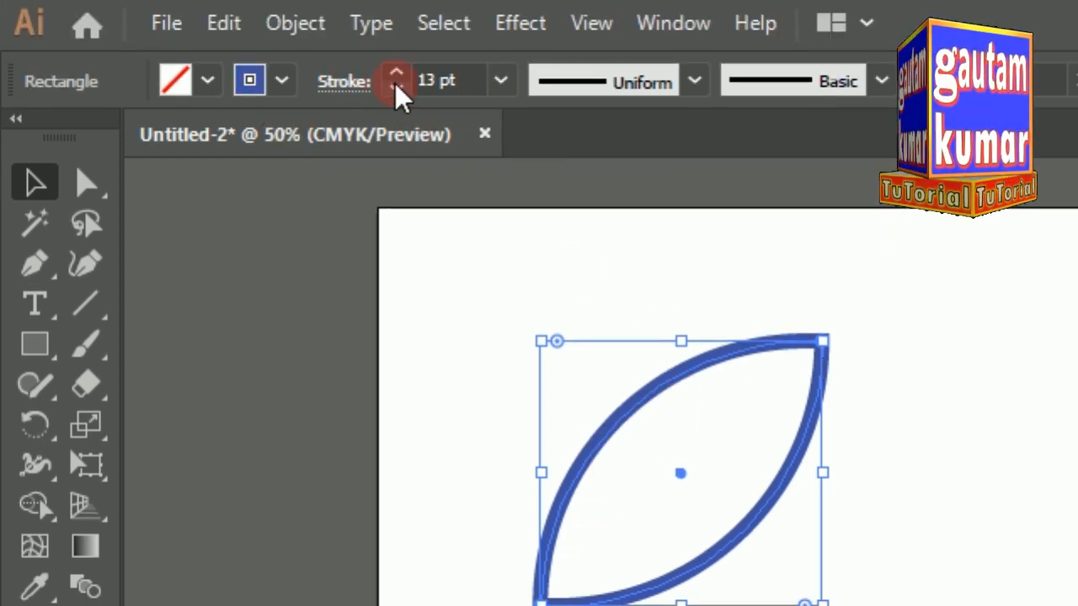
click(396, 90)
click(395, 90)
click(396, 89)
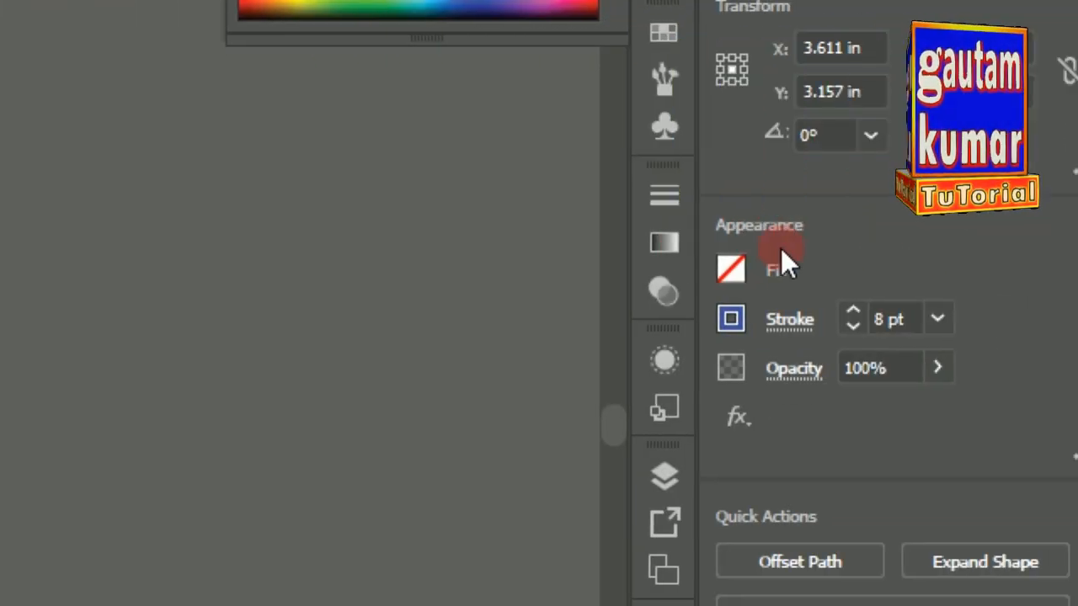
Step: Fill the leaf with the green color swatch
click(732, 268)
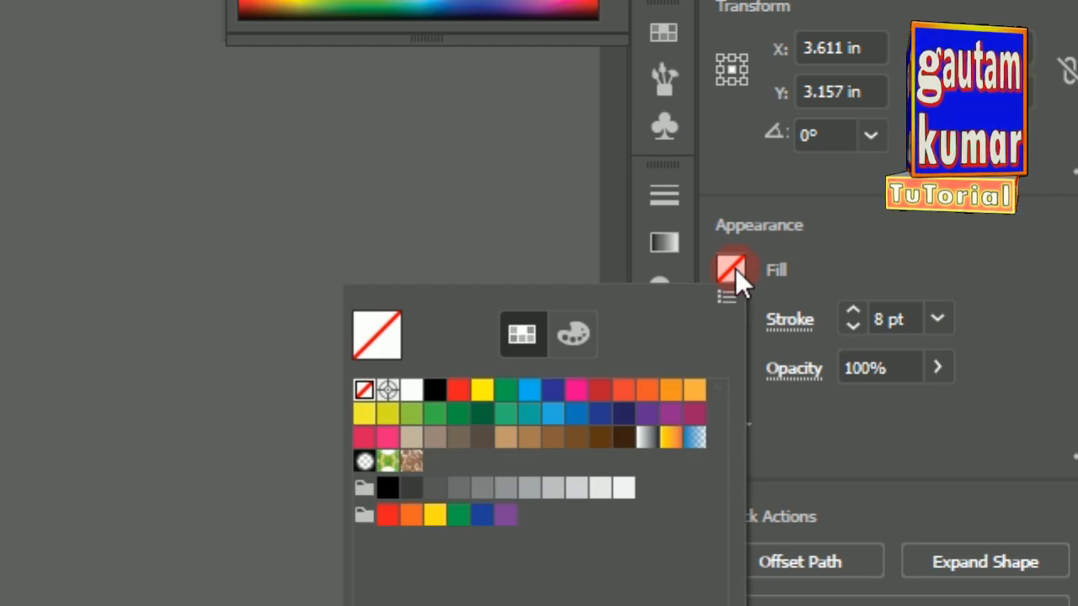
click(508, 391)
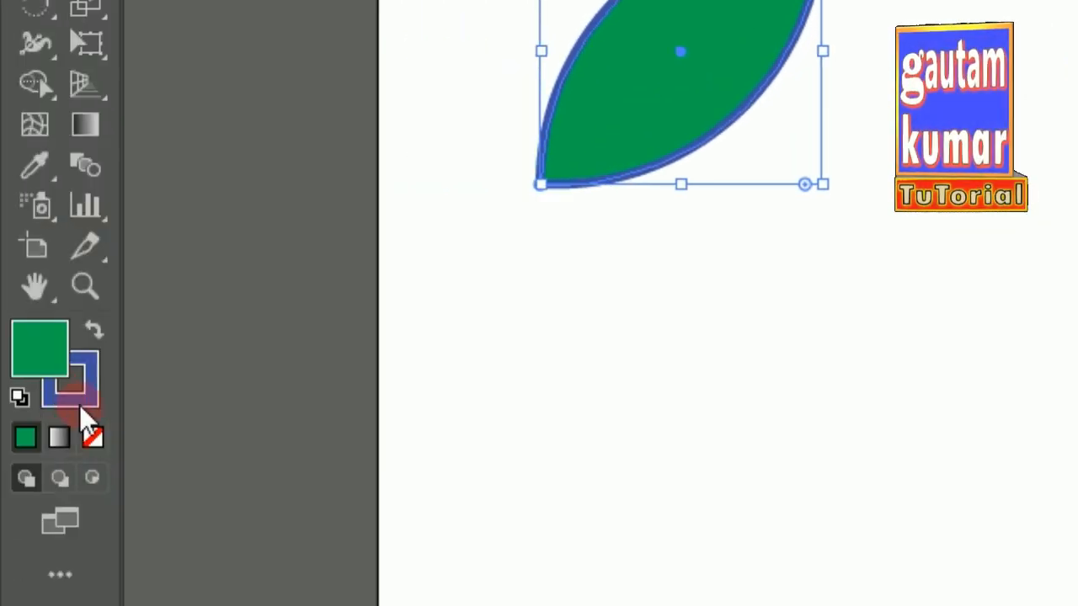
click(82, 406)
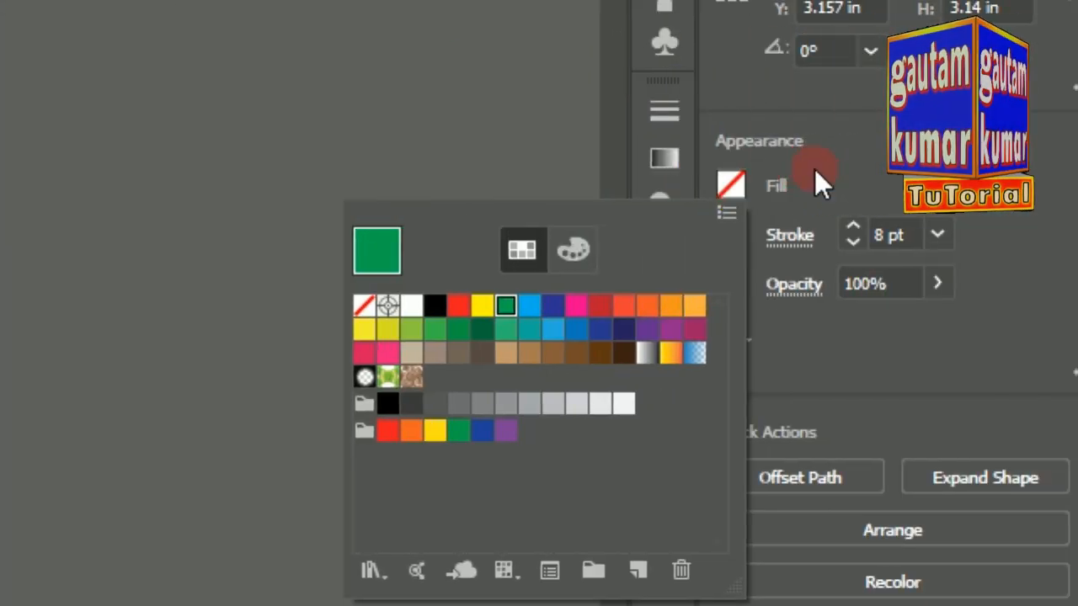
click(815, 176)
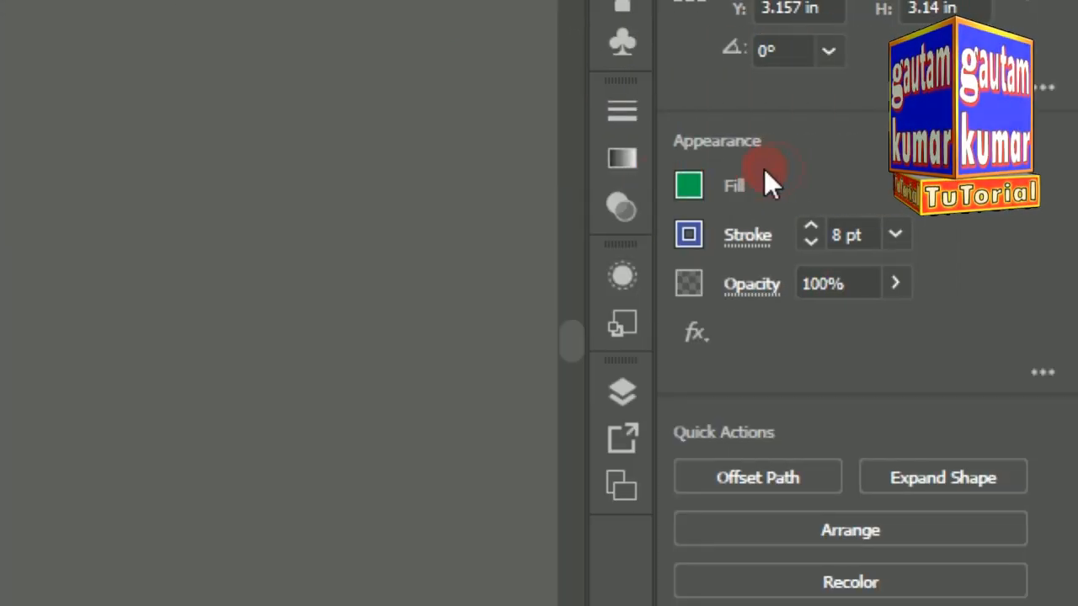
Step: Change the leaf's stroke color to the red swatch
click(723, 233)
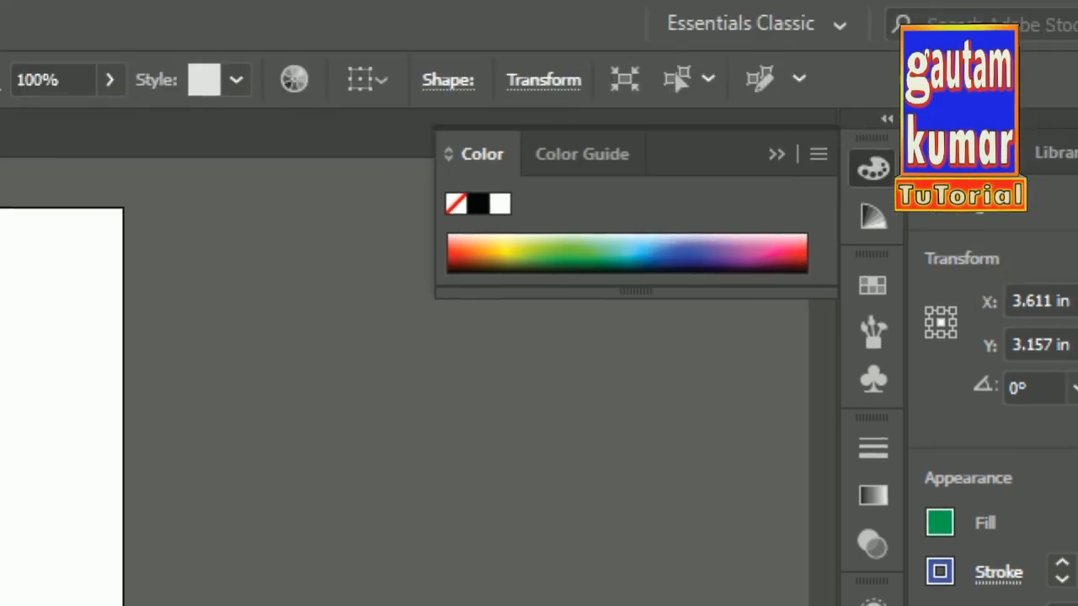
click(817, 410)
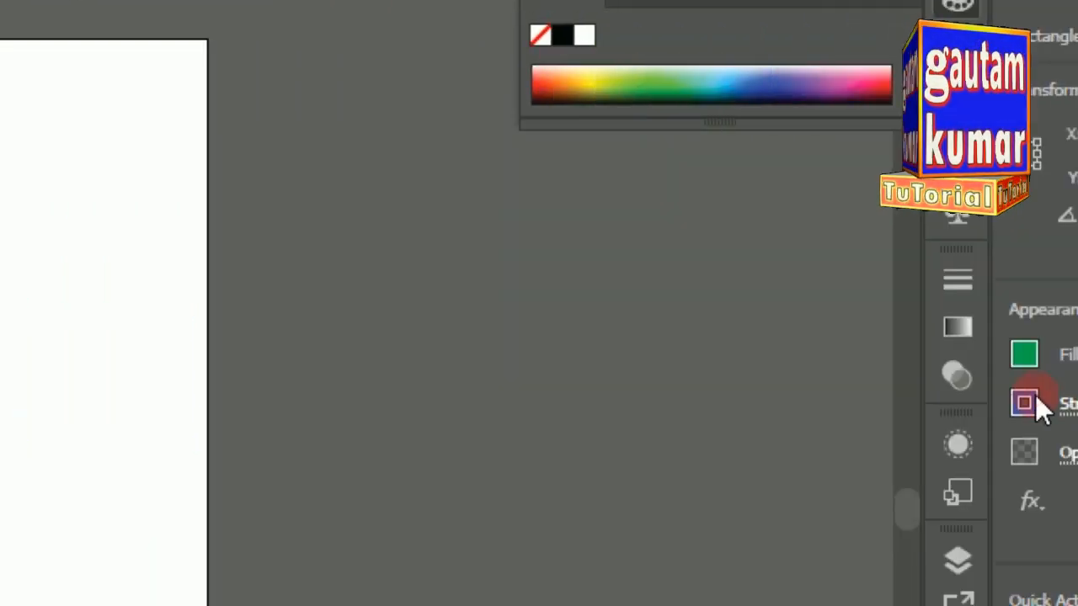
click(852, 403)
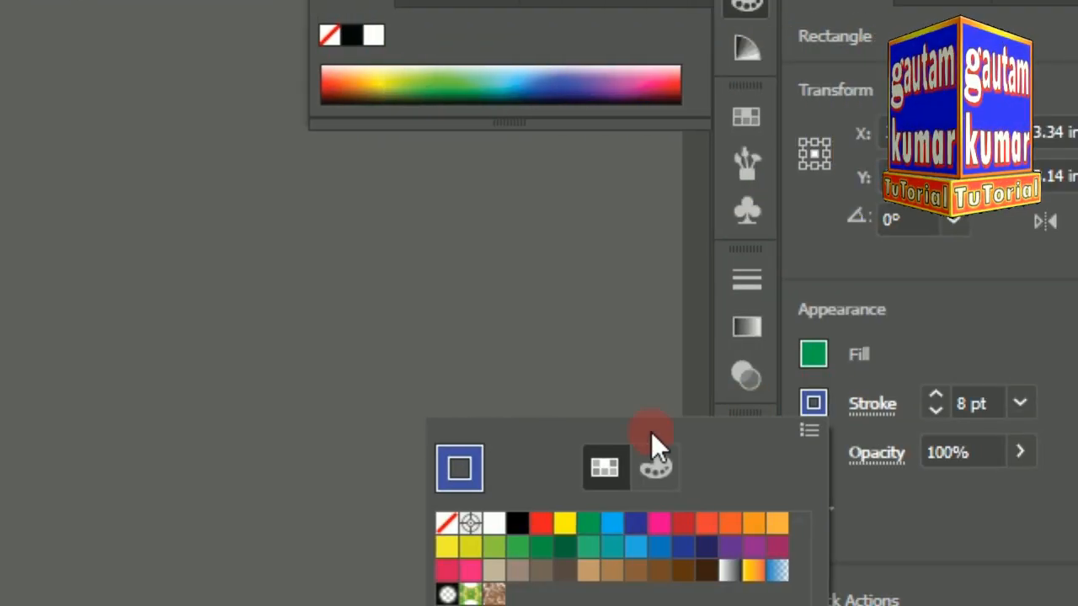
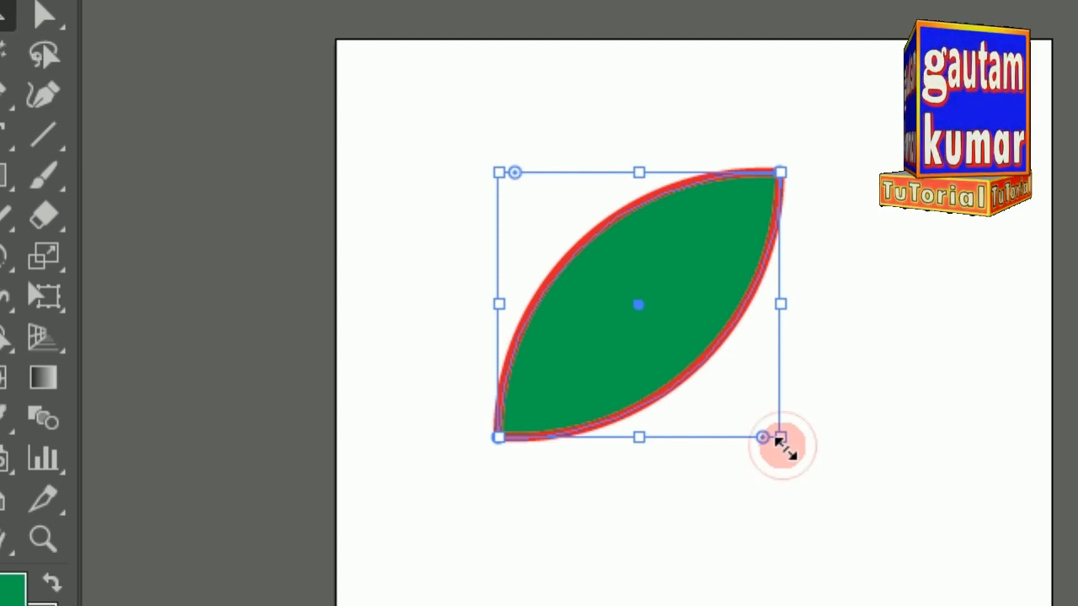
Step: Scale the leaf down and rotate it counterclockwise until it stands upright
drag(782, 445, 737, 388)
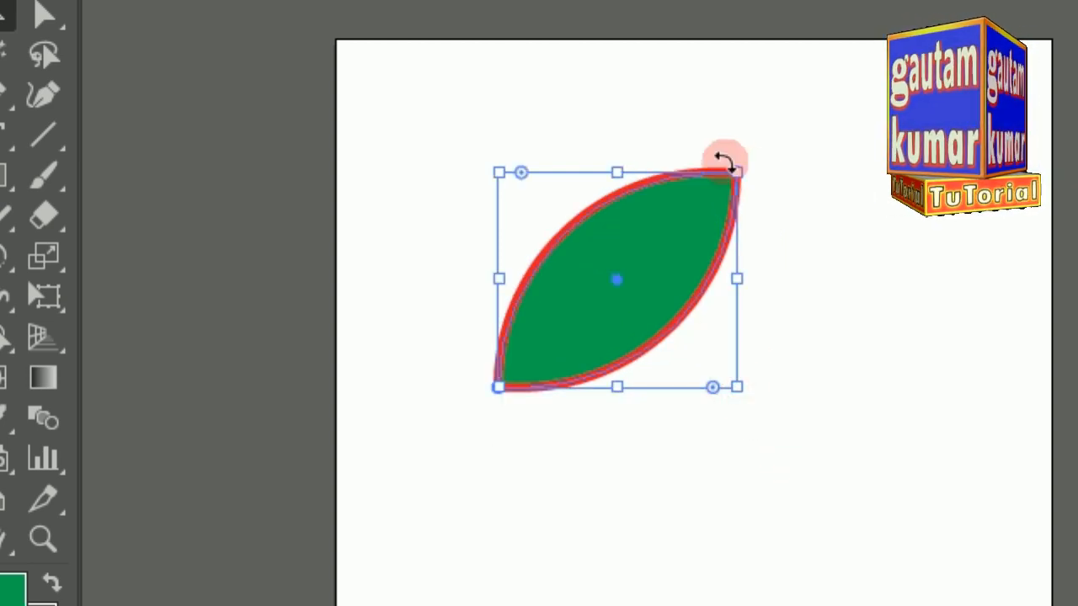
drag(738, 161, 638, 128)
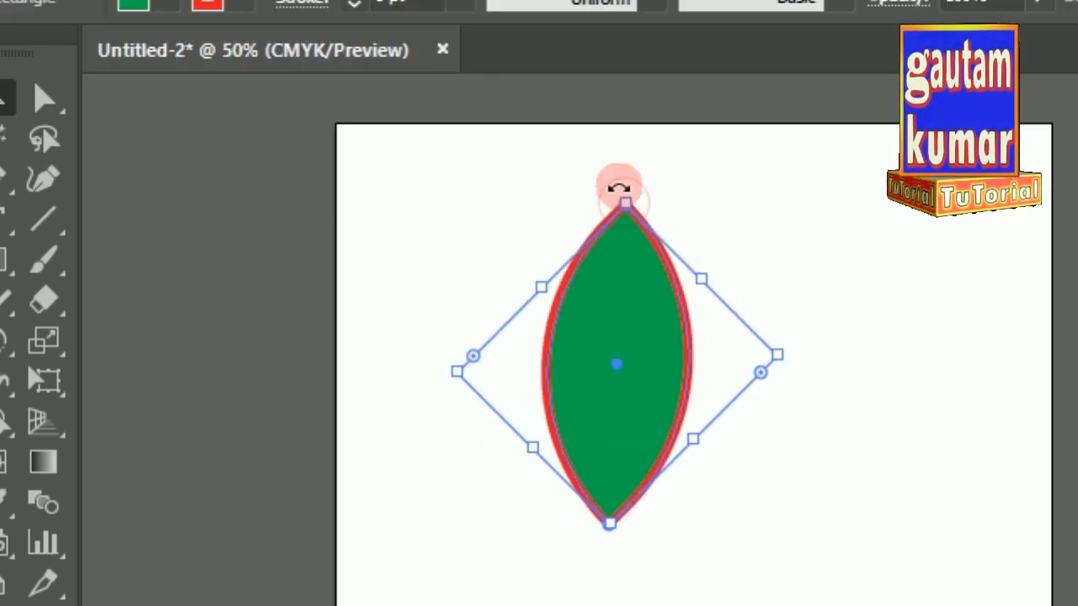
mouse_move(626, 191)
mouse_down()
mouse_move(760, 222)
mouse_move(782, 241)
mouse_move(621, 188)
mouse_up()
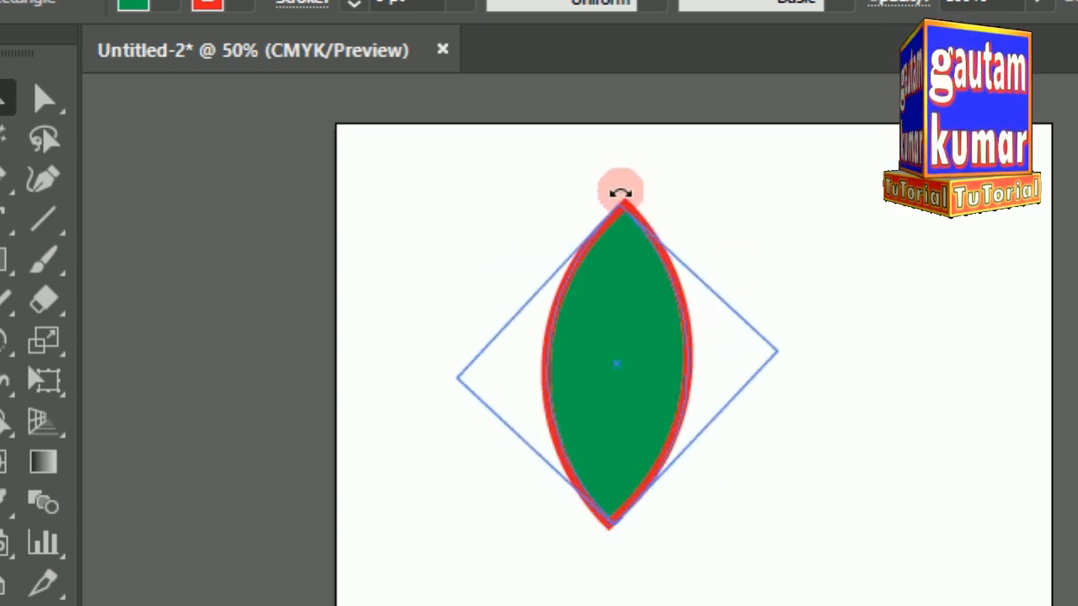
drag(778, 349, 687, 355)
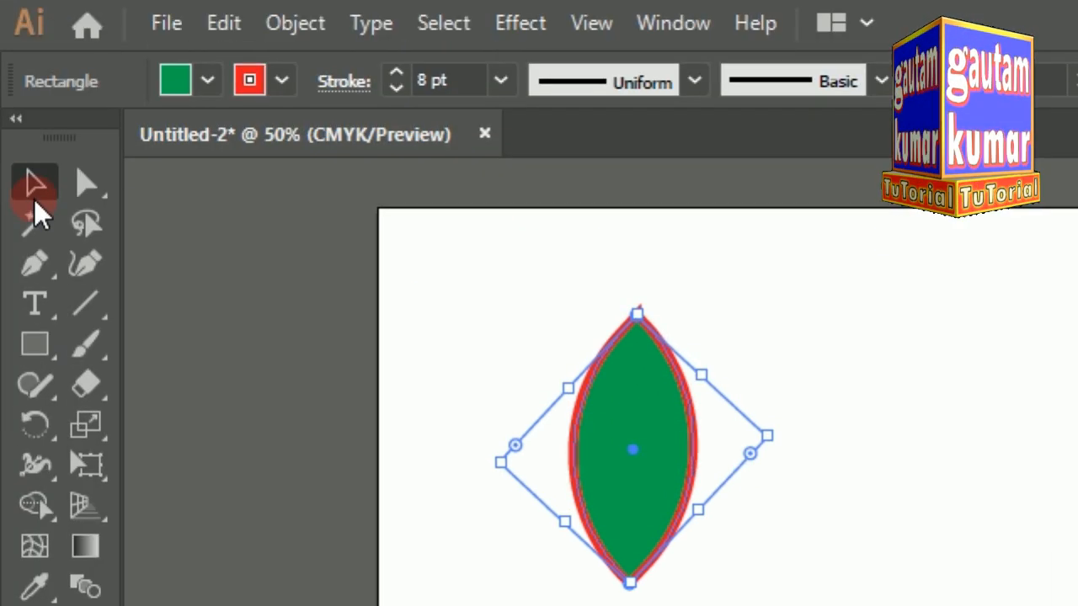
Step: Move the upright leaf slightly down and to the right on the artboard and lower its opacity to make it semi-transparent
click(37, 427)
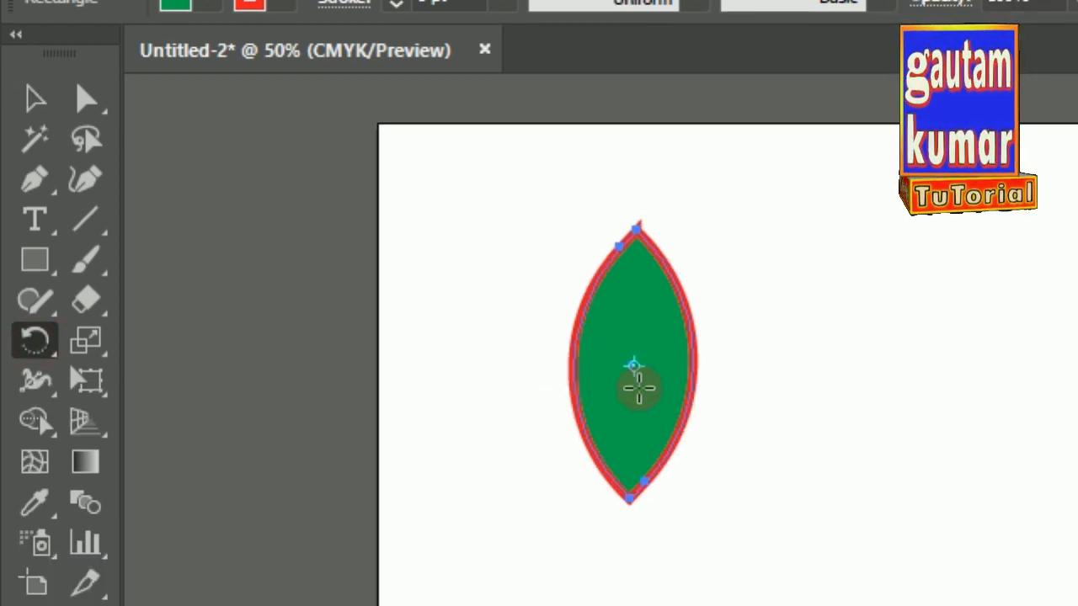
click(36, 98)
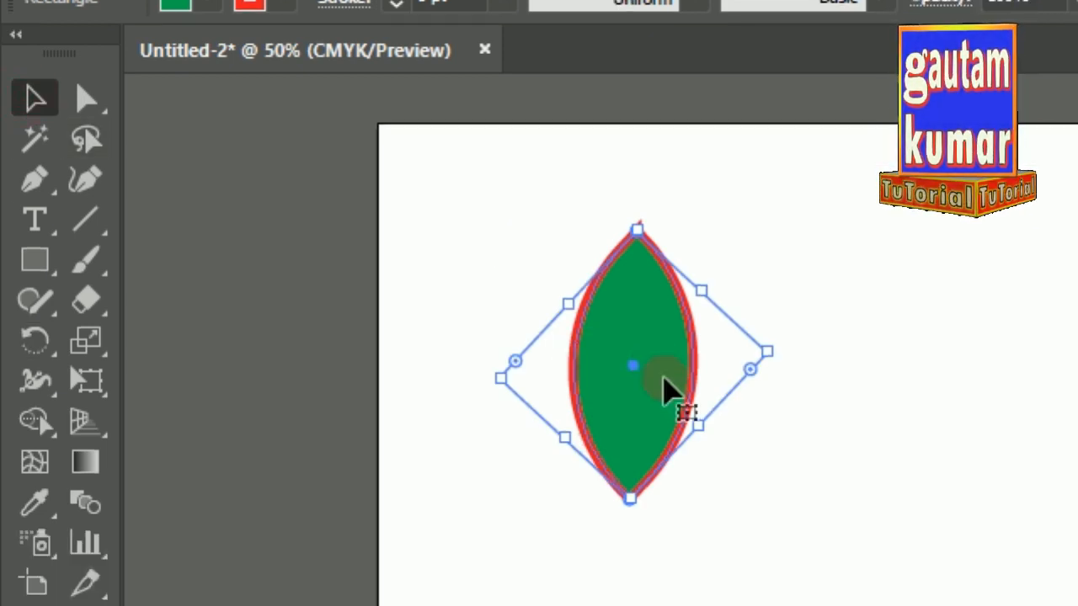
drag(659, 402, 677, 411)
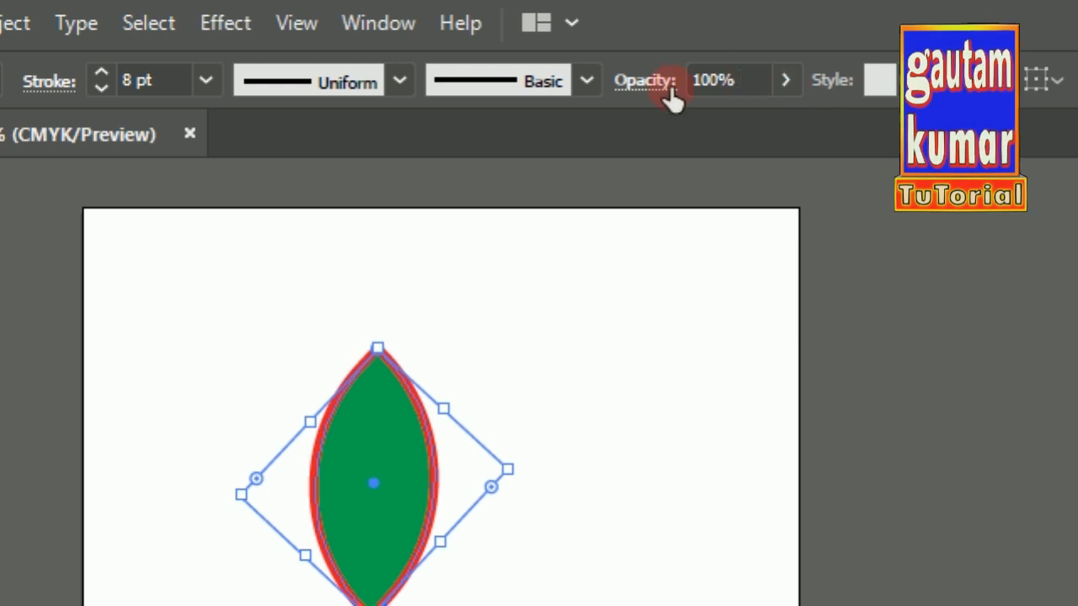
click(789, 83)
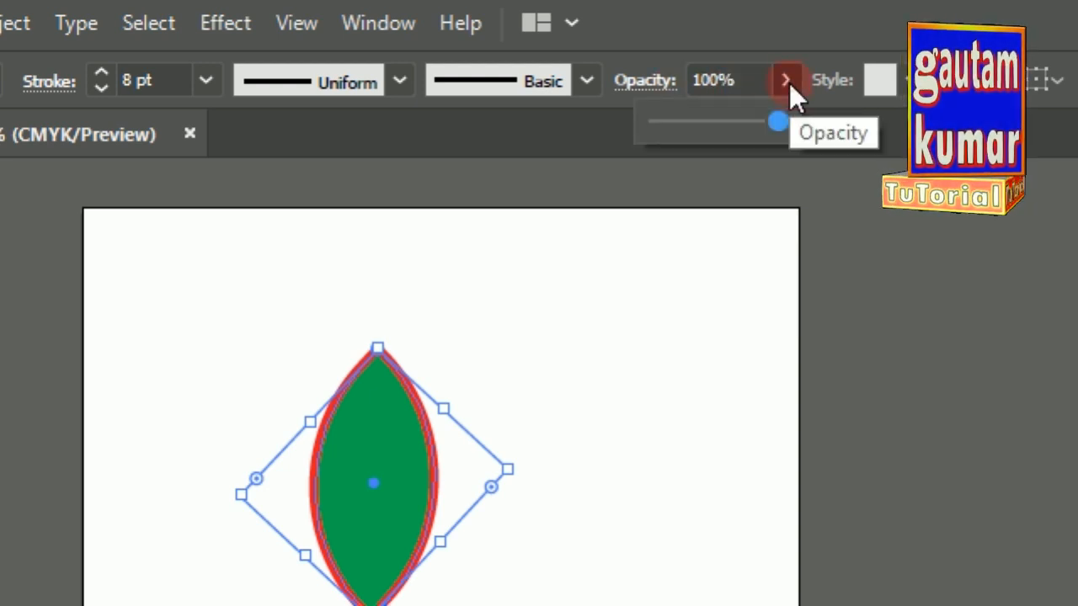
drag(775, 118, 718, 123)
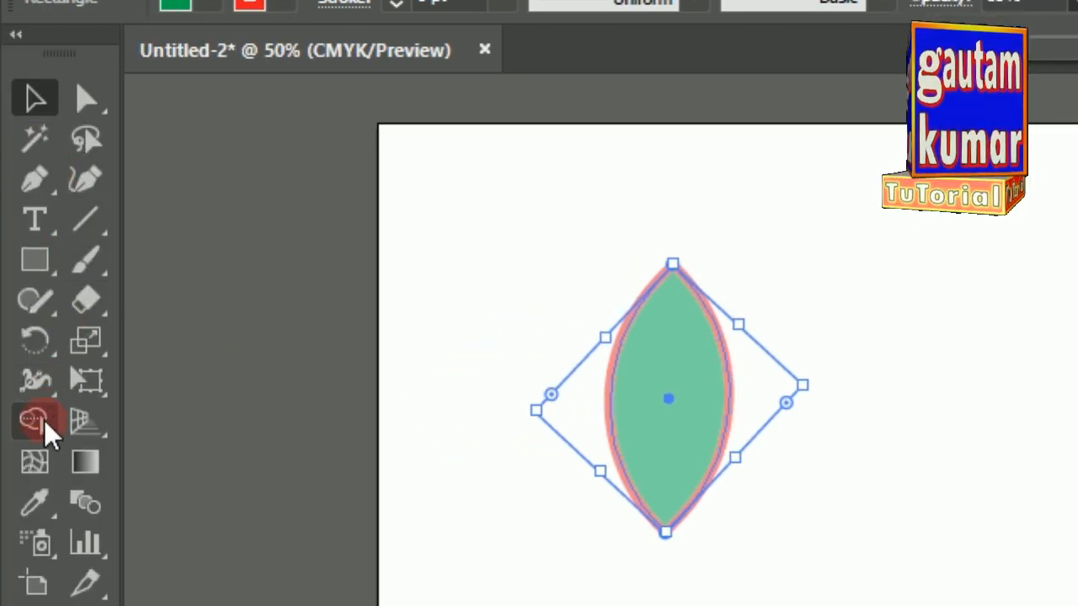
Step: Rotate the leaf freely around its center with the Rotate tool and bring it back to nearly upright
click(42, 349)
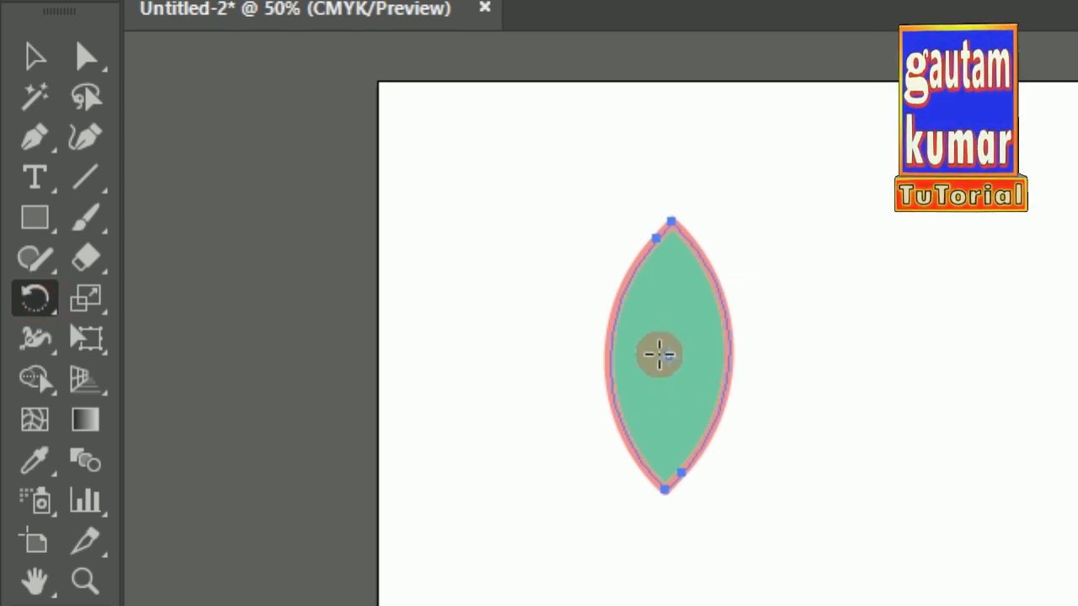
drag(679, 482, 829, 423)
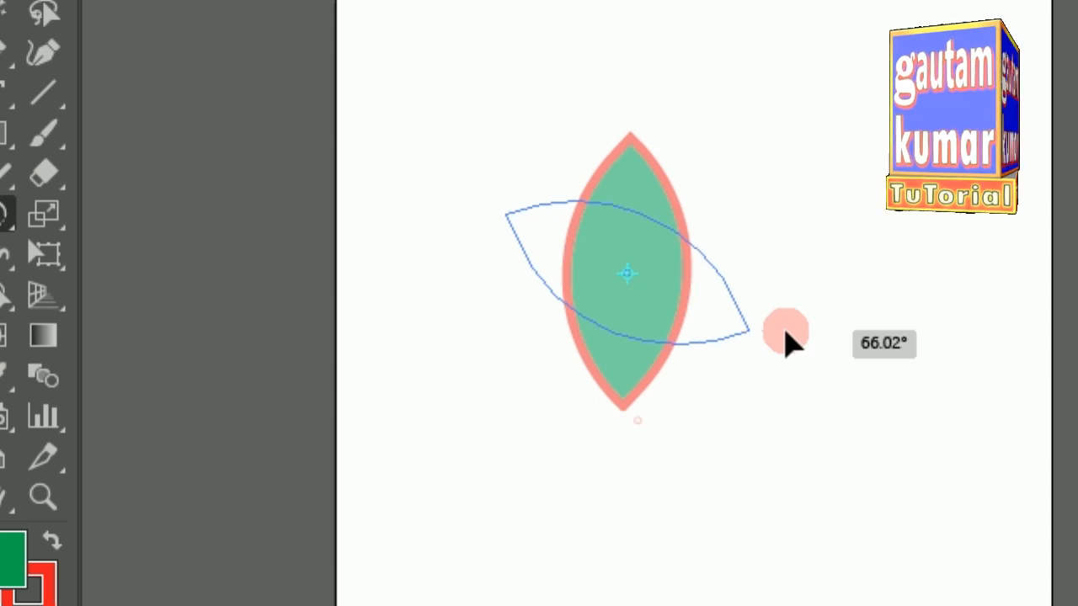
drag(788, 341, 627, 401)
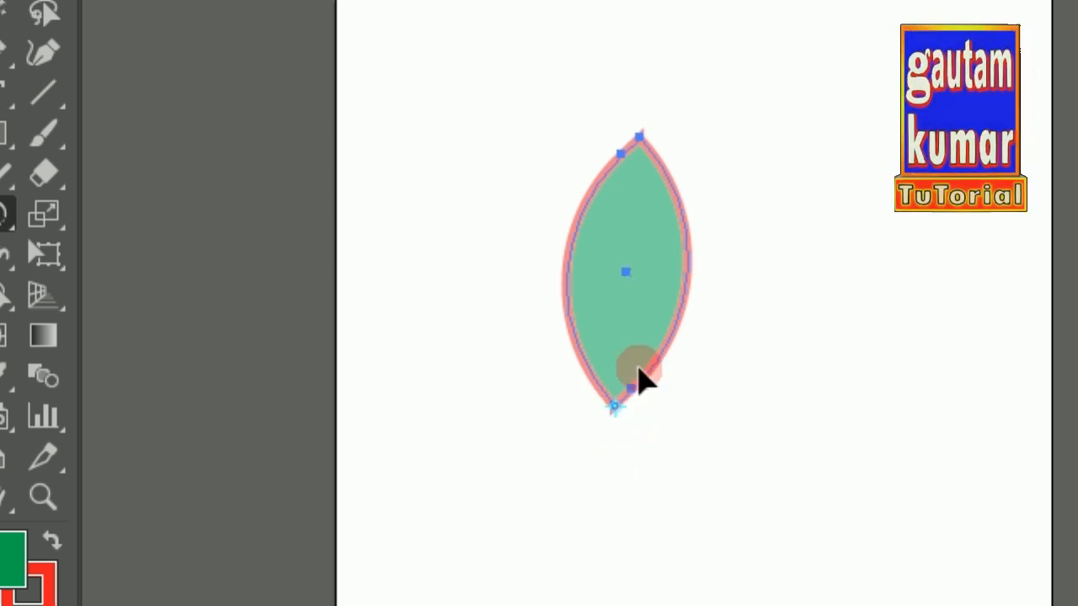
Step: Rotate the leaf around its bottom tip, swinging it to both sides and bringing it back to upright
drag(641, 139, 732, 286)
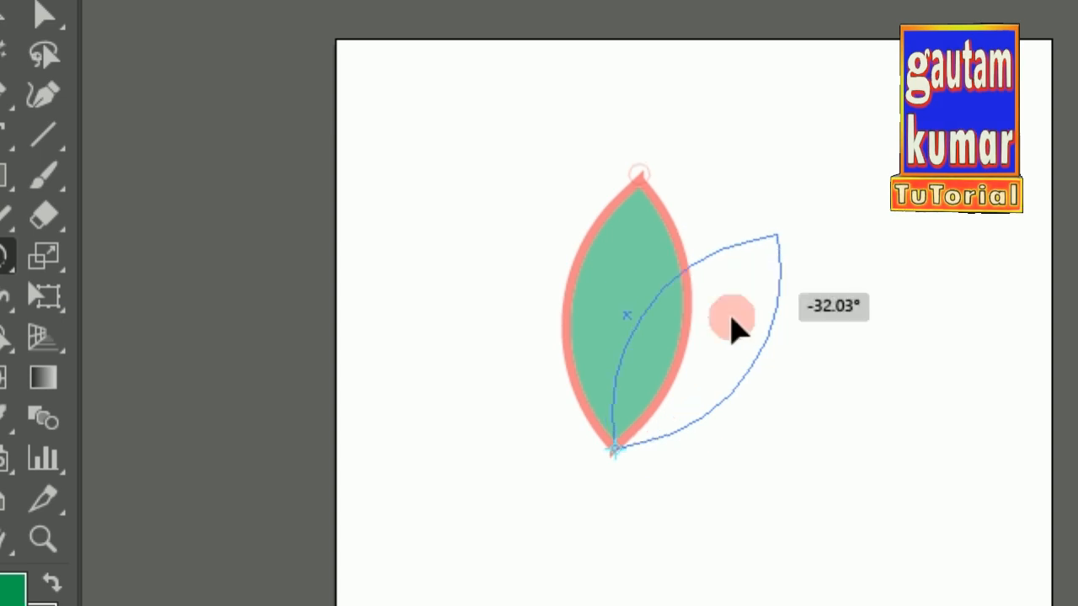
drag(732, 329, 568, 445)
drag(567, 392, 614, 384)
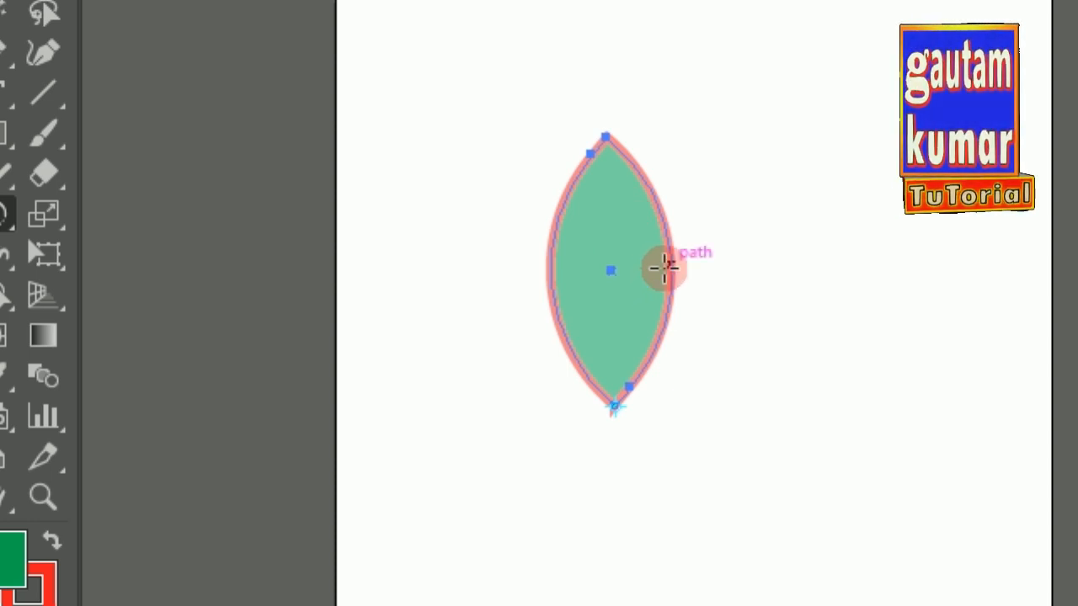
Step: Move the rotation pivot to the leaf's right edge and try rotating the leaf around that point
click(667, 266)
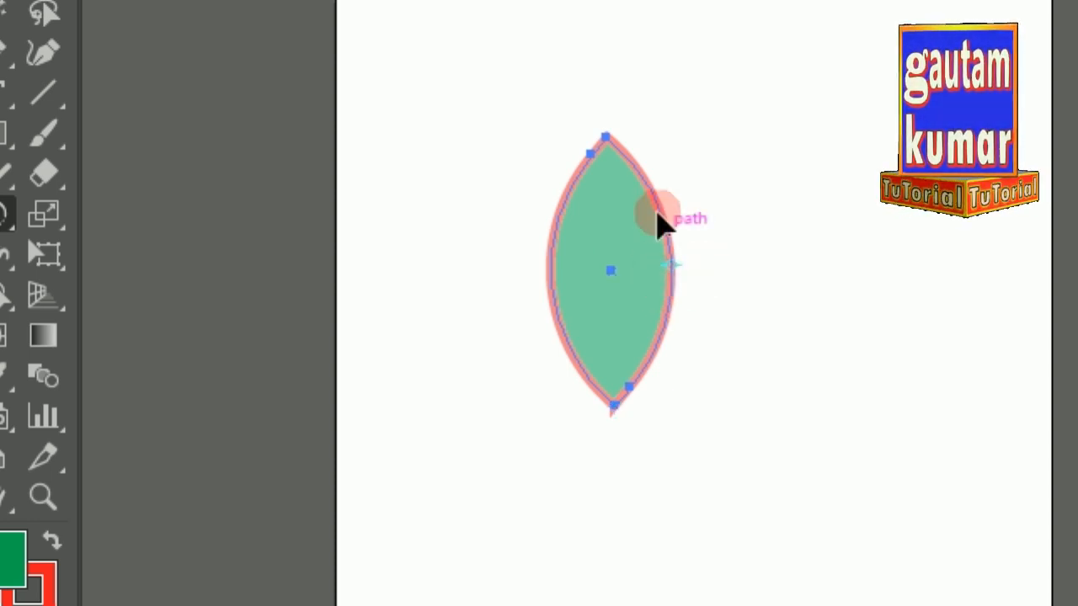
drag(606, 183, 665, 282)
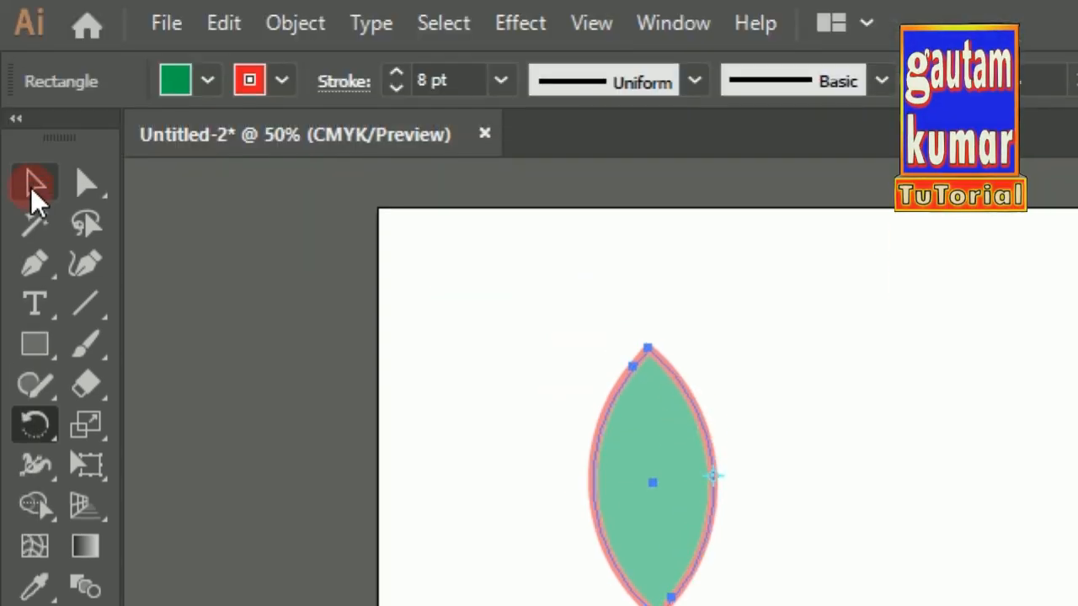
click(2, 13)
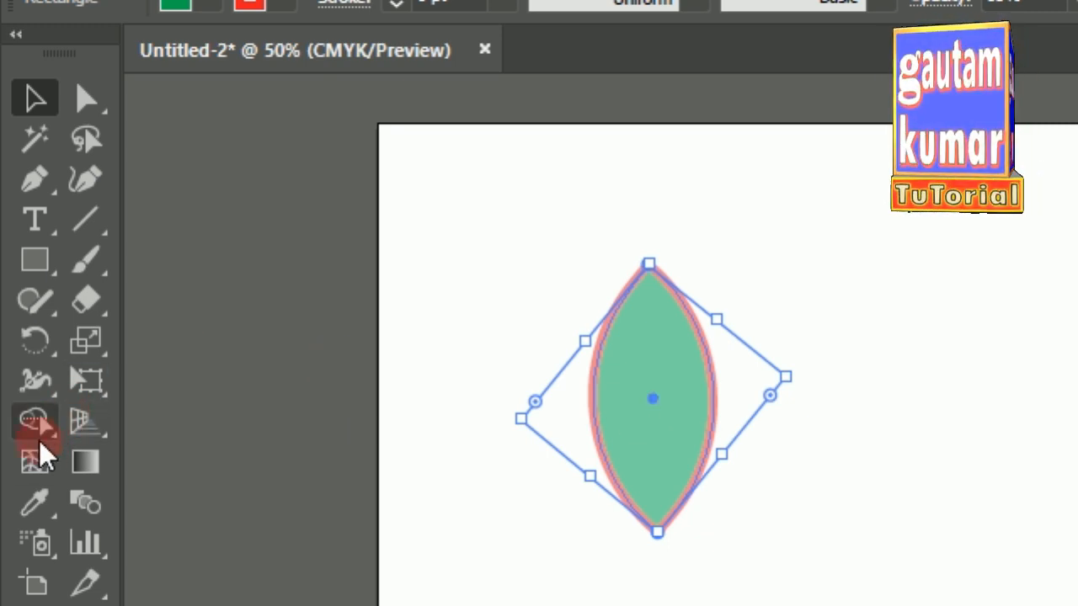
Step: Set the rotation pivot at the leaf's bottom tip and rotate a copy of the leaf clockwise so it partly overlaps the original
click(36, 341)
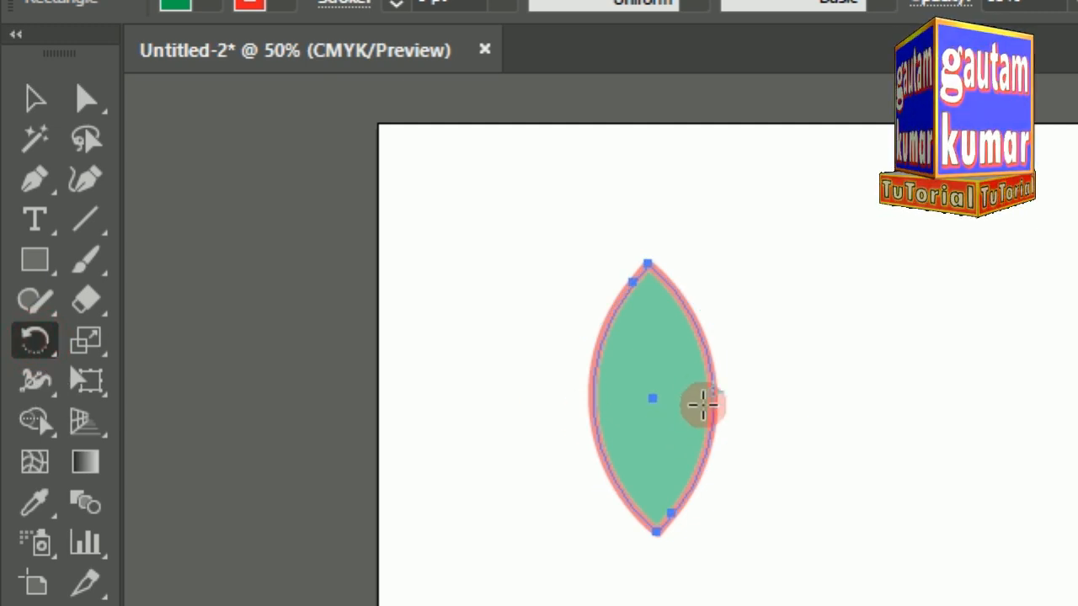
click(655, 529)
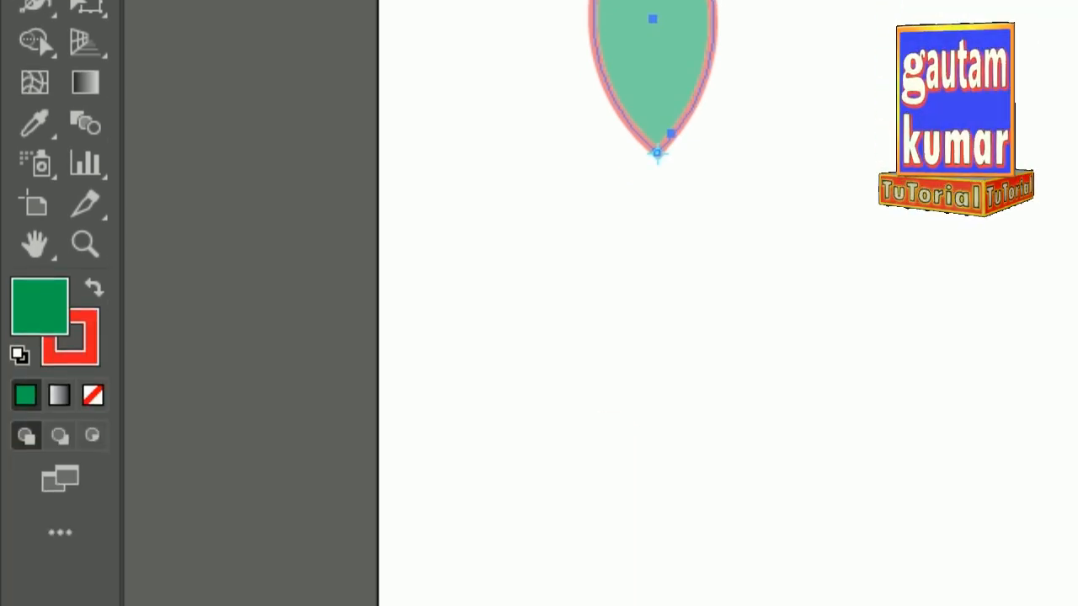
click(440, 602)
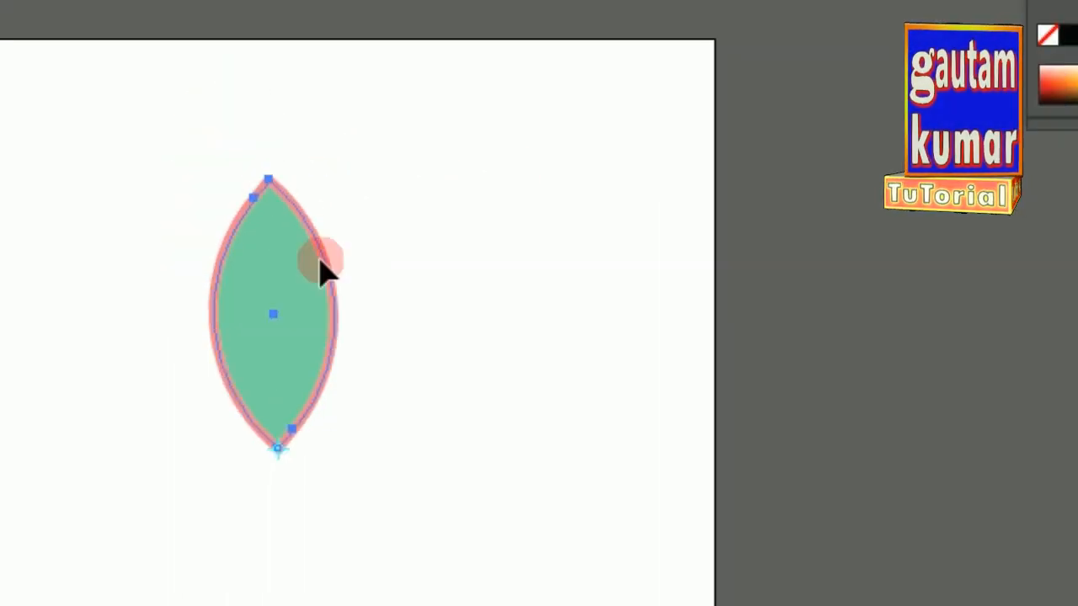
drag(271, 180, 379, 215)
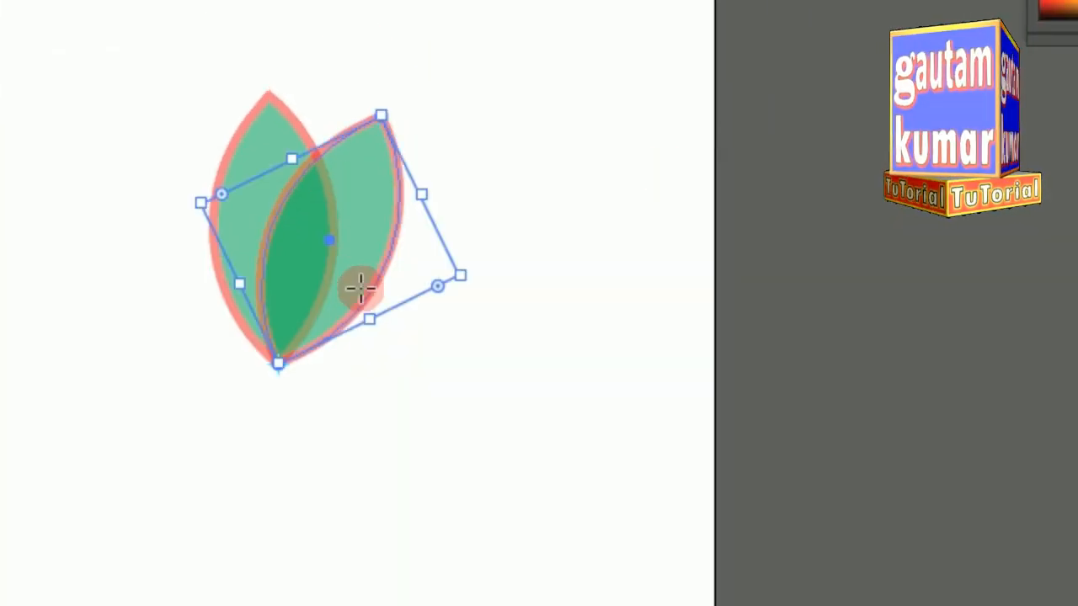
Step: Repeat the rotated copy around the bottom tip until the leaves form a full circular flower
key(ctrl+d)
key(ctrl+d)
key(ctrl+d)
key(ctrl+d)
key(ctrl+d)
key(ctrl+d)
key(ctrl+d)
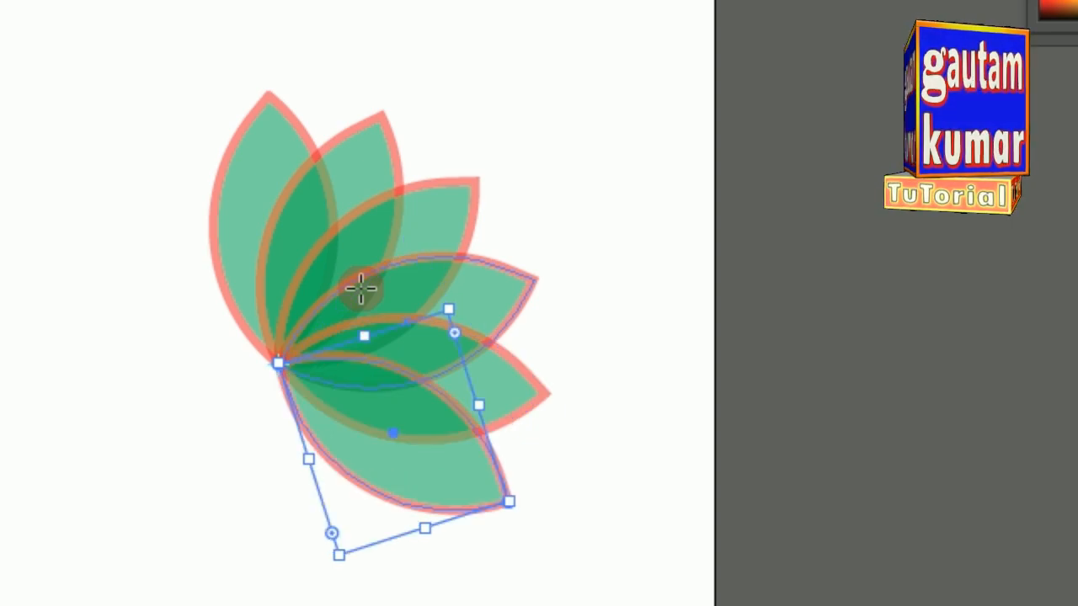
key(ctrl+d)
key(ctrl+d)
key(ctrl+d)
key(ctrl+d)
key(ctrl+d)
key(ctrl+d)
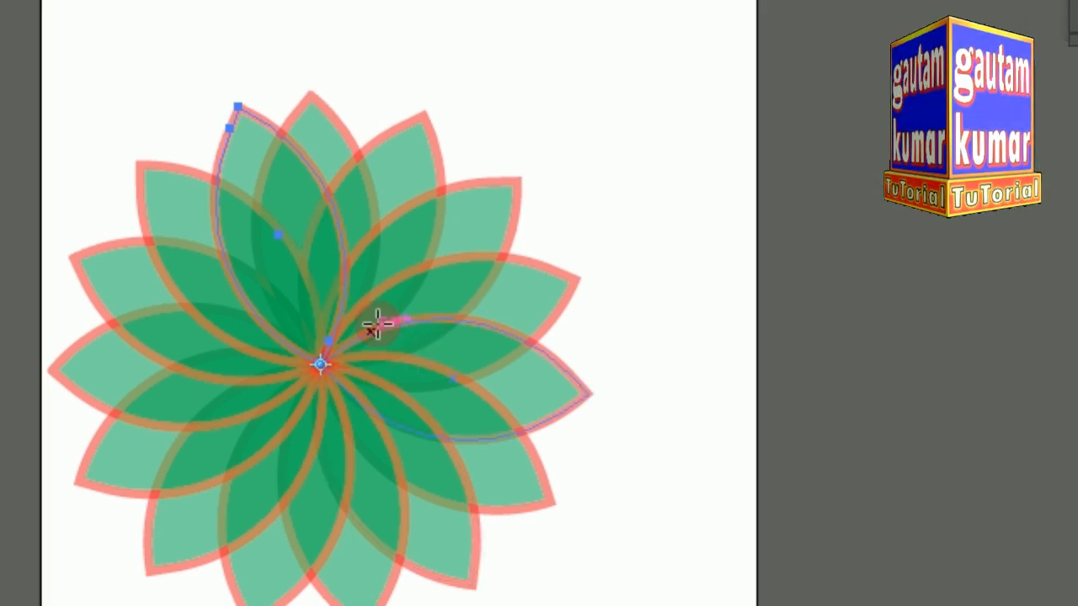
Step: Set the last petal's opacity to 100% and fill it with orange
key(v)
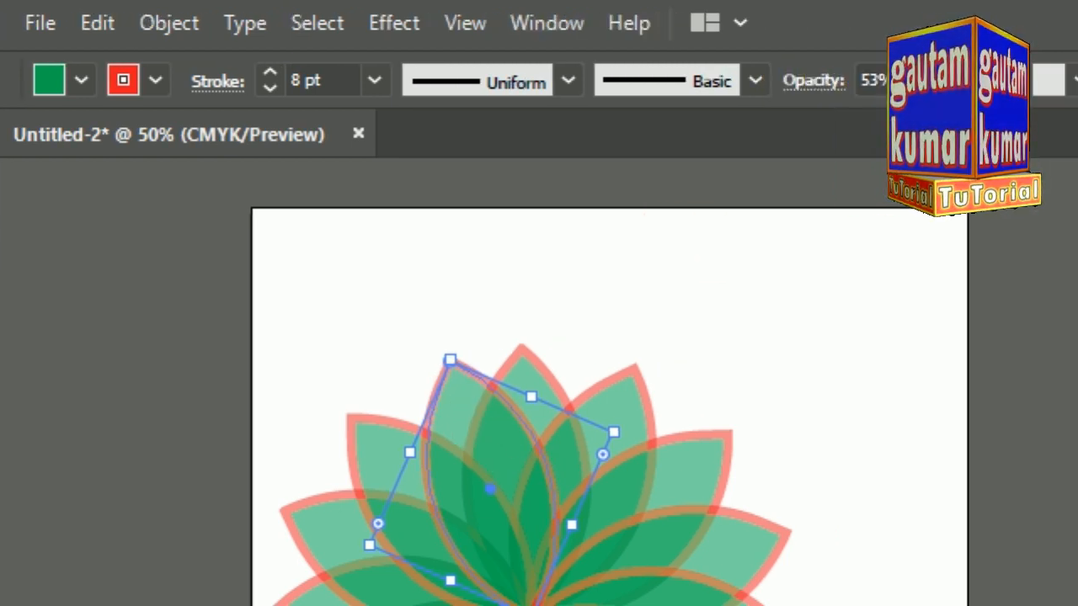
click(827, 82)
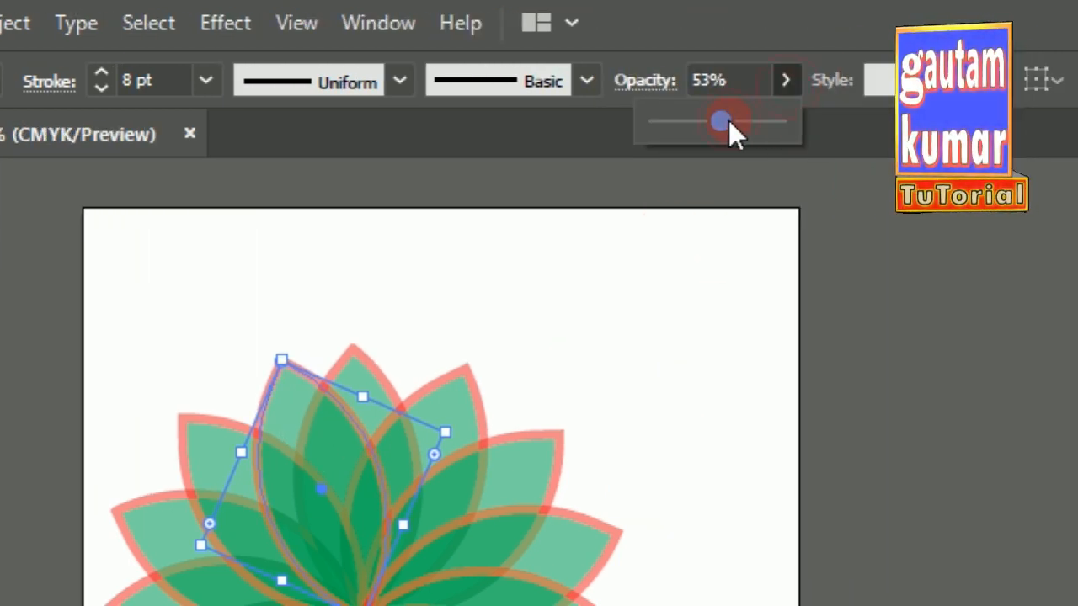
drag(763, 121, 841, 123)
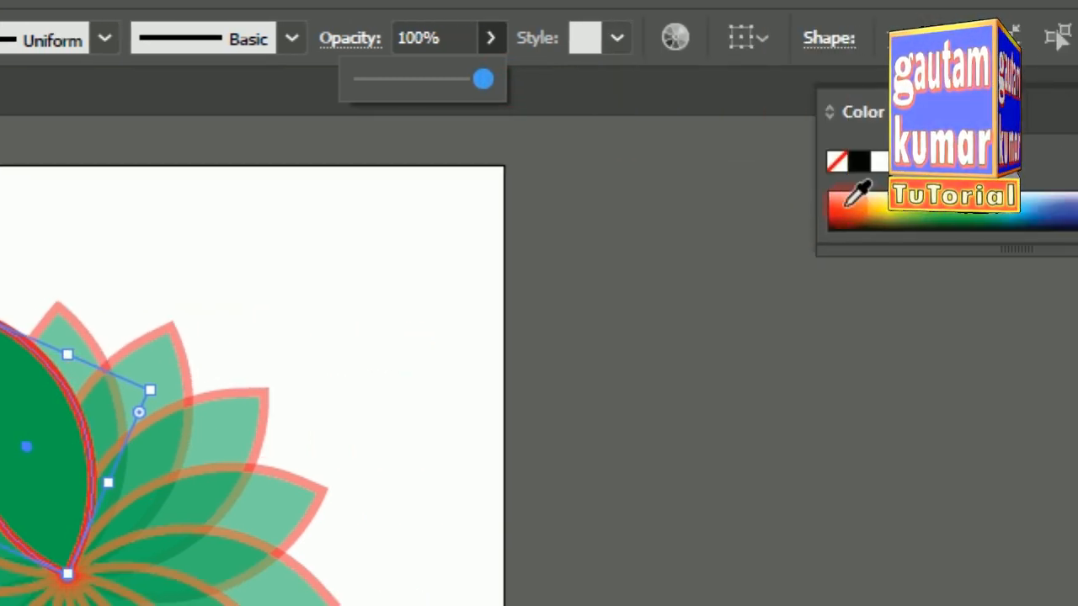
click(815, 194)
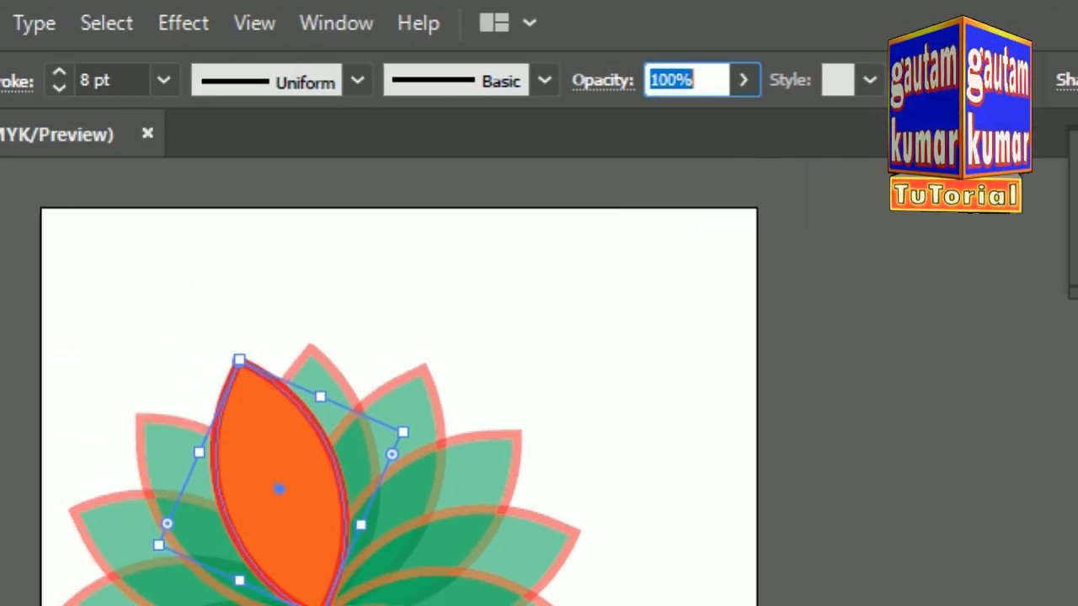
Step: Select all the petals of the flower and group them
drag(12, 237, 752, 605)
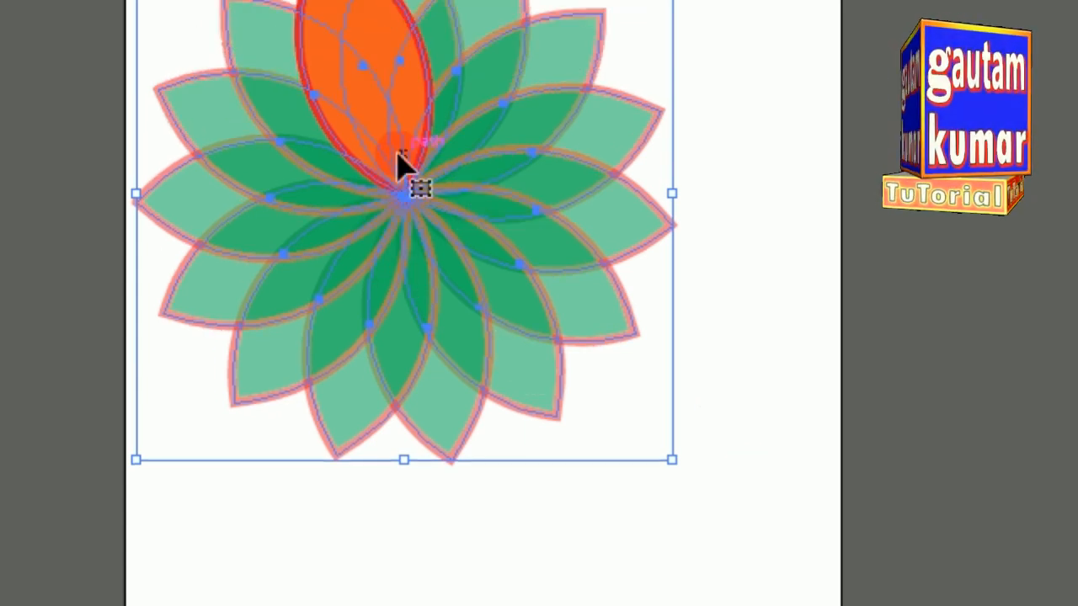
right_click(398, 73)
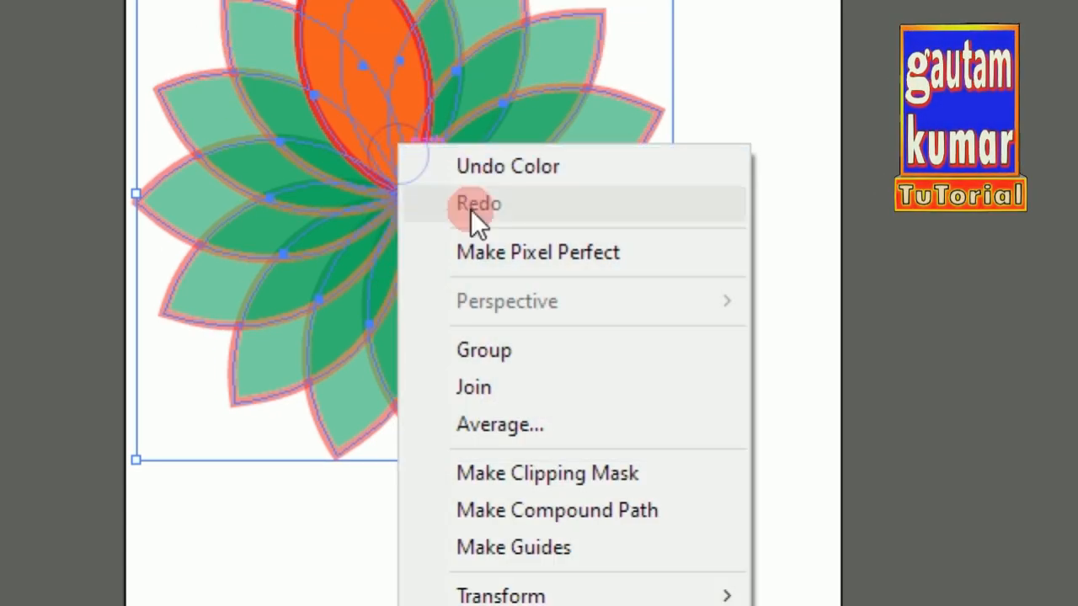
click(481, 354)
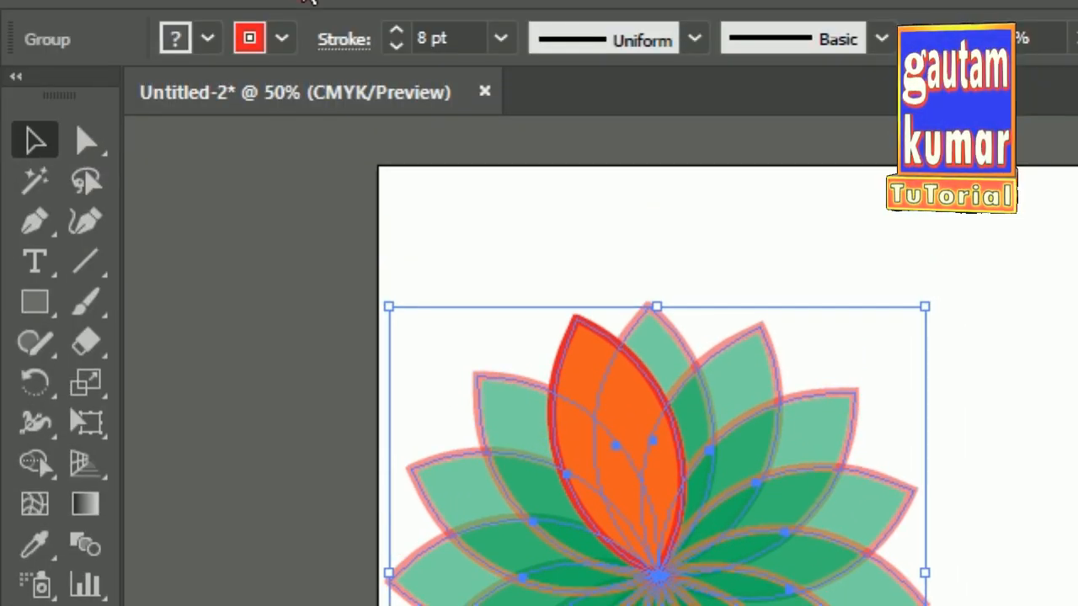
Step: Ungroup the flower and group its petals again
click(299, 22)
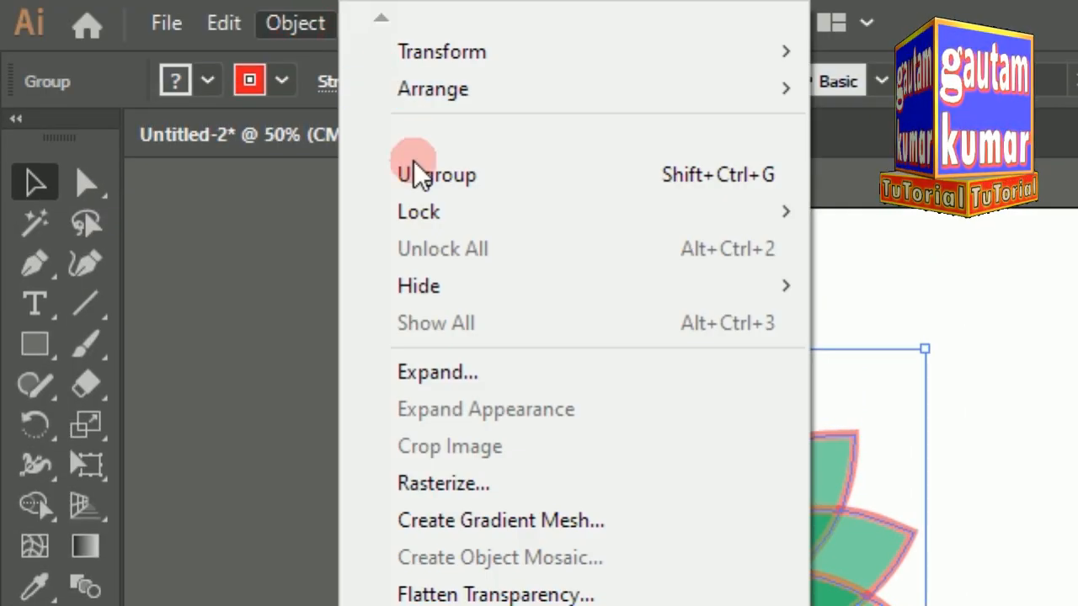
click(543, 194)
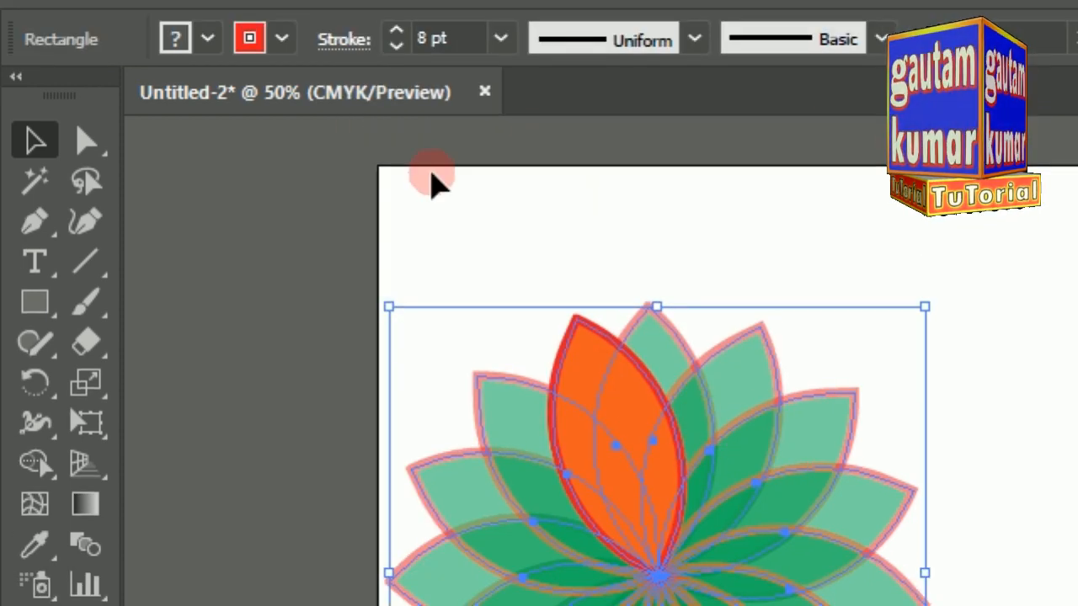
click(310, 28)
click(392, 141)
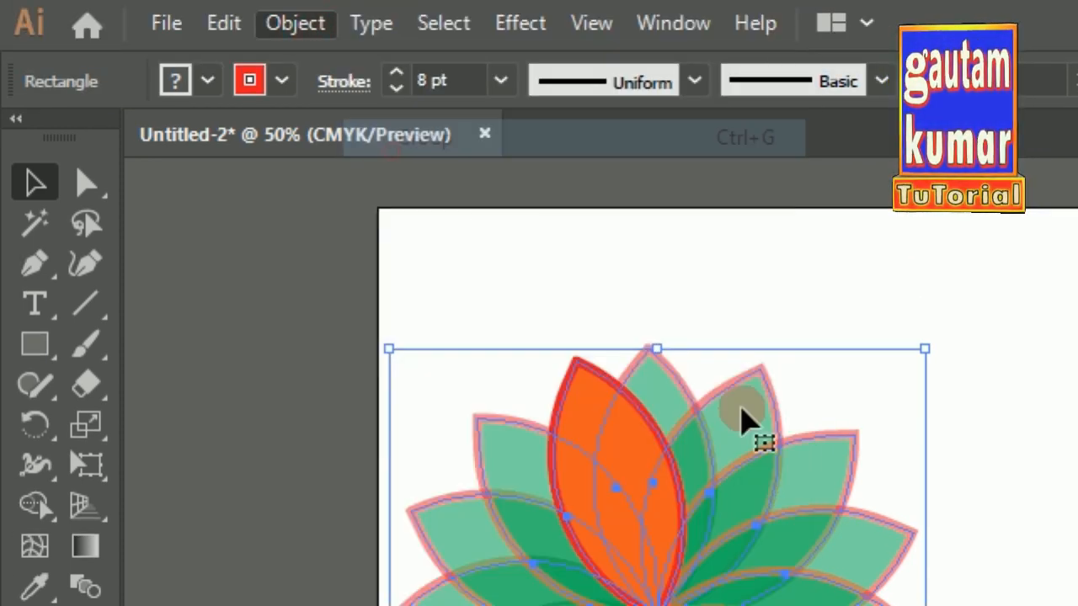
Step: Move the grouped flower sideways so it hangs over the artboard's right edge, and deselect it
drag(716, 500, 1065, 505)
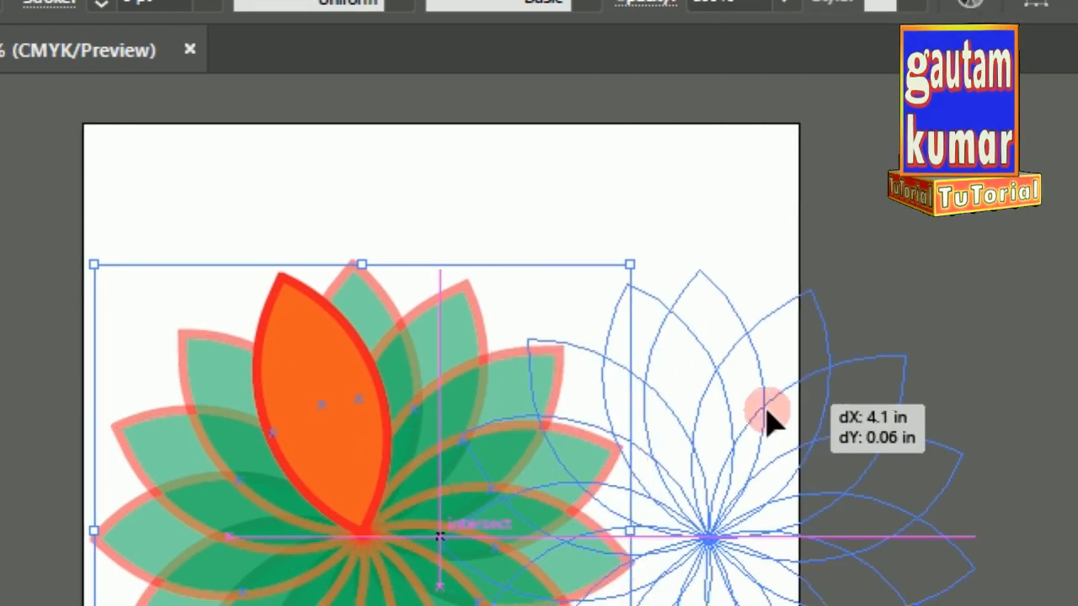
drag(767, 412, 950, 396)
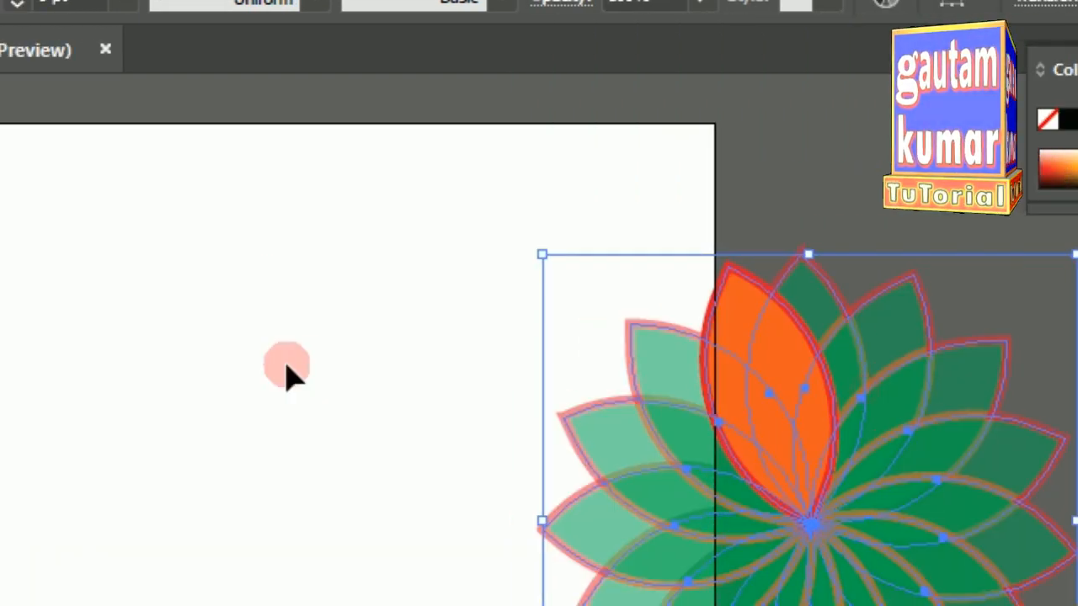
click(290, 364)
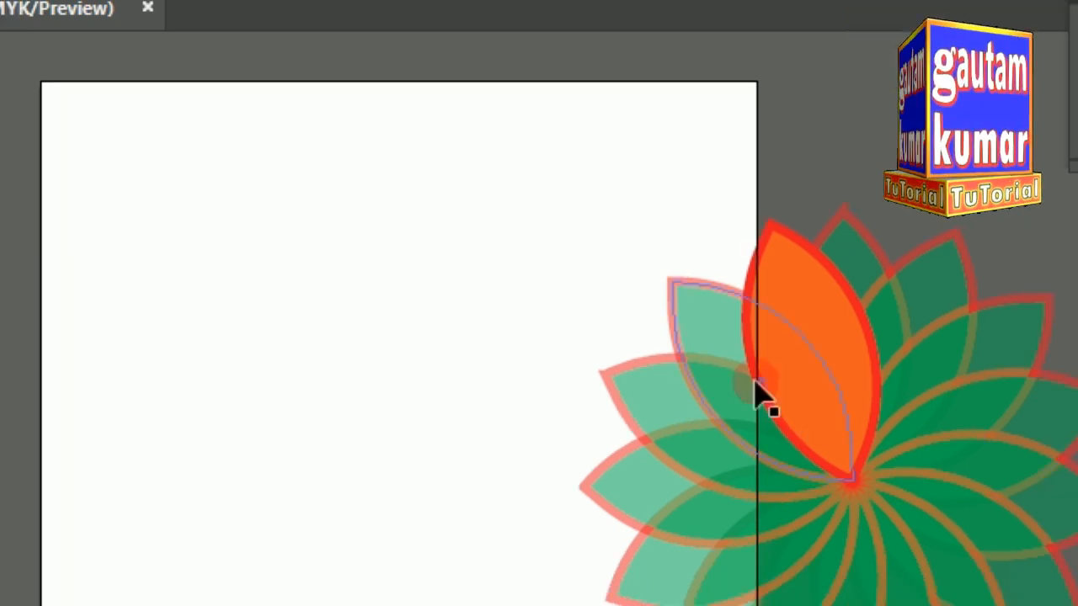
click(813, 418)
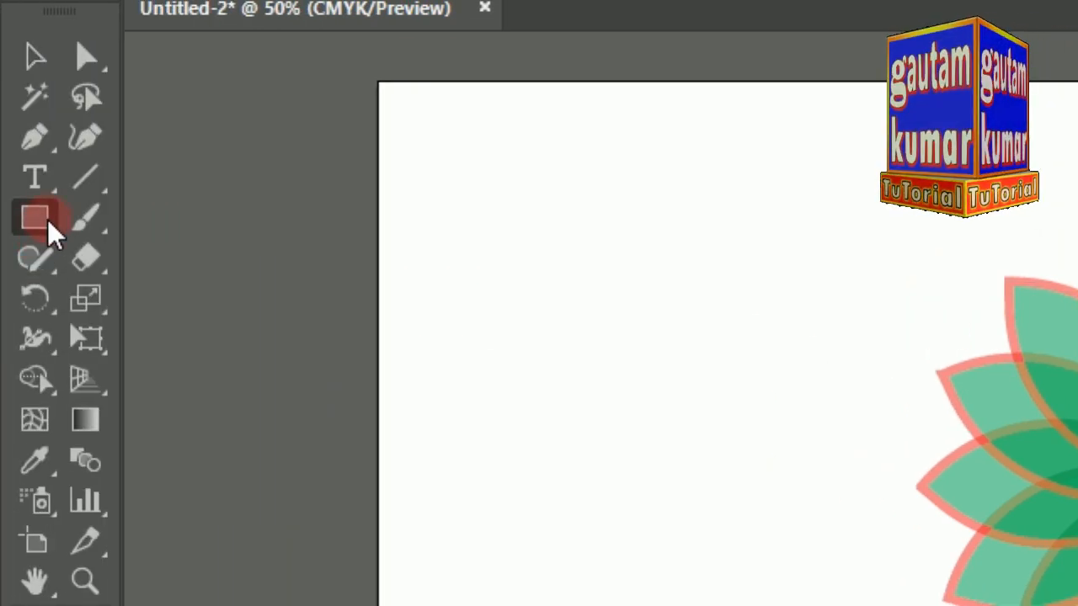
Step: Draw a circle with the Ellipse tool near the artboard's upper-left corner
drag(53, 232, 100, 299)
drag(386, 190, 501, 303)
drag(502, 302, 502, 303)
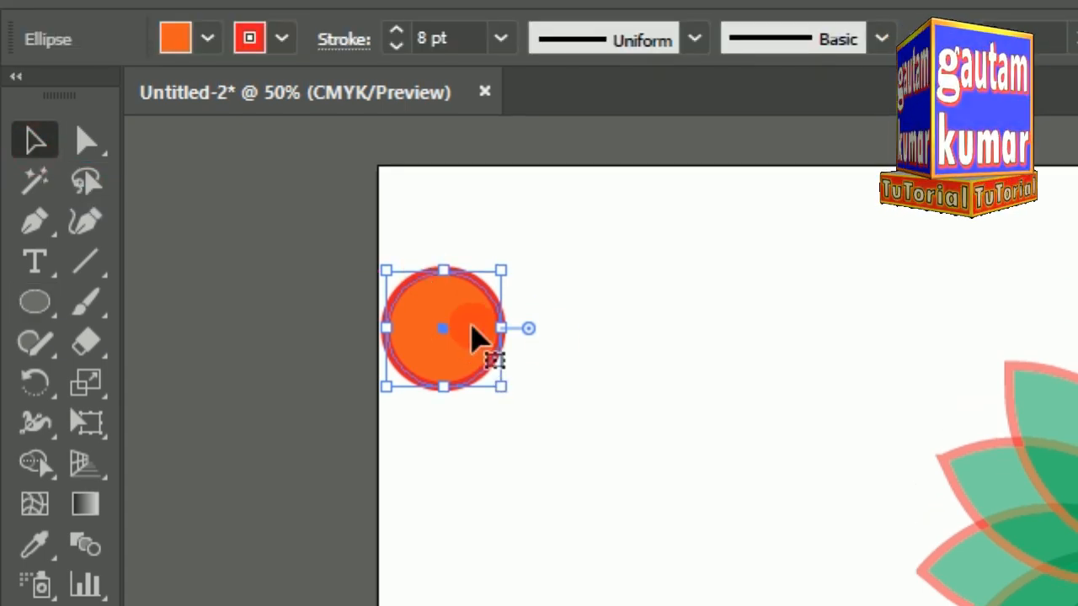
Step: Duplicate the circle beside the original, shrink the copy to a slightly oval shape, and place two more copies of it below
drag(475, 337, 686, 329)
drag(711, 379, 669, 354)
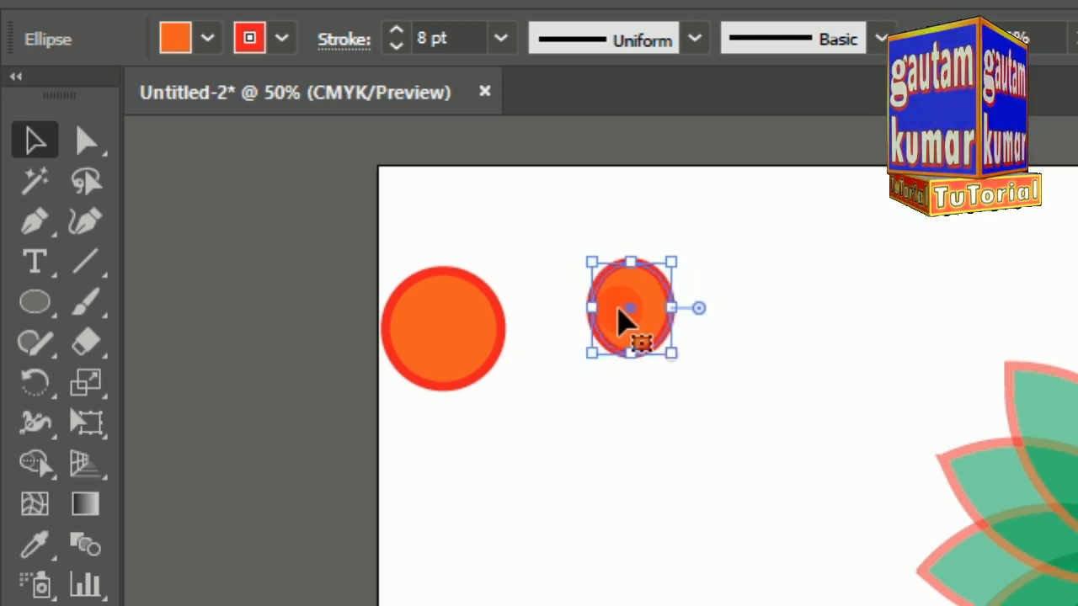
drag(645, 298, 539, 473)
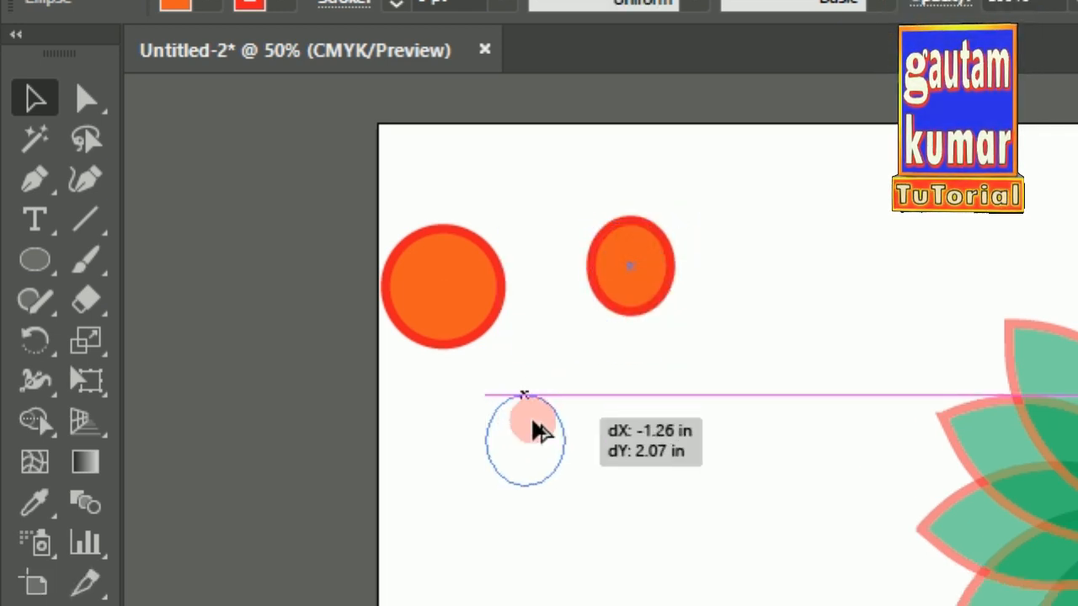
drag(539, 431, 685, 399)
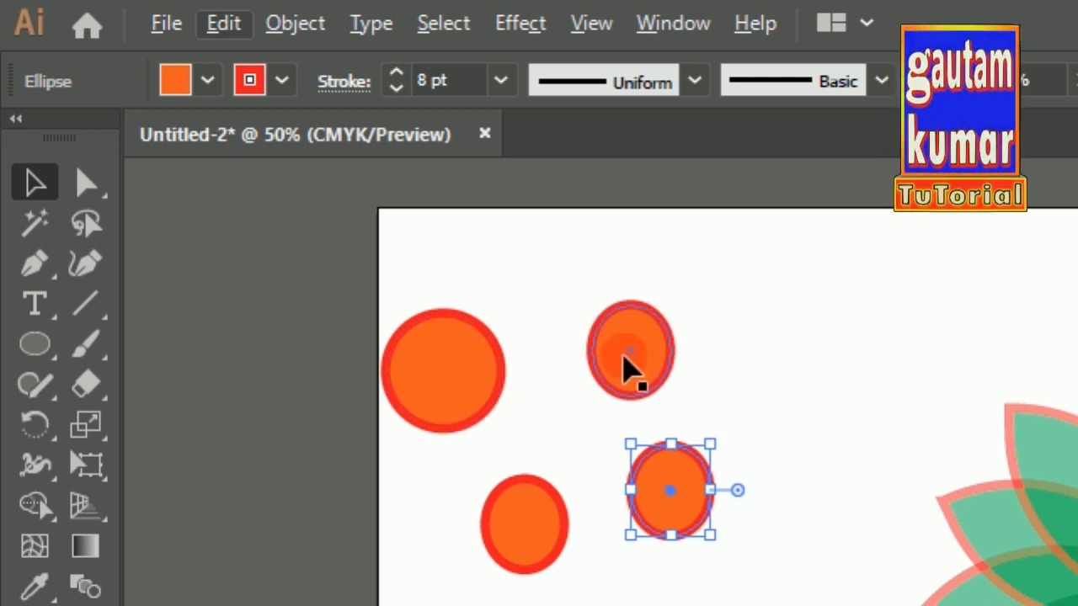
Step: Set the opacity of the uppermost small ellipse to 44%
click(630, 365)
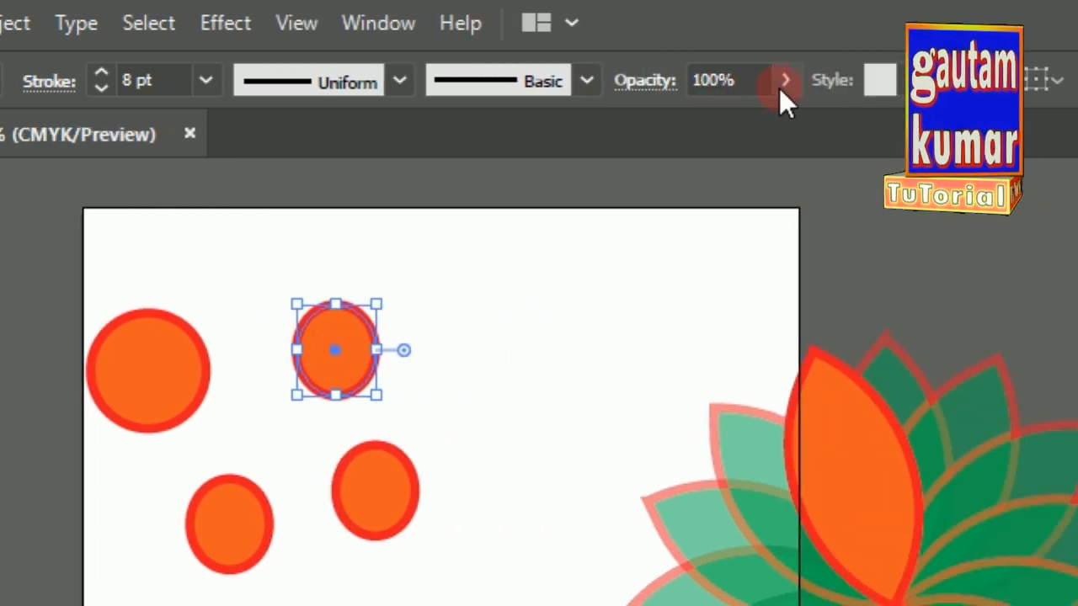
click(782, 85)
drag(775, 122, 709, 121)
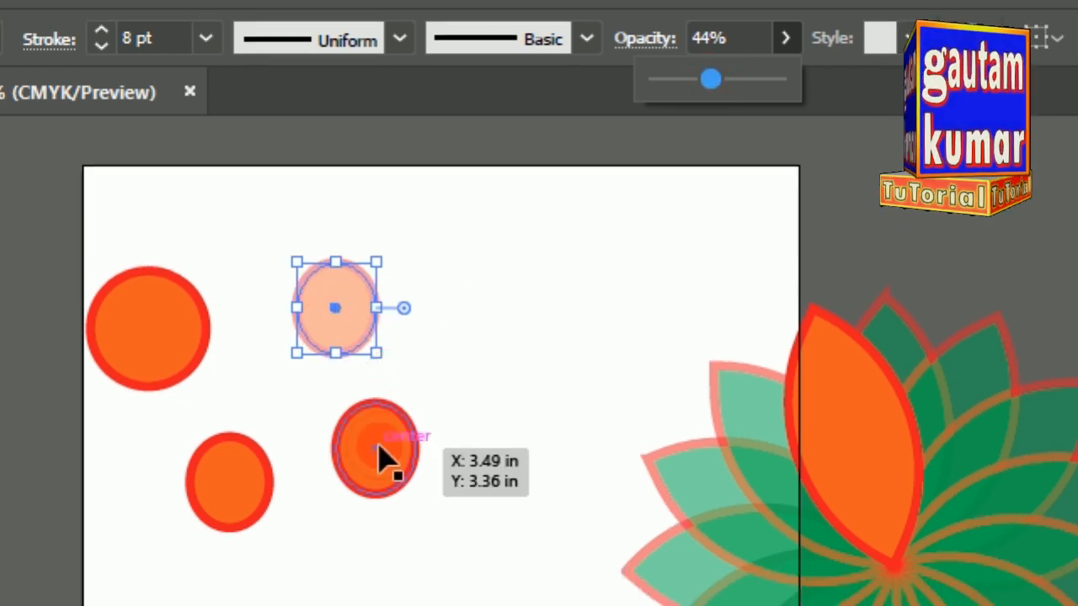
Step: Set the opacity of the small ellipse directly below the faded one to 23%
click(379, 459)
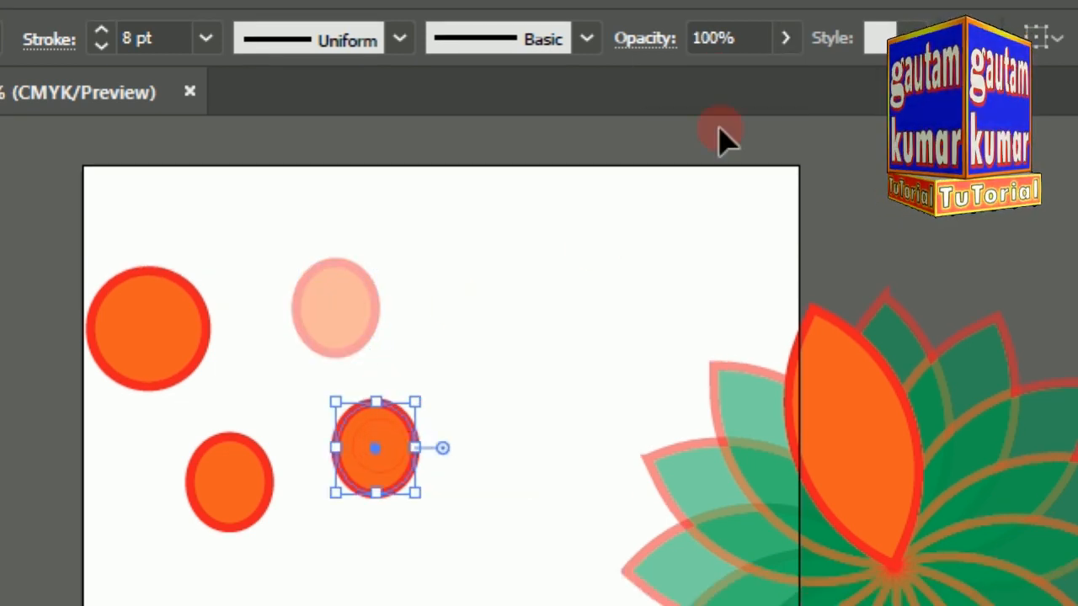
click(785, 38)
drag(773, 121, 696, 121)
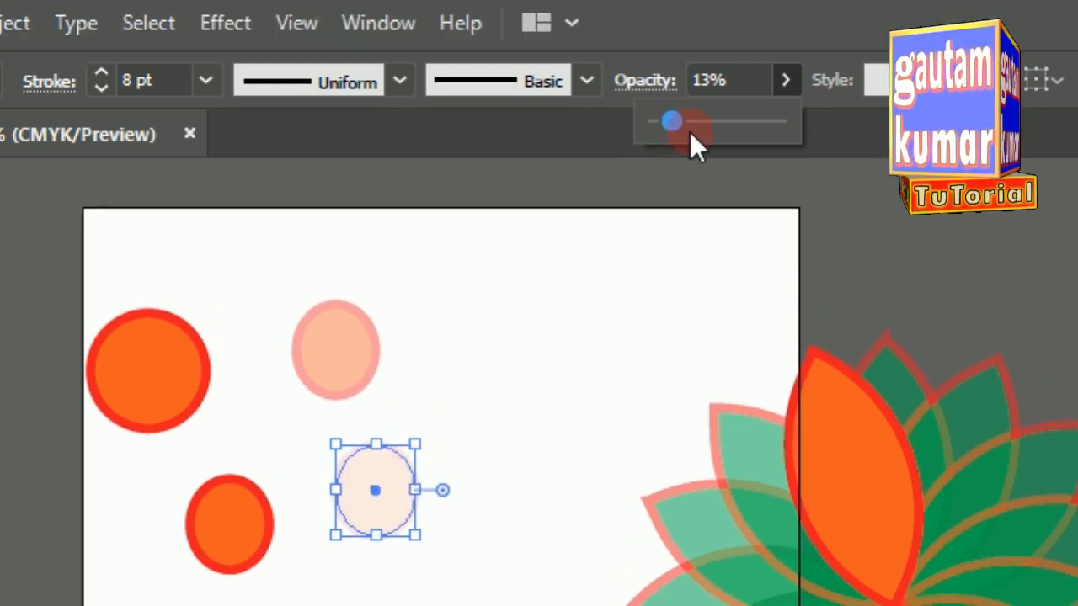
drag(673, 118, 685, 118)
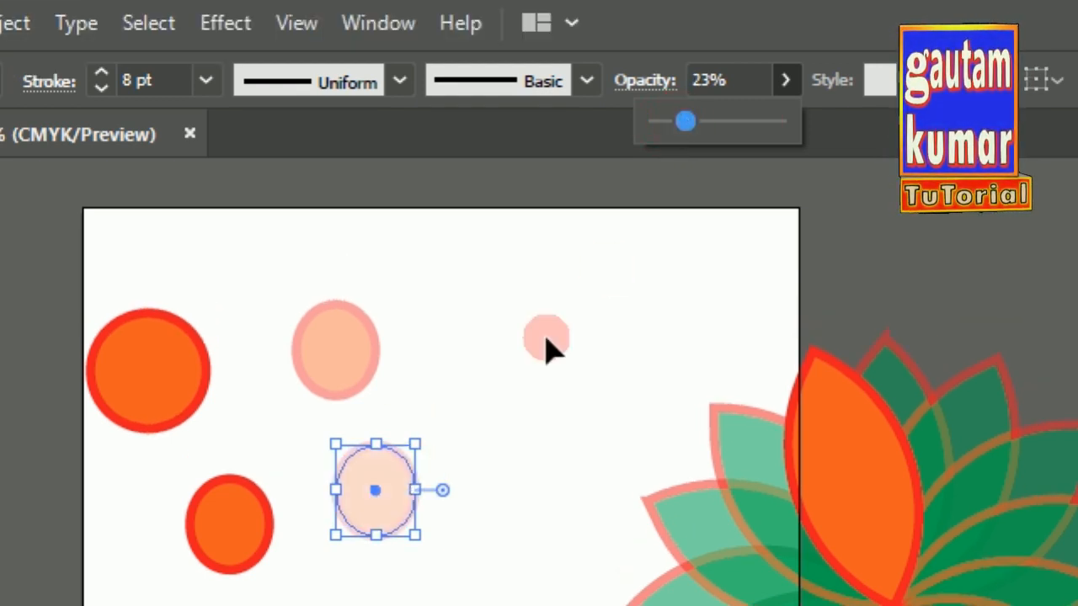
Step: Lower the opacity of the small ellipse that is still fully opaque
click(298, 442)
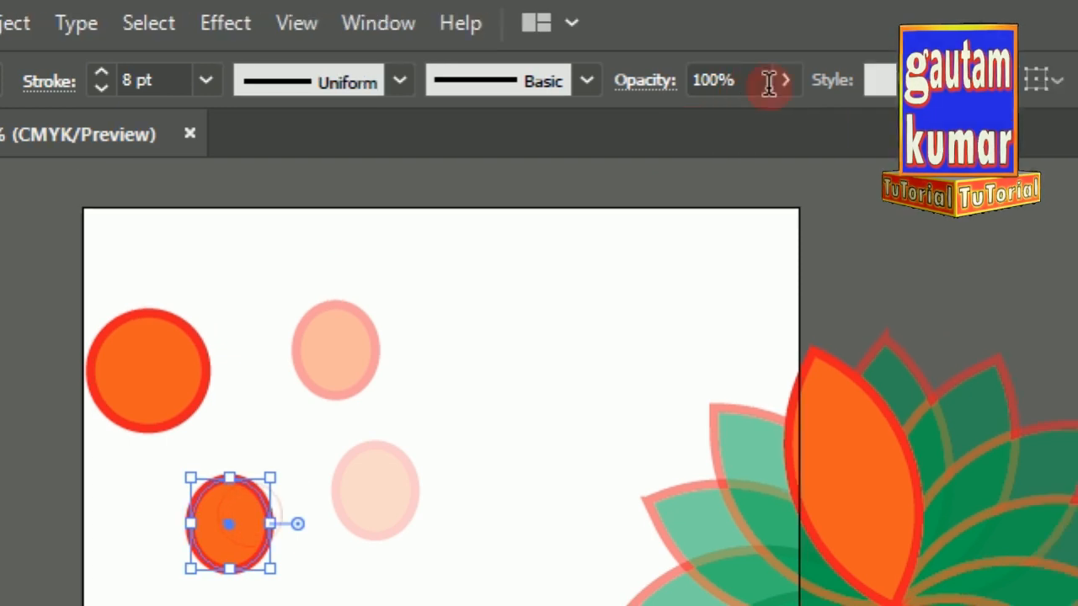
click(827, 2)
drag(779, 121, 715, 120)
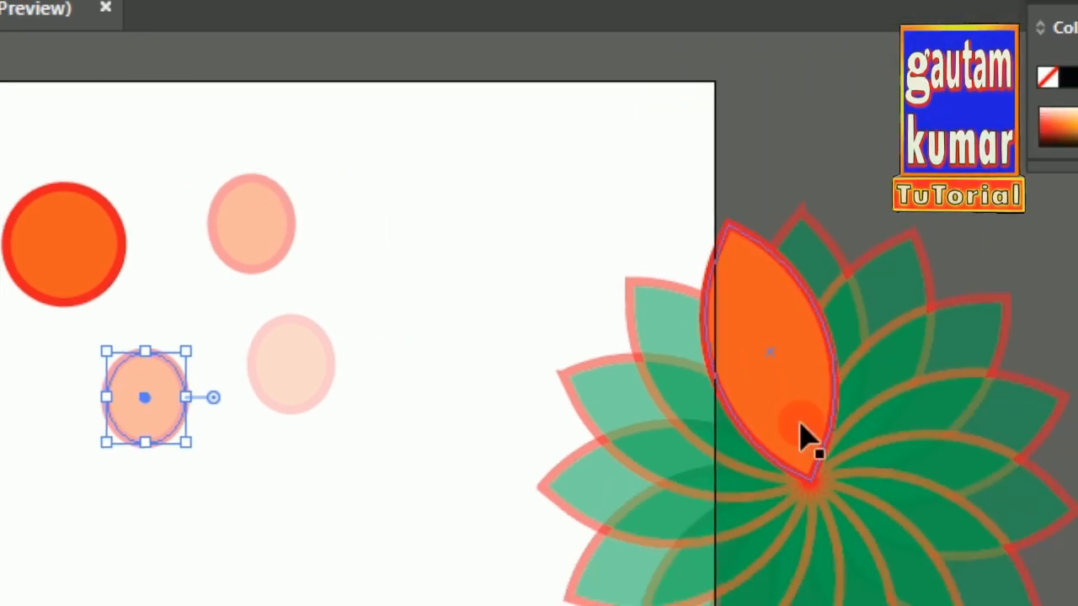
Step: Move the grouped flower onto the artboard, partly overlapping the faintest ellipse, and deselect it
drag(806, 470, 419, 535)
drag(452, 421, 453, 421)
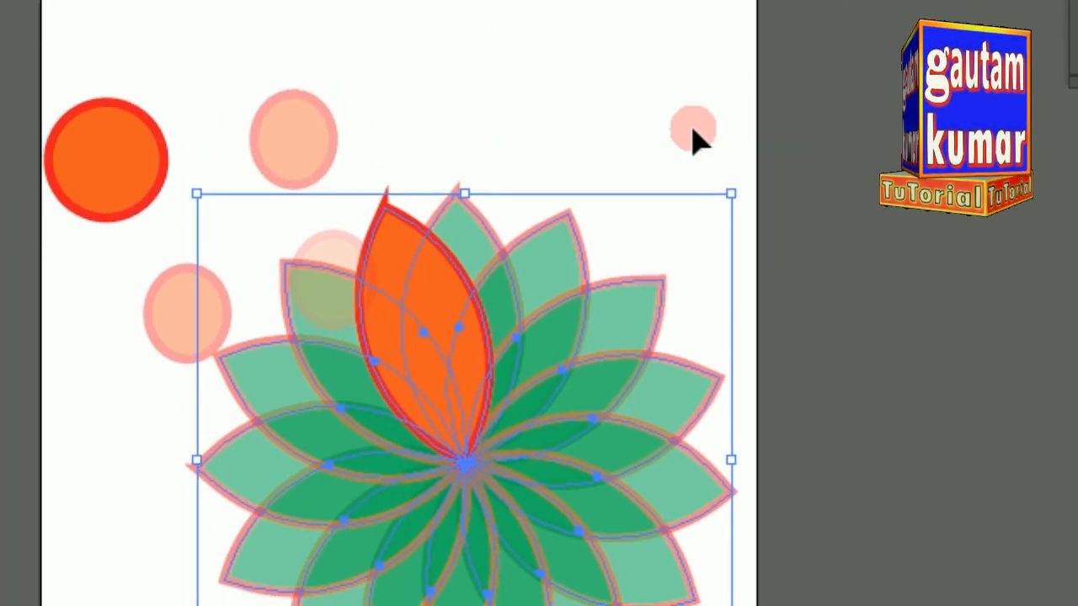
click(731, 166)
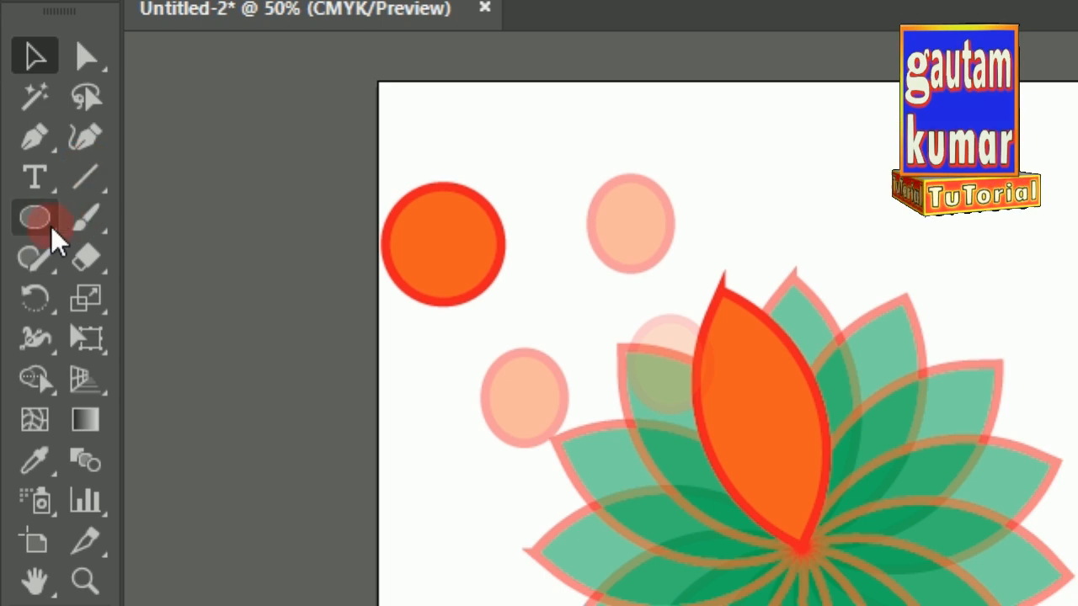
Step: Draw a rectangle with the Rectangle tool that covers the whole artboard
drag(52, 241, 110, 217)
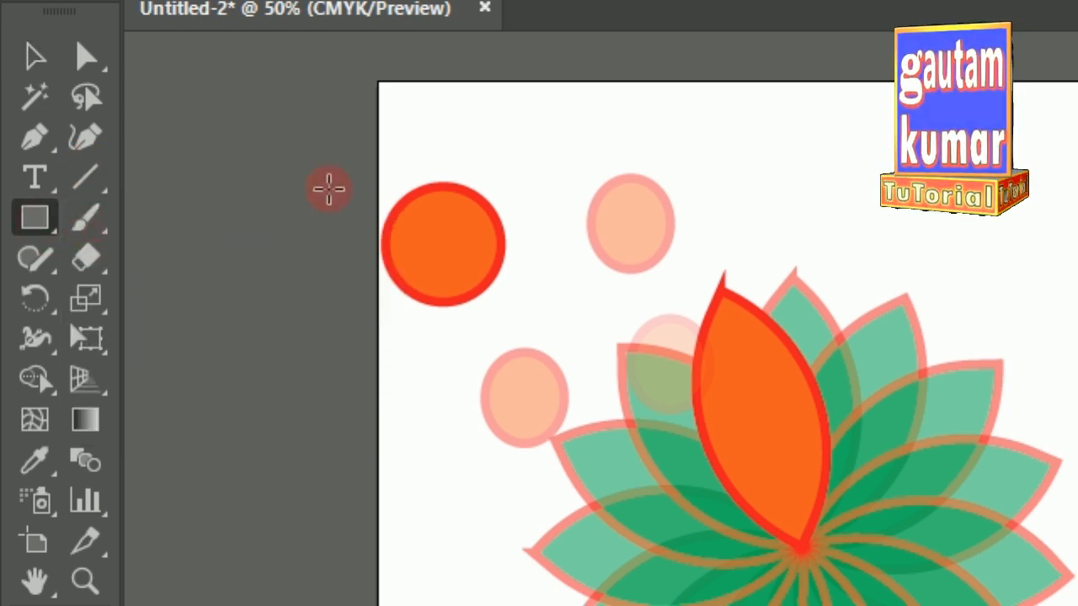
drag(381, 166, 592, 378)
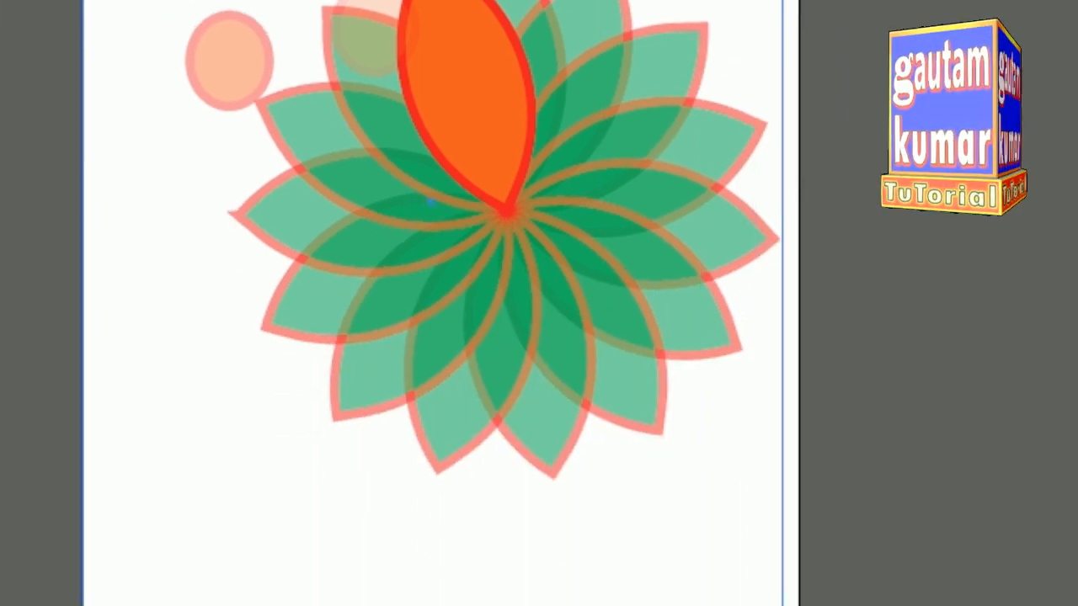
drag(782, 605, 798, 585)
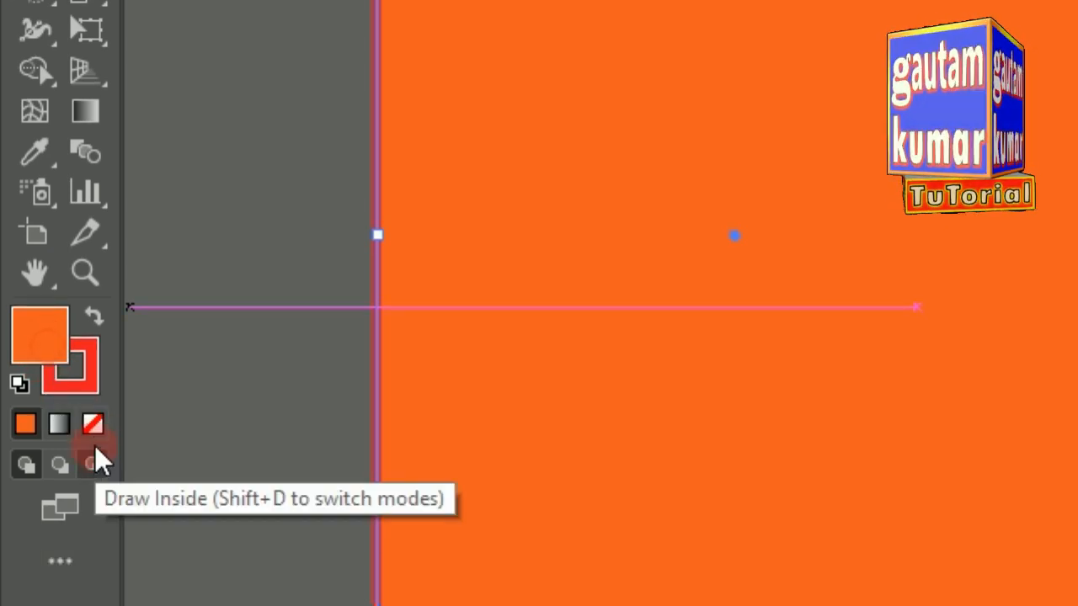
Step: Remove the artboard-sized rectangle's fill and give it a yellow fill instead
click(93, 509)
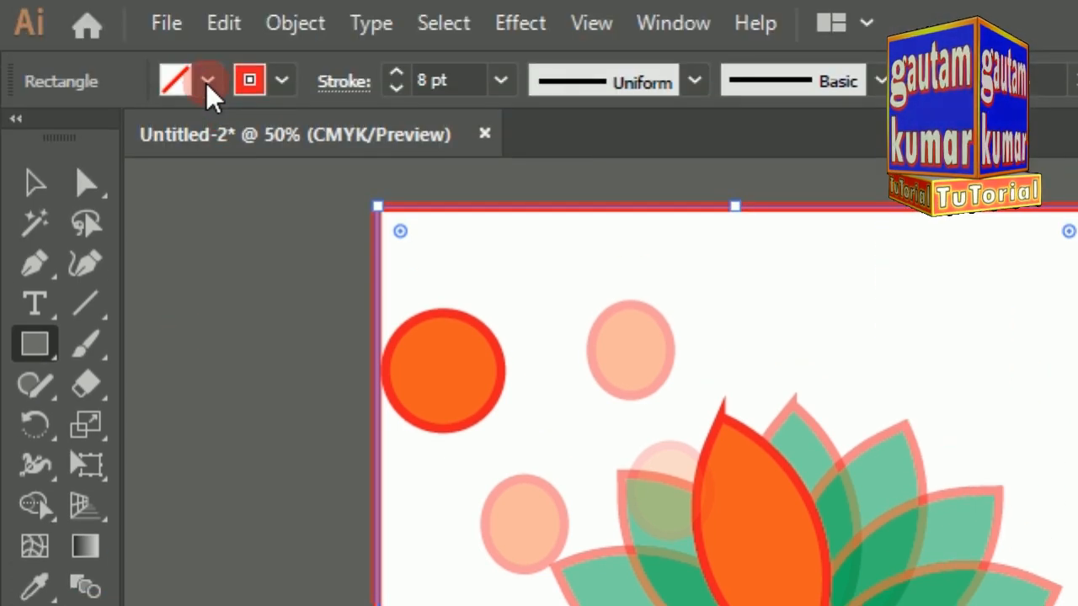
click(207, 81)
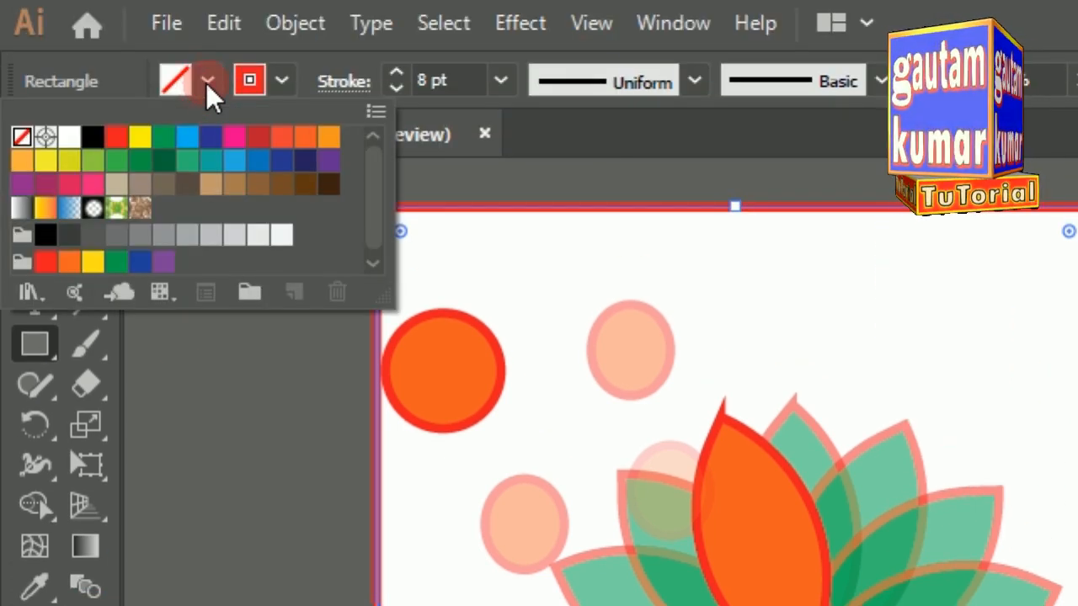
click(141, 137)
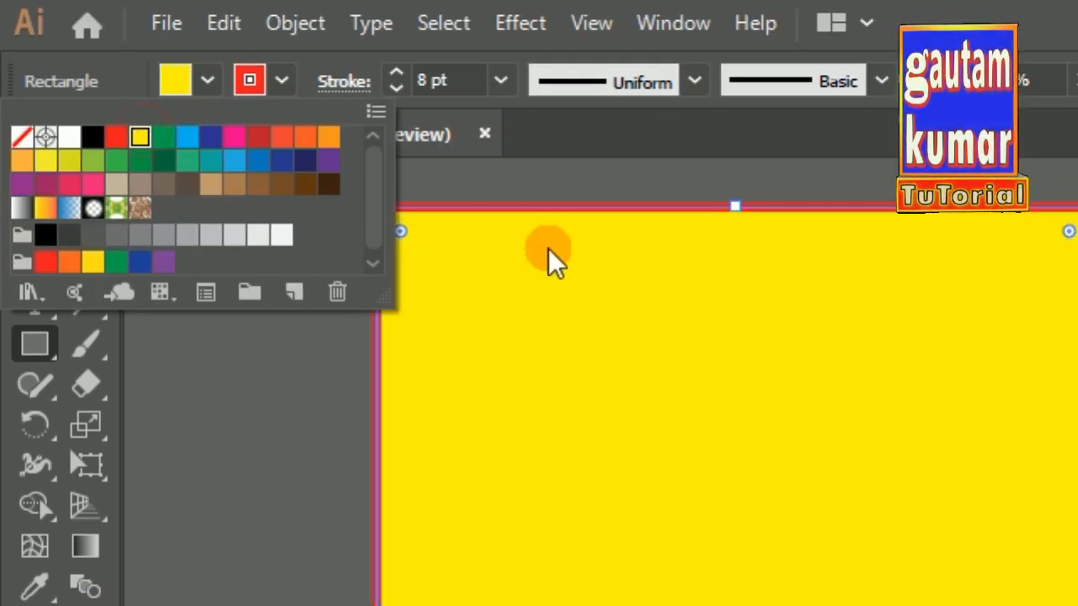
click(564, 207)
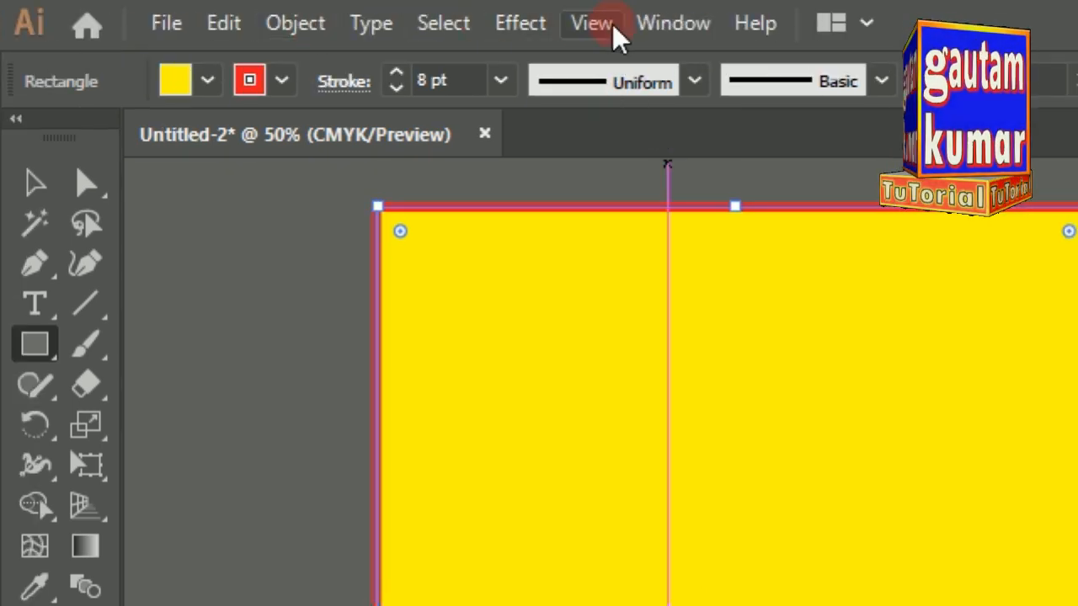
Step: View the artwork in Outline mode to examine the covered shapes, and return to Preview mode
click(592, 24)
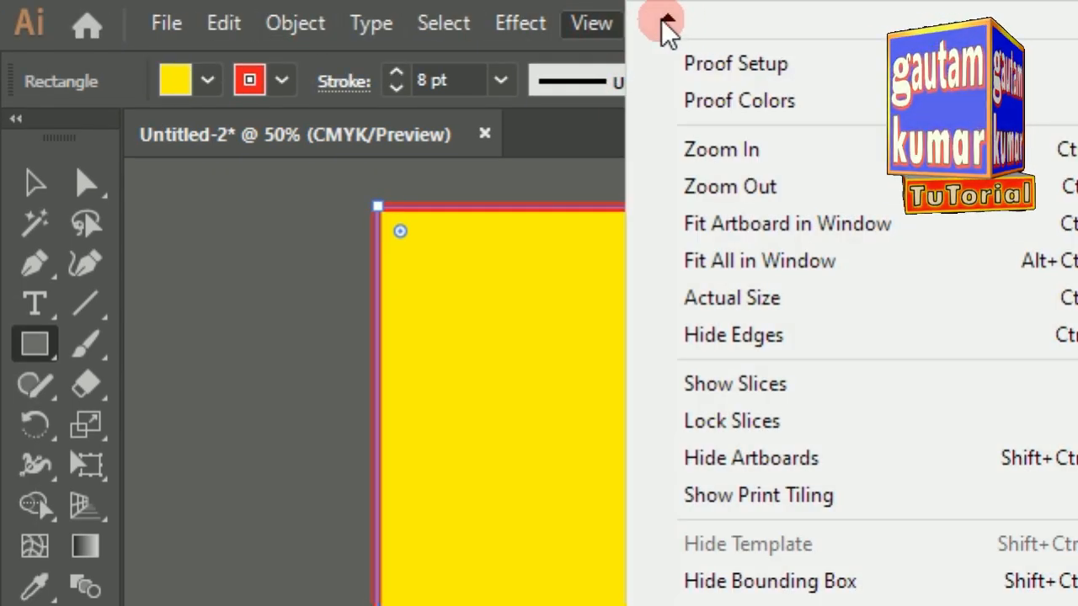
mouse_move(662, 21)
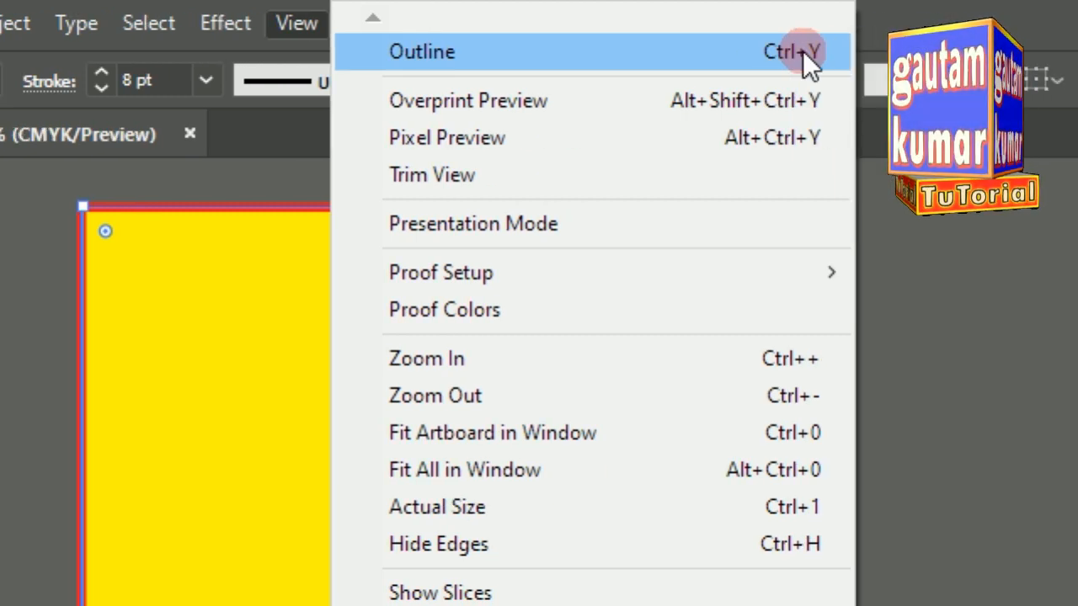
click(447, 46)
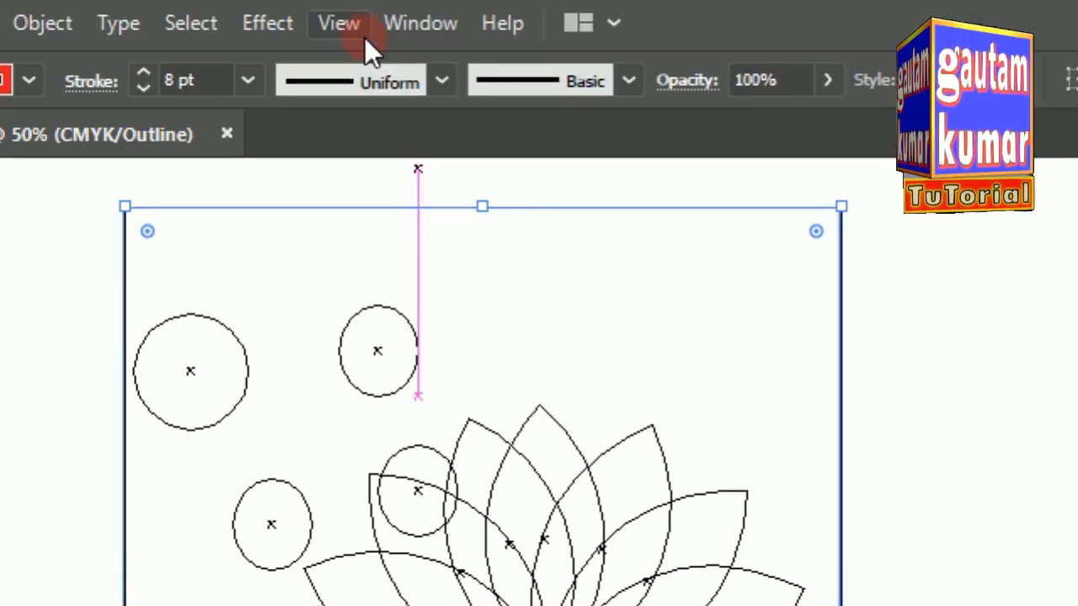
click(341, 20)
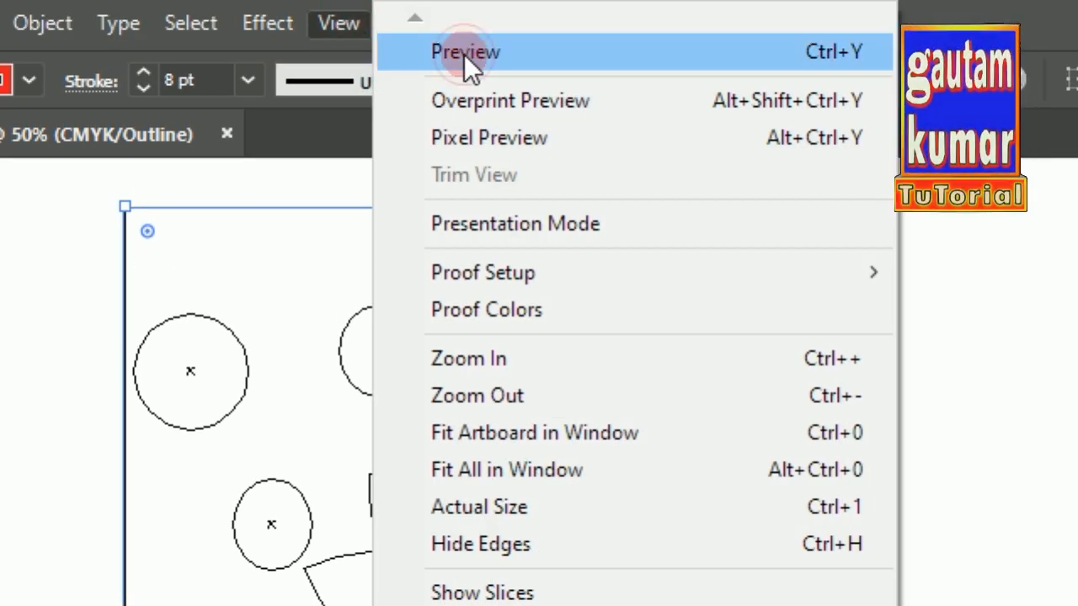
click(464, 54)
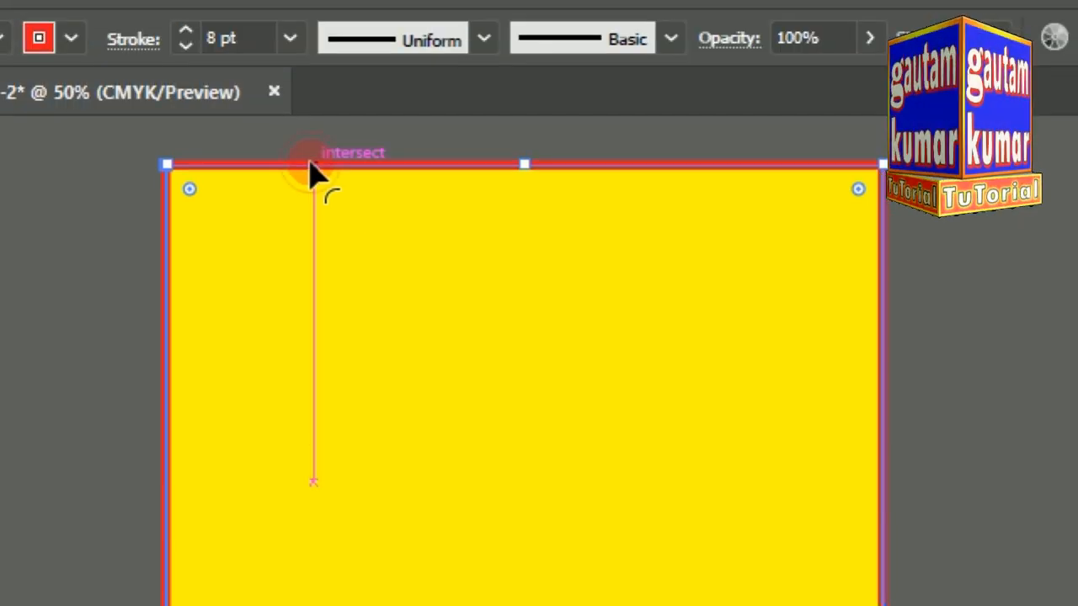
Step: Undo a trial rectangle drawn at the artboard's upper edge and send the yellow background rectangle to the back
drag(312, 172, 645, 213)
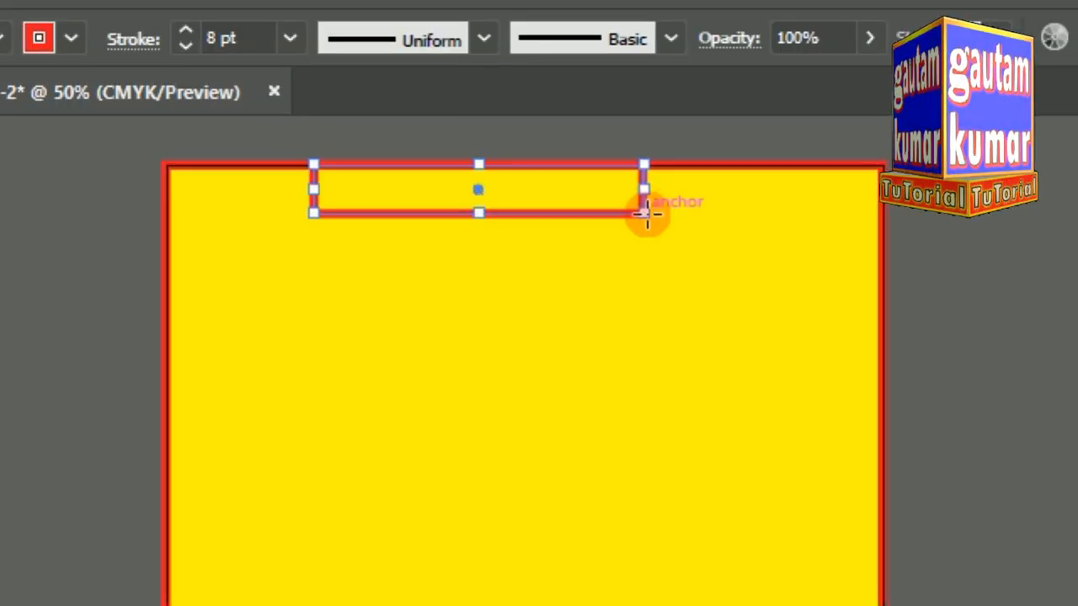
key(ctrl+z)
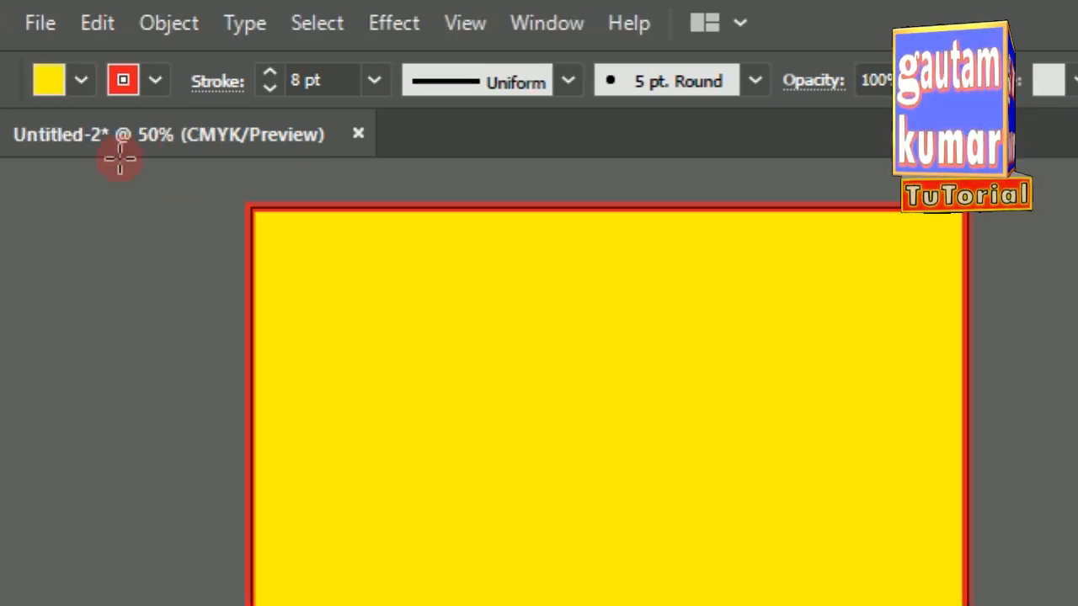
click(39, 182)
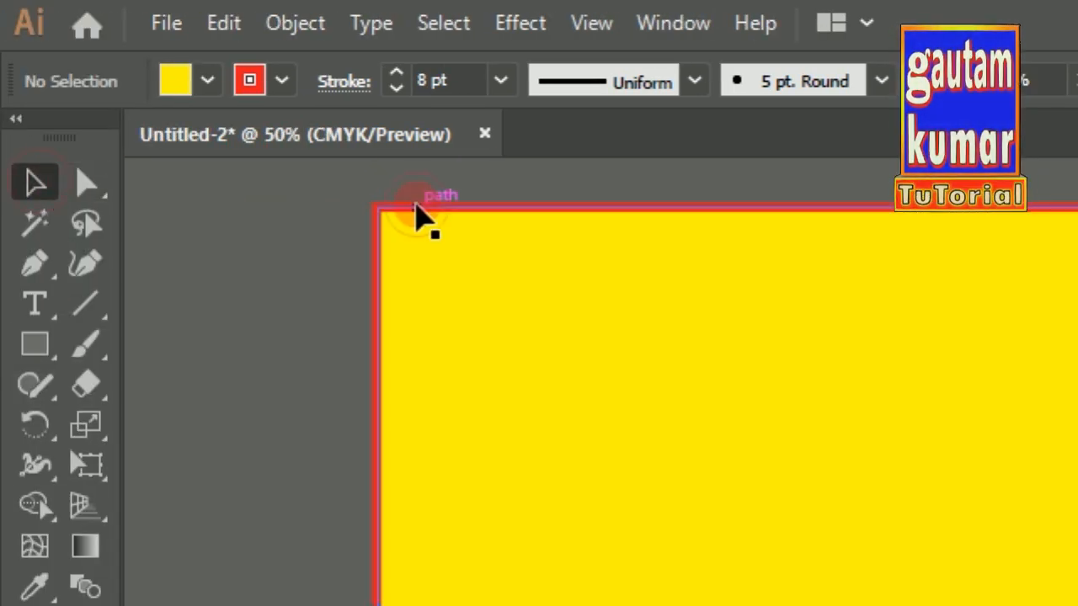
click(301, 25)
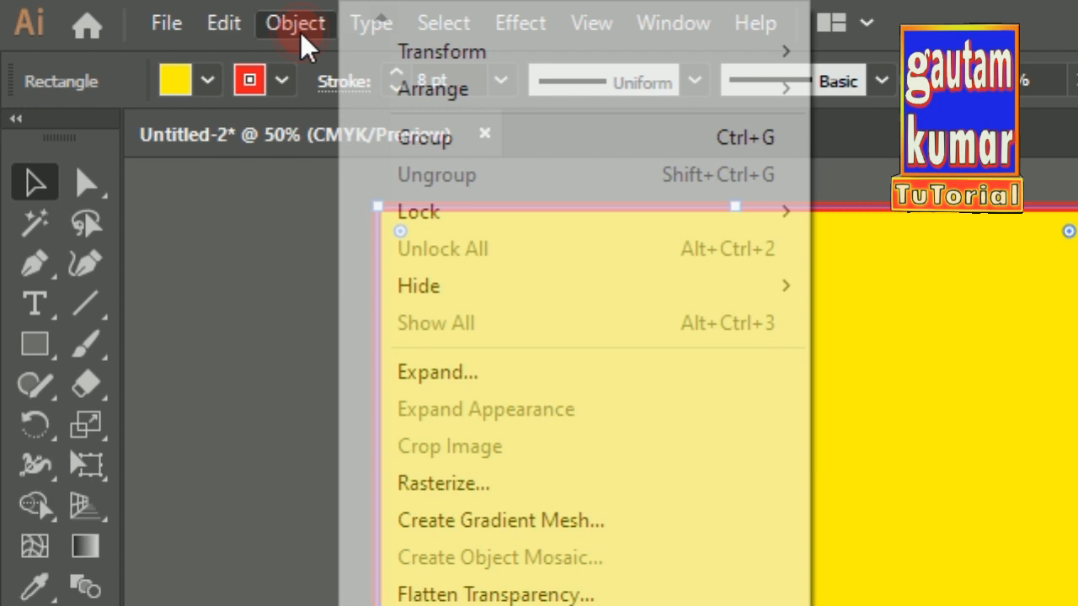
mouse_move(474, 99)
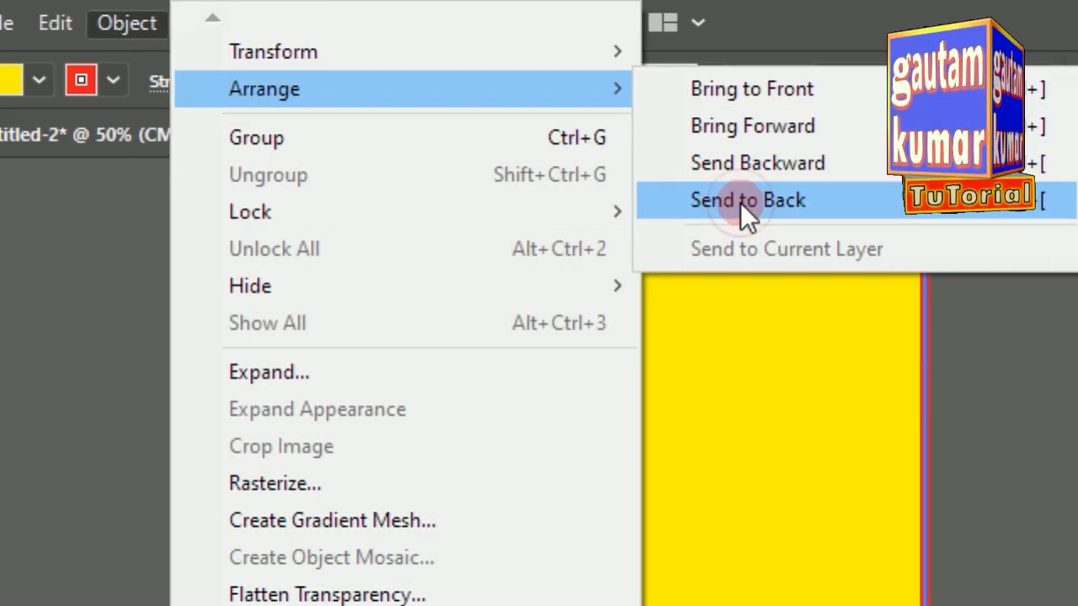
click(740, 202)
Step: Lock the yellow background rectangle and test it by trying to move it from its upper edge
drag(734, 373, 423, 217)
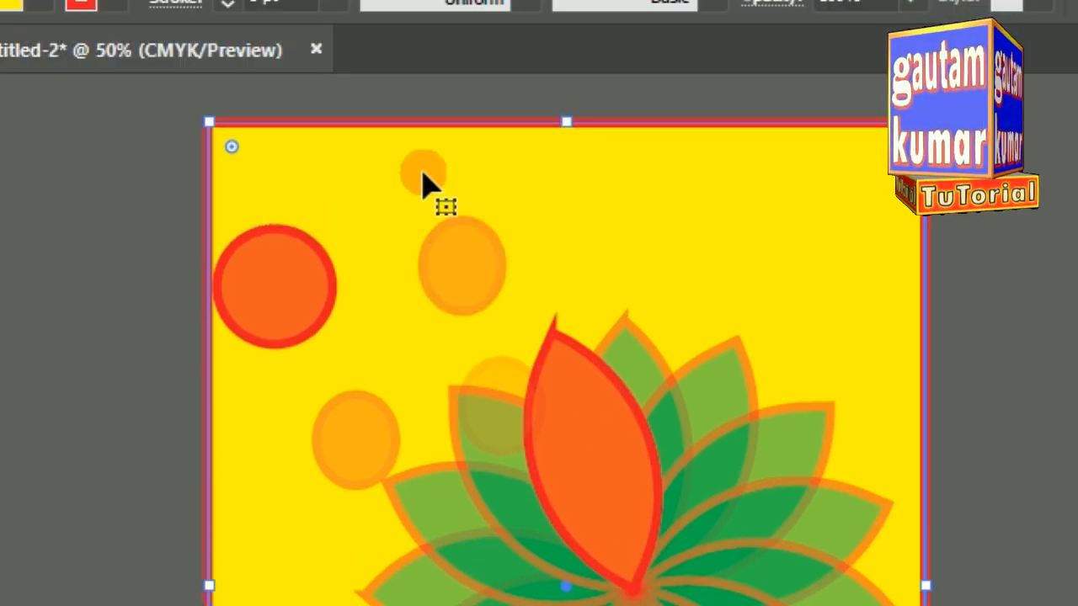
drag(424, 178, 808, 140)
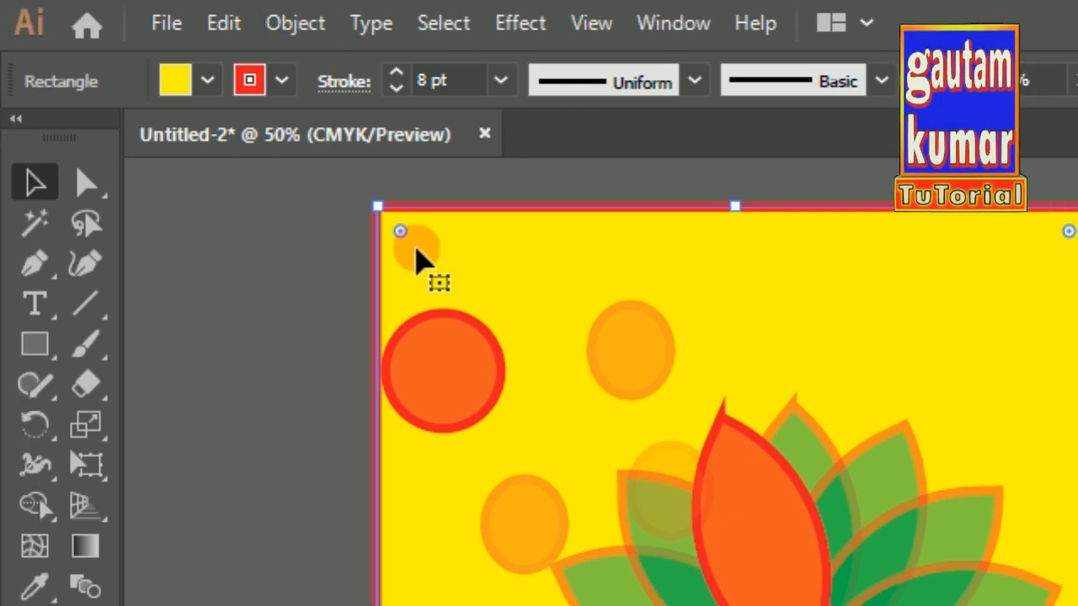
click(310, 30)
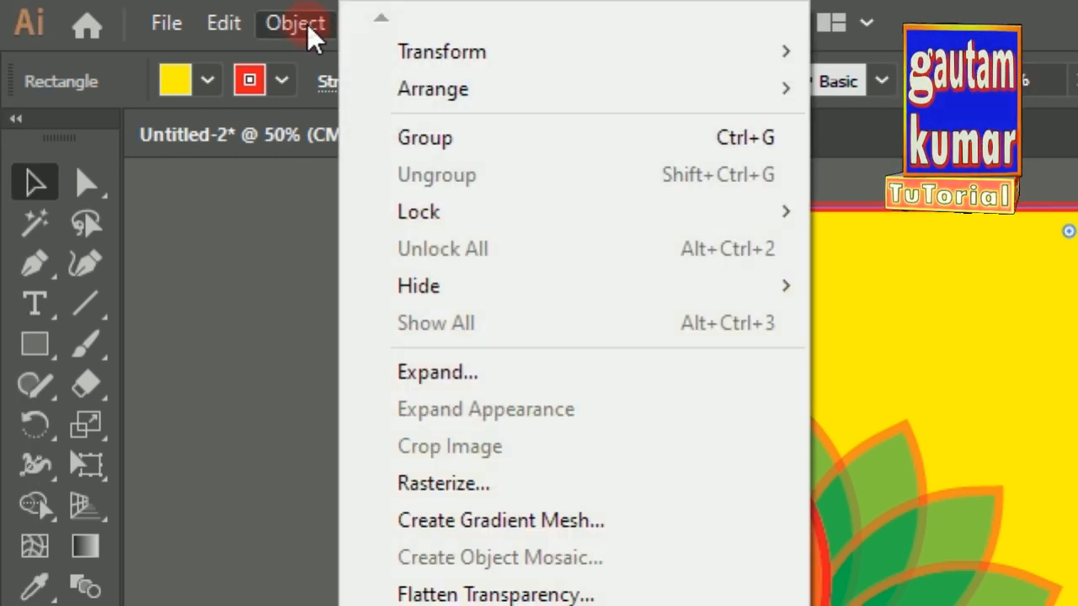
click(396, 214)
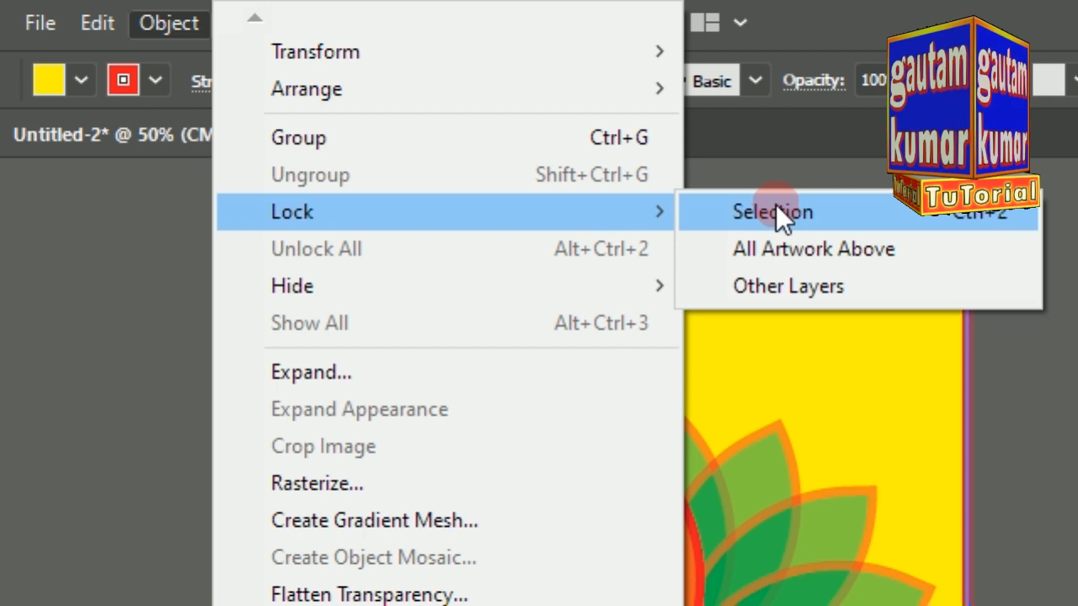
click(905, 212)
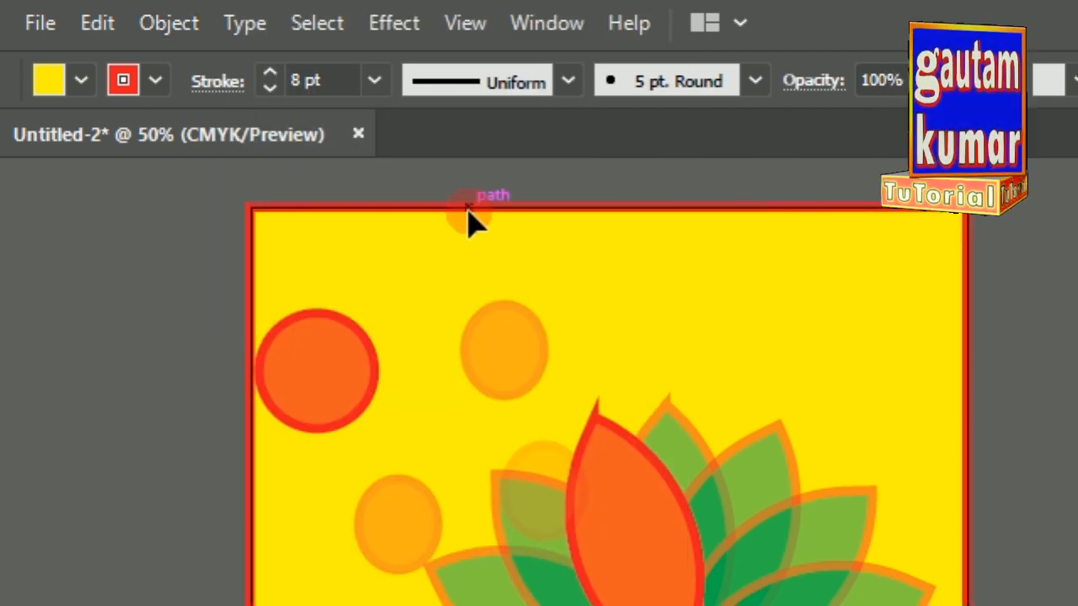
drag(468, 210, 950, 233)
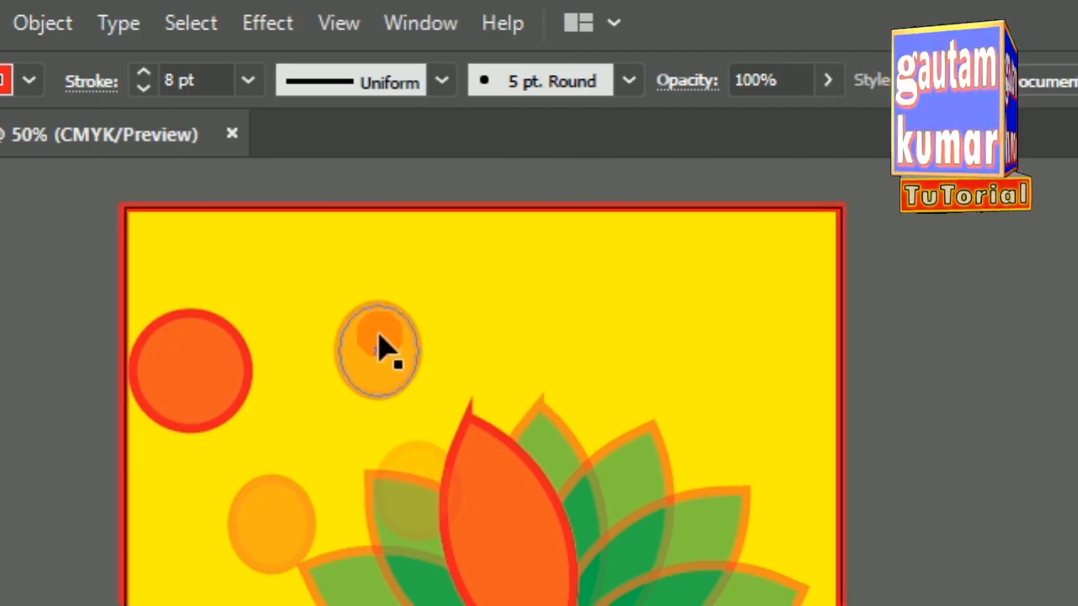
Step: Rearrange the artwork: move the uppermost small ellipse and the large circle rightward, the flower down, and the faintest ellipse up and right
drag(380, 355, 614, 317)
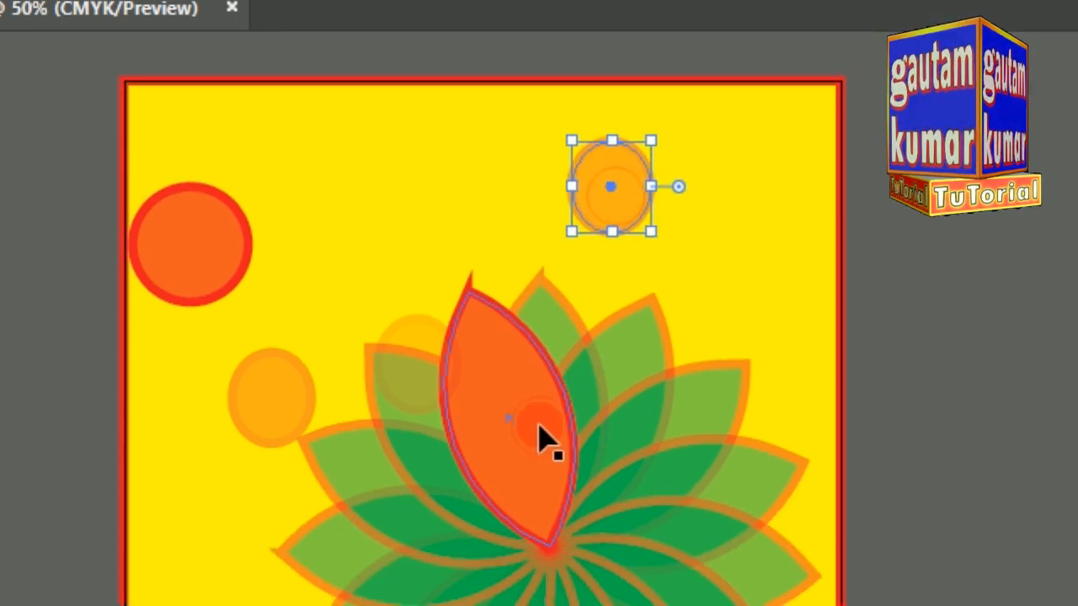
drag(543, 438, 531, 587)
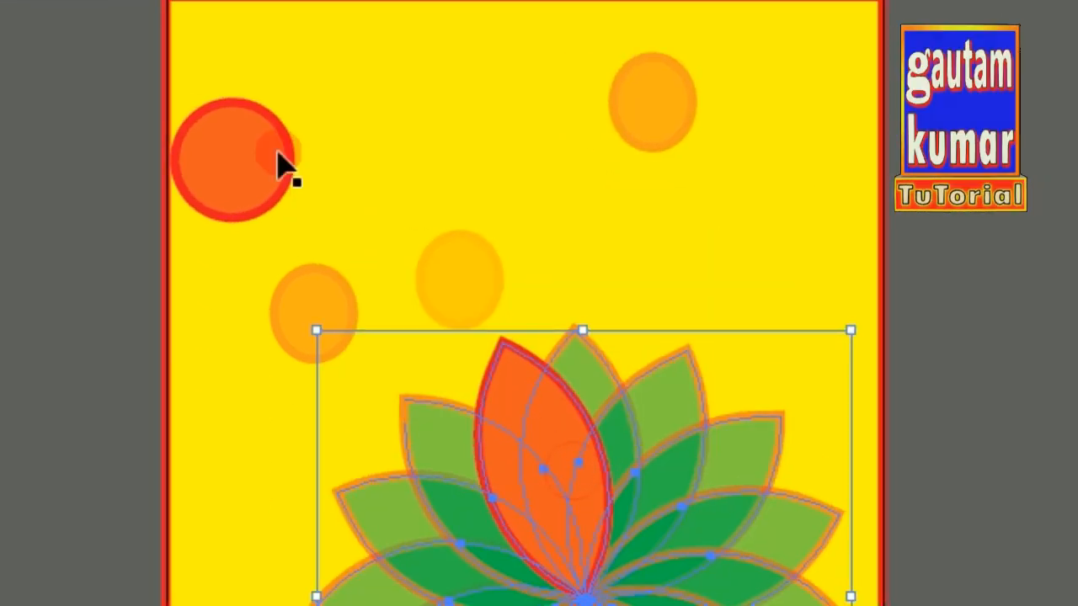
drag(283, 173, 346, 161)
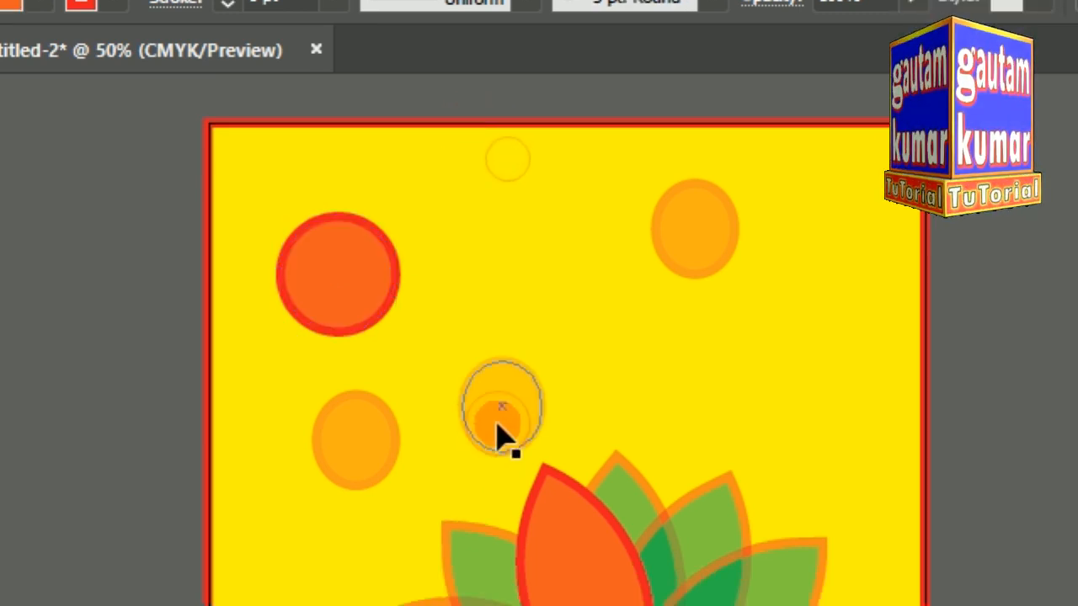
drag(498, 475, 556, 390)
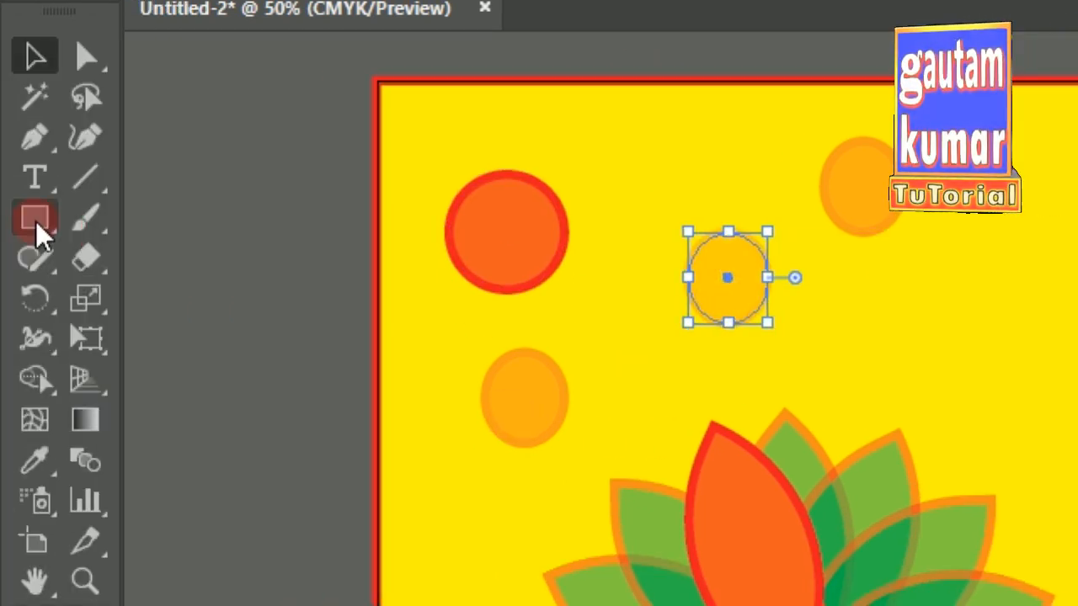
Step: Draw two orange rectangles with red outlines, an upright one beside the flower and a wide one above its petals
click(37, 226)
mouse_move(421, 426)
mouse_down()
mouse_move(539, 457)
mouse_move(539, 414)
mouse_up()
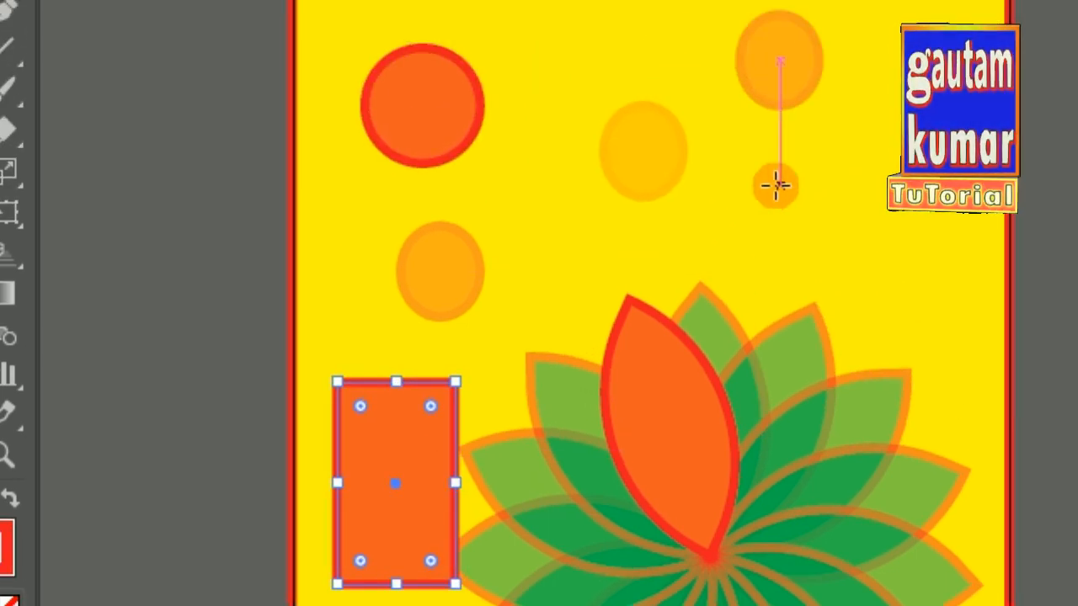
drag(863, 17, 1061, 124)
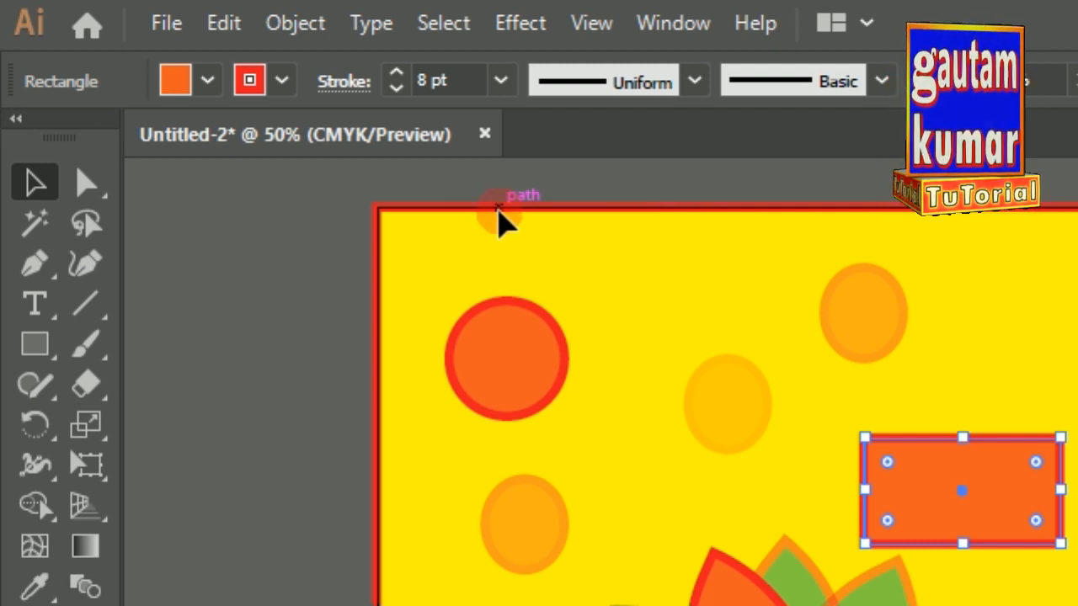
Step: Unlock all locked objects, including the yellow background rectangle
click(319, 25)
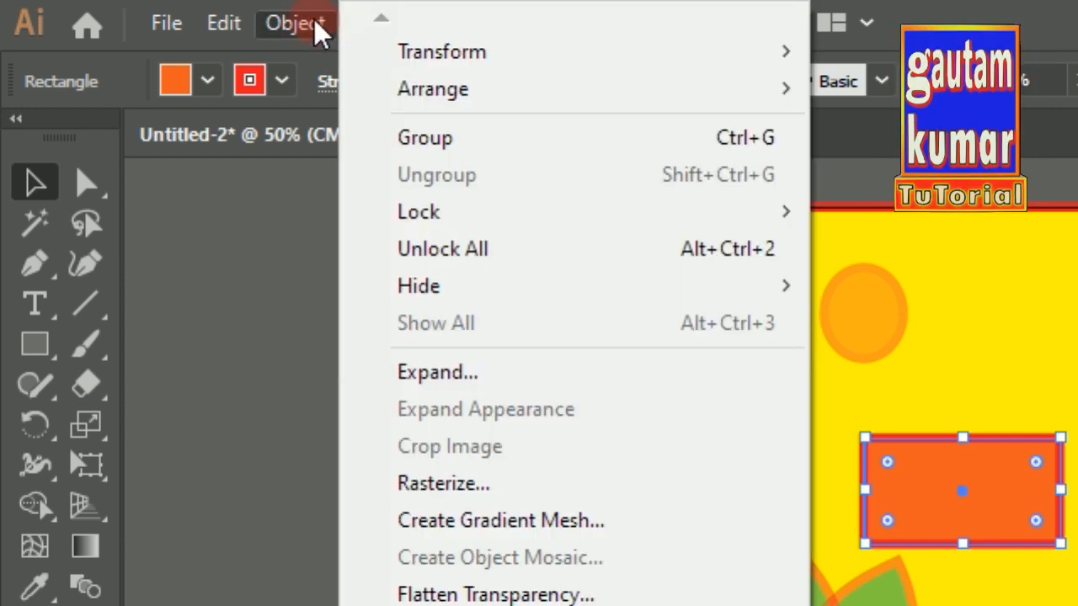
click(440, 268)
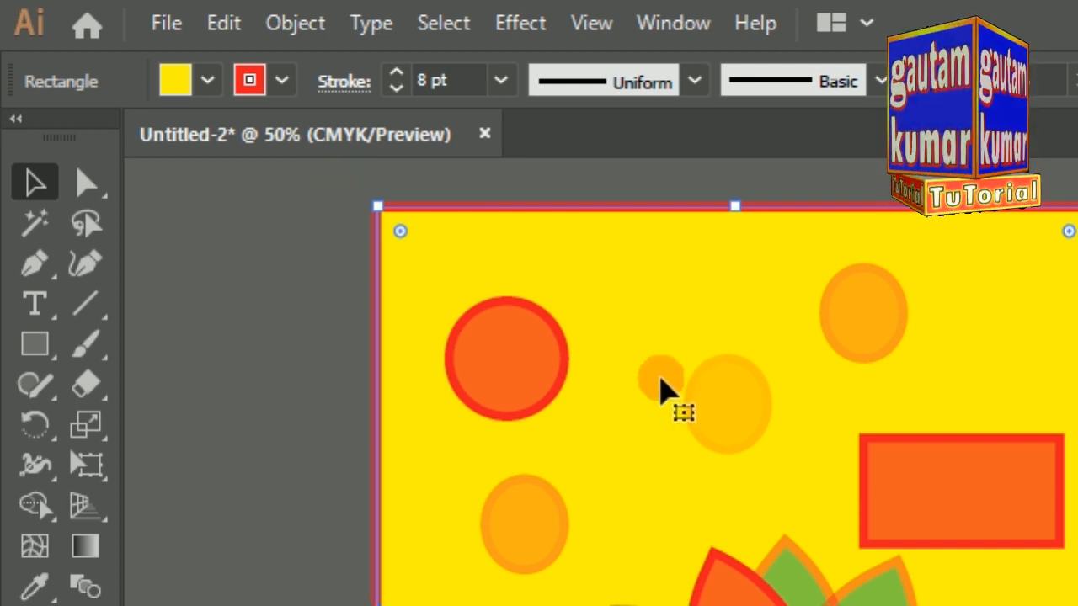
Step: Select all the artwork, including the yellow background rectangle and the flower, and clear it from the artboard
key(ctrl+minus)
key(ctrl+minus)
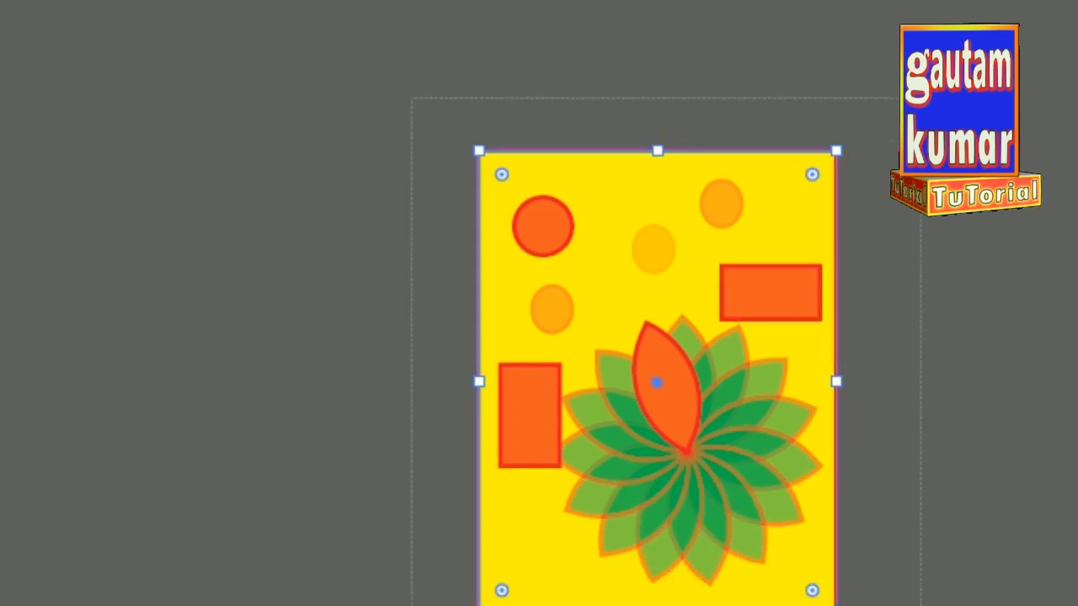
drag(920, 605, 796, 517)
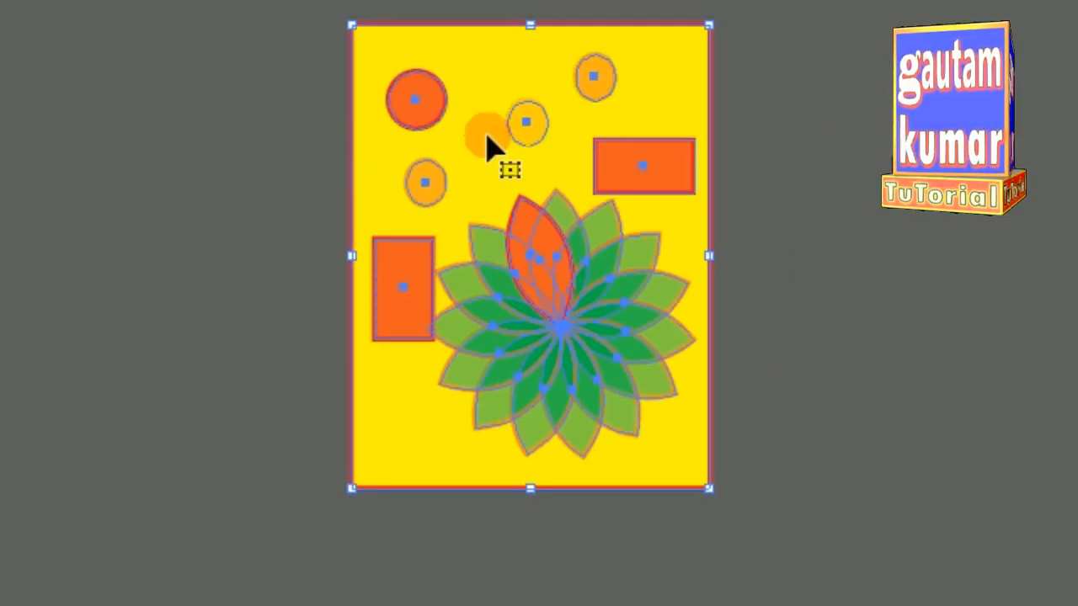
click(126, 25)
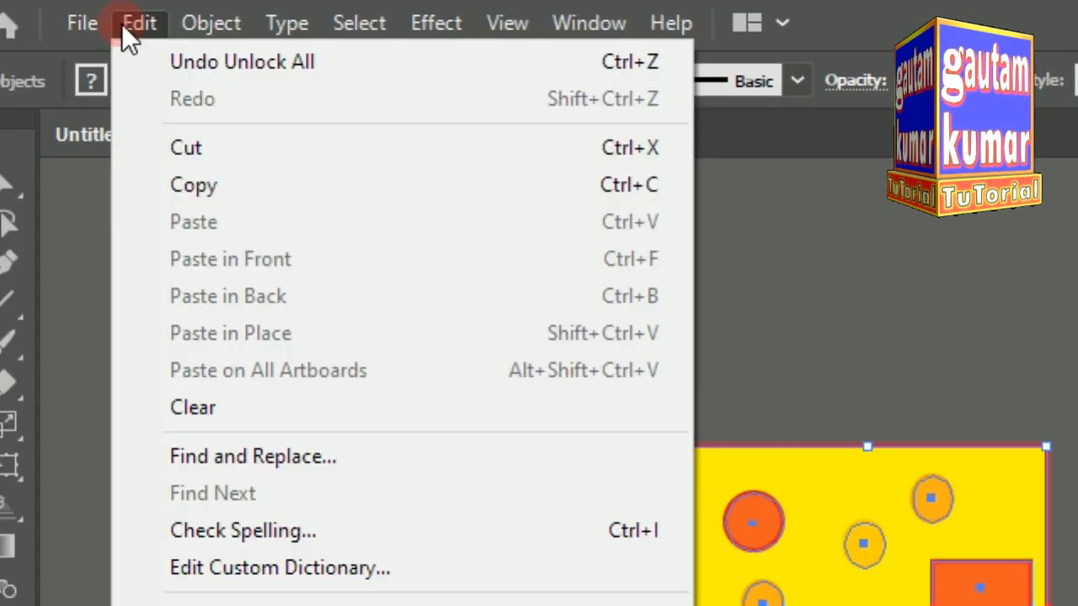
click(229, 413)
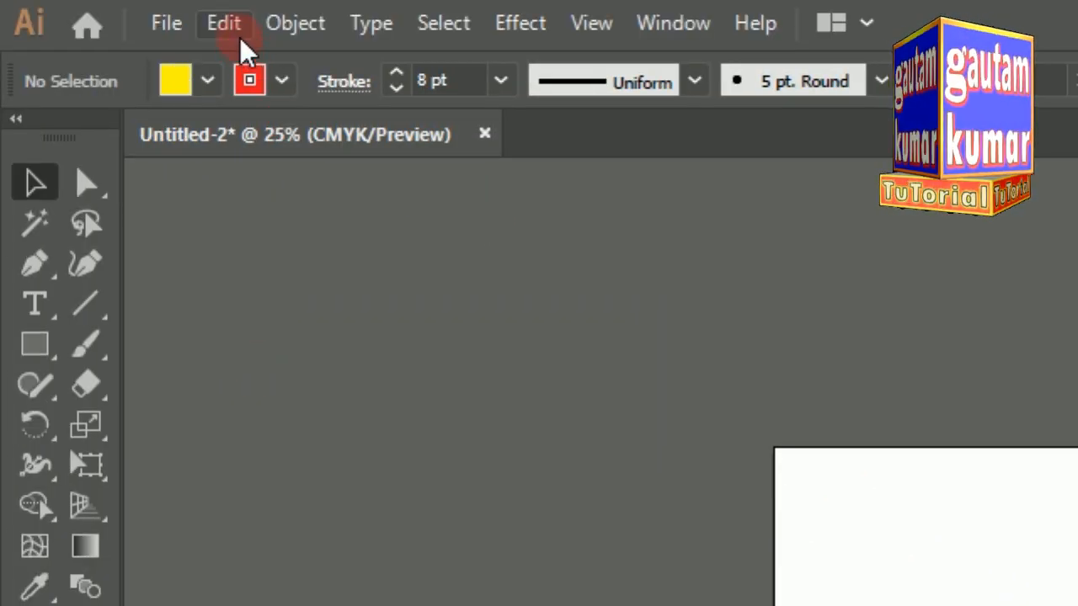
Step: Undo the clearing of the artwork
click(224, 25)
click(252, 53)
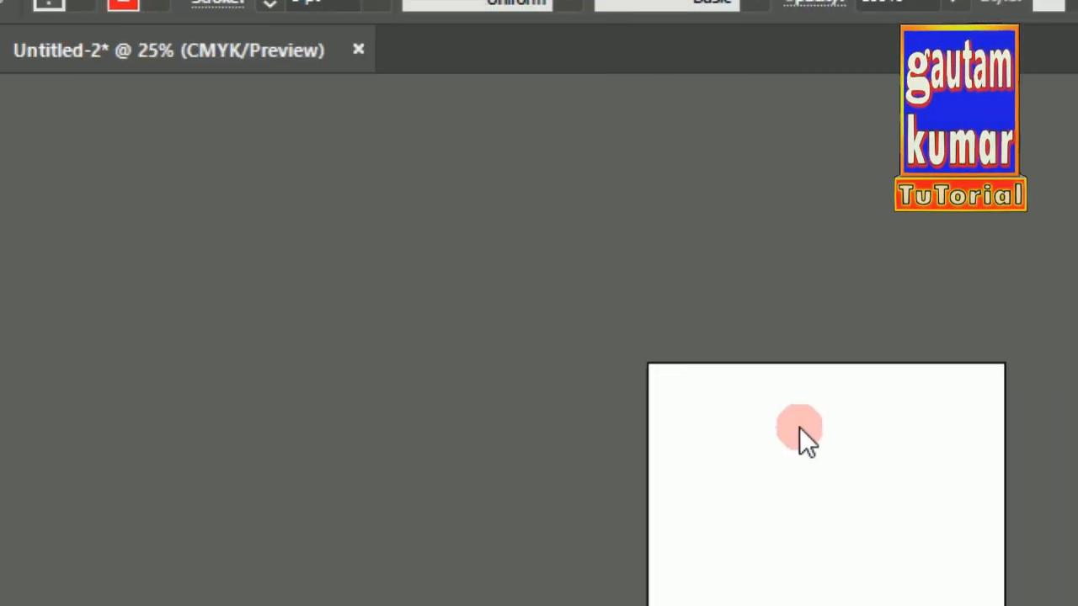
scroll(756, 518, up, 1)
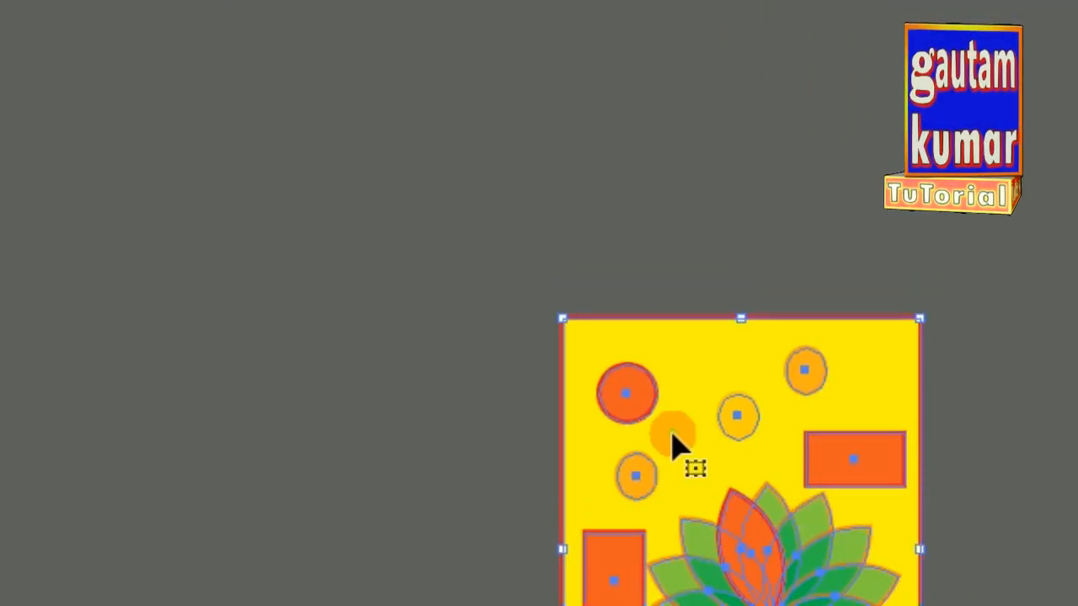